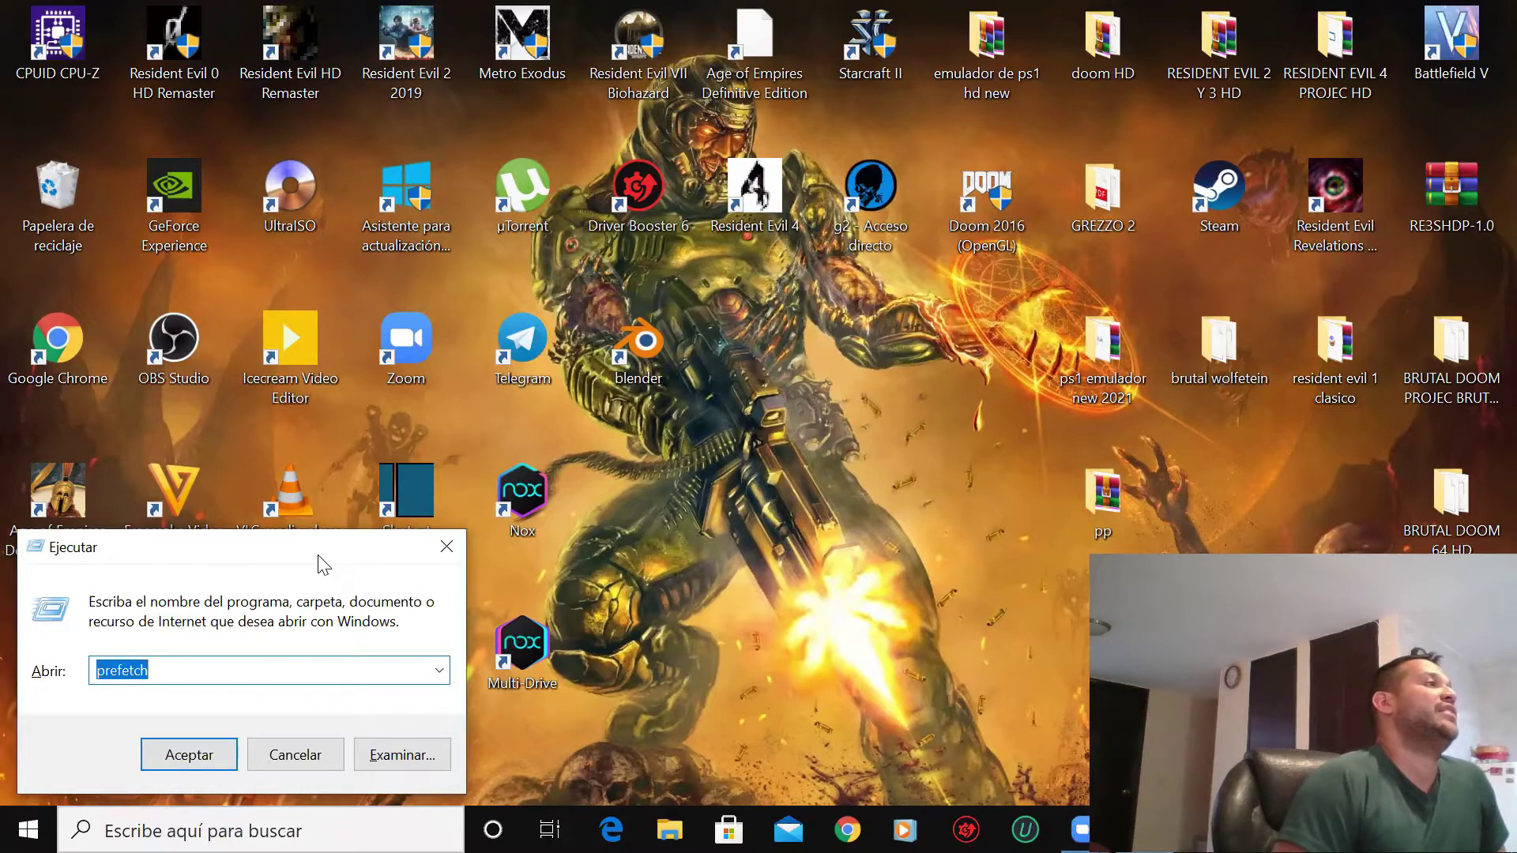
- Open the user's temporary files folder by running %temp% from the Run dialog
drag(319, 563, 860, 380)
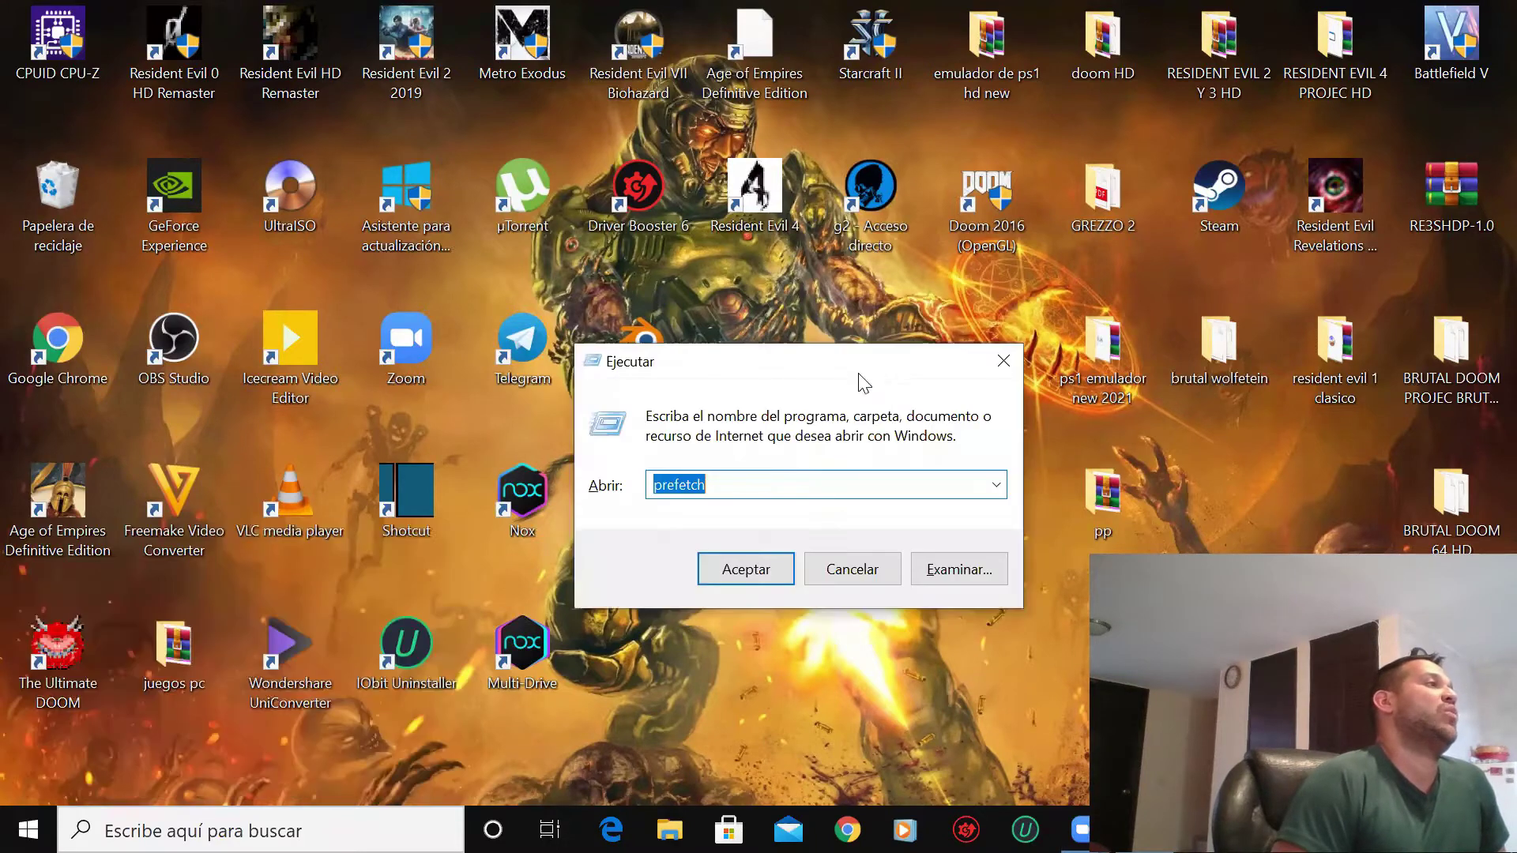
click(993, 490)
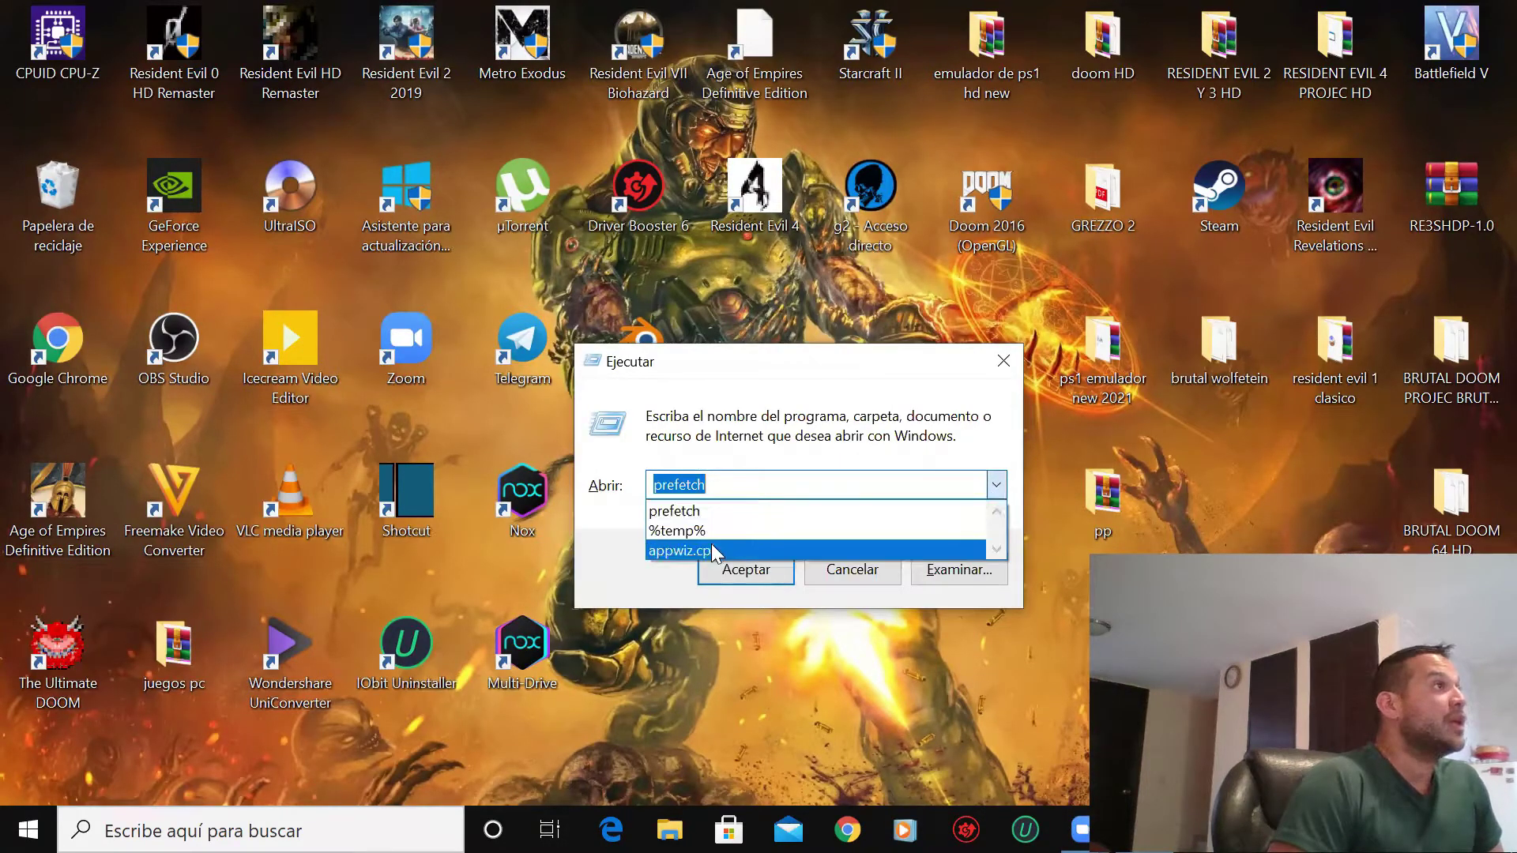
click(677, 532)
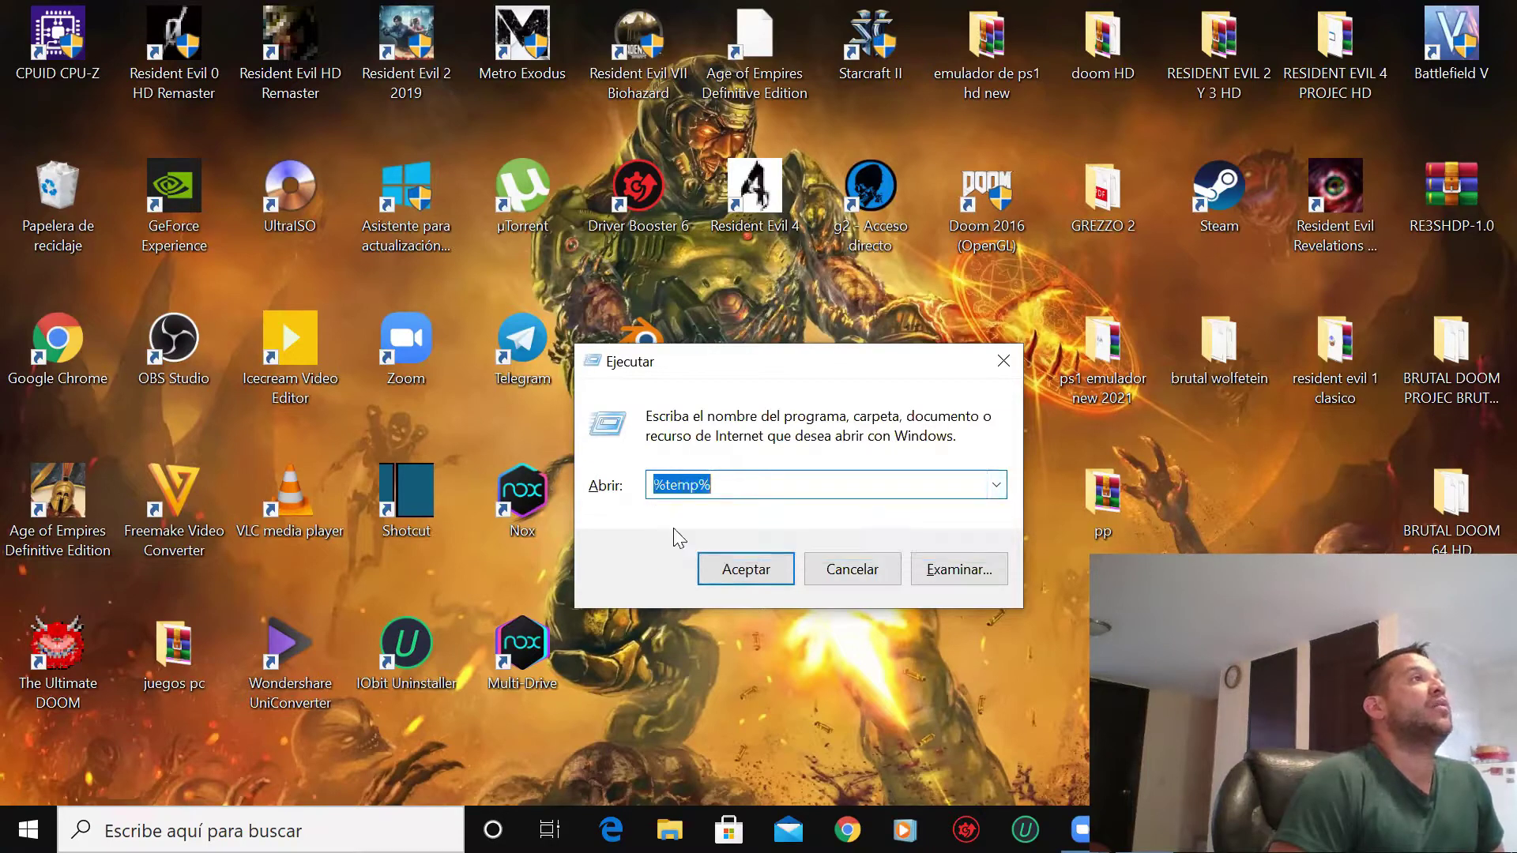
click(750, 487)
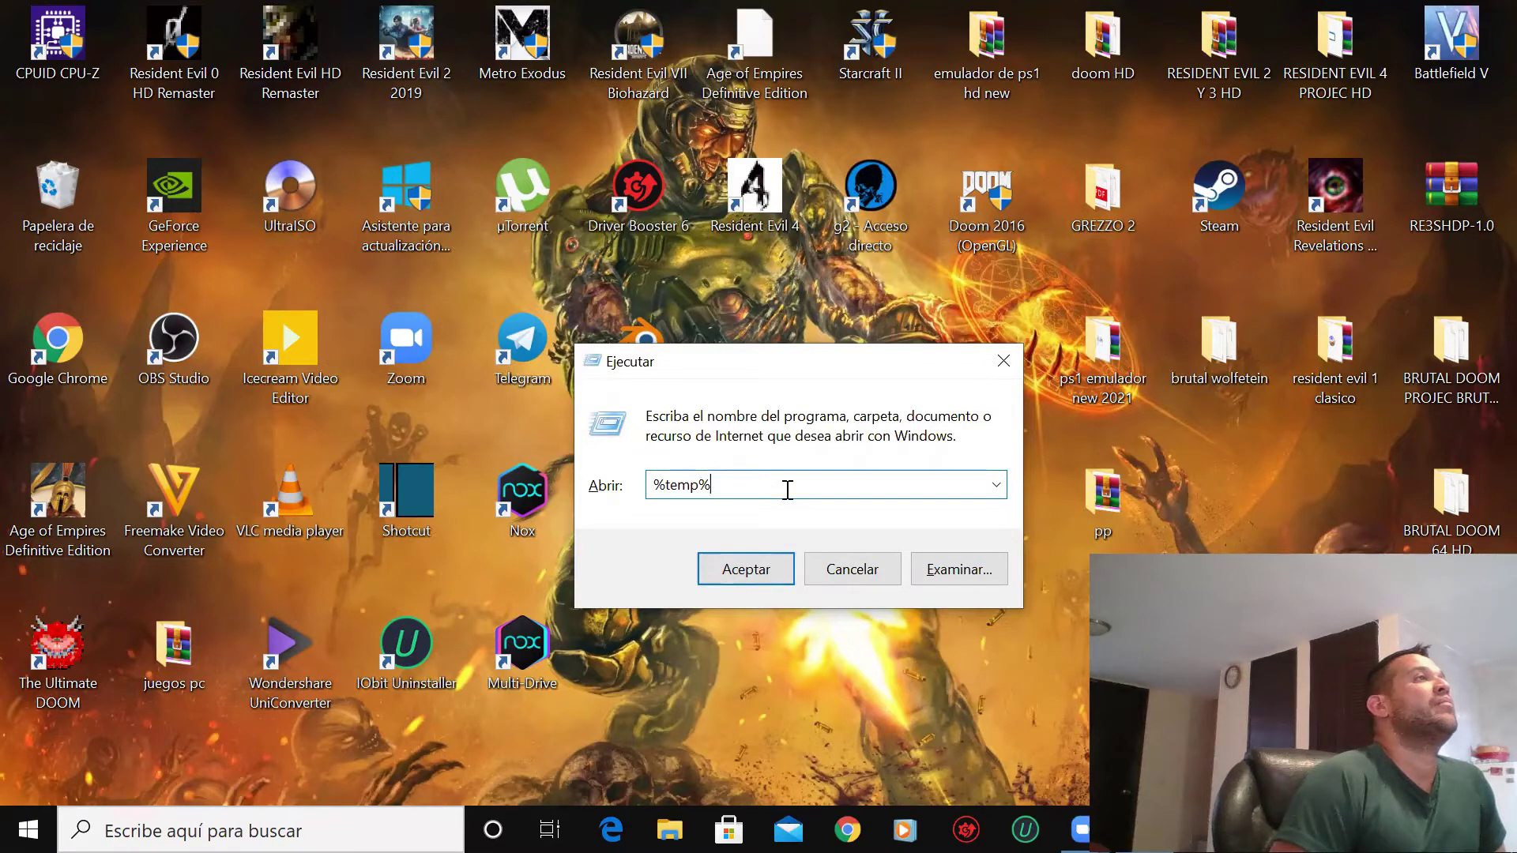
click(738, 582)
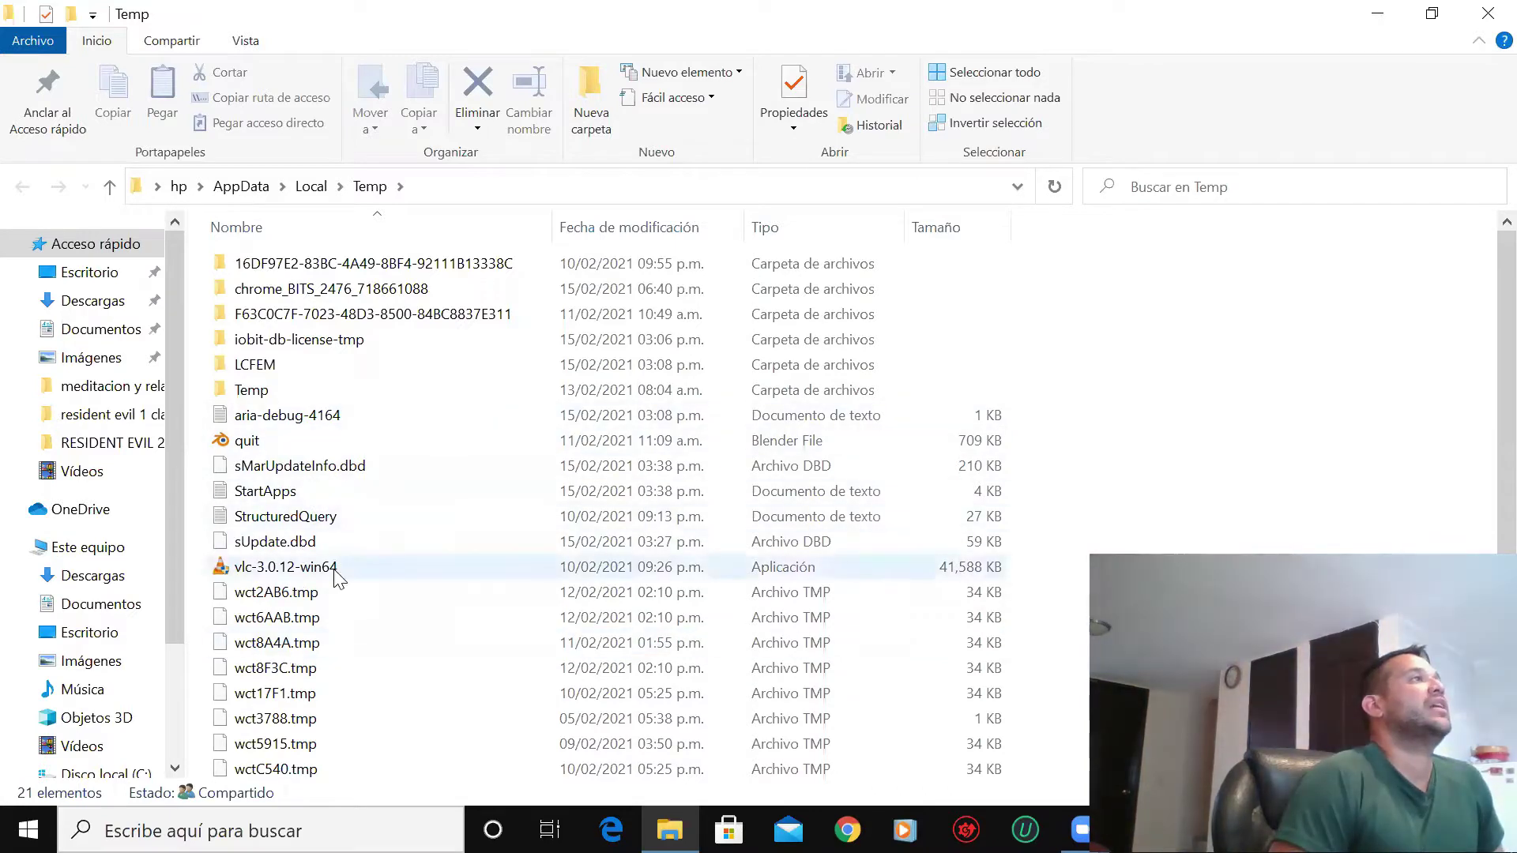
- Delete everything in the Temp folder, granting administrator permission for all current items, and close the folder
scroll(1136, 417, down, 1)
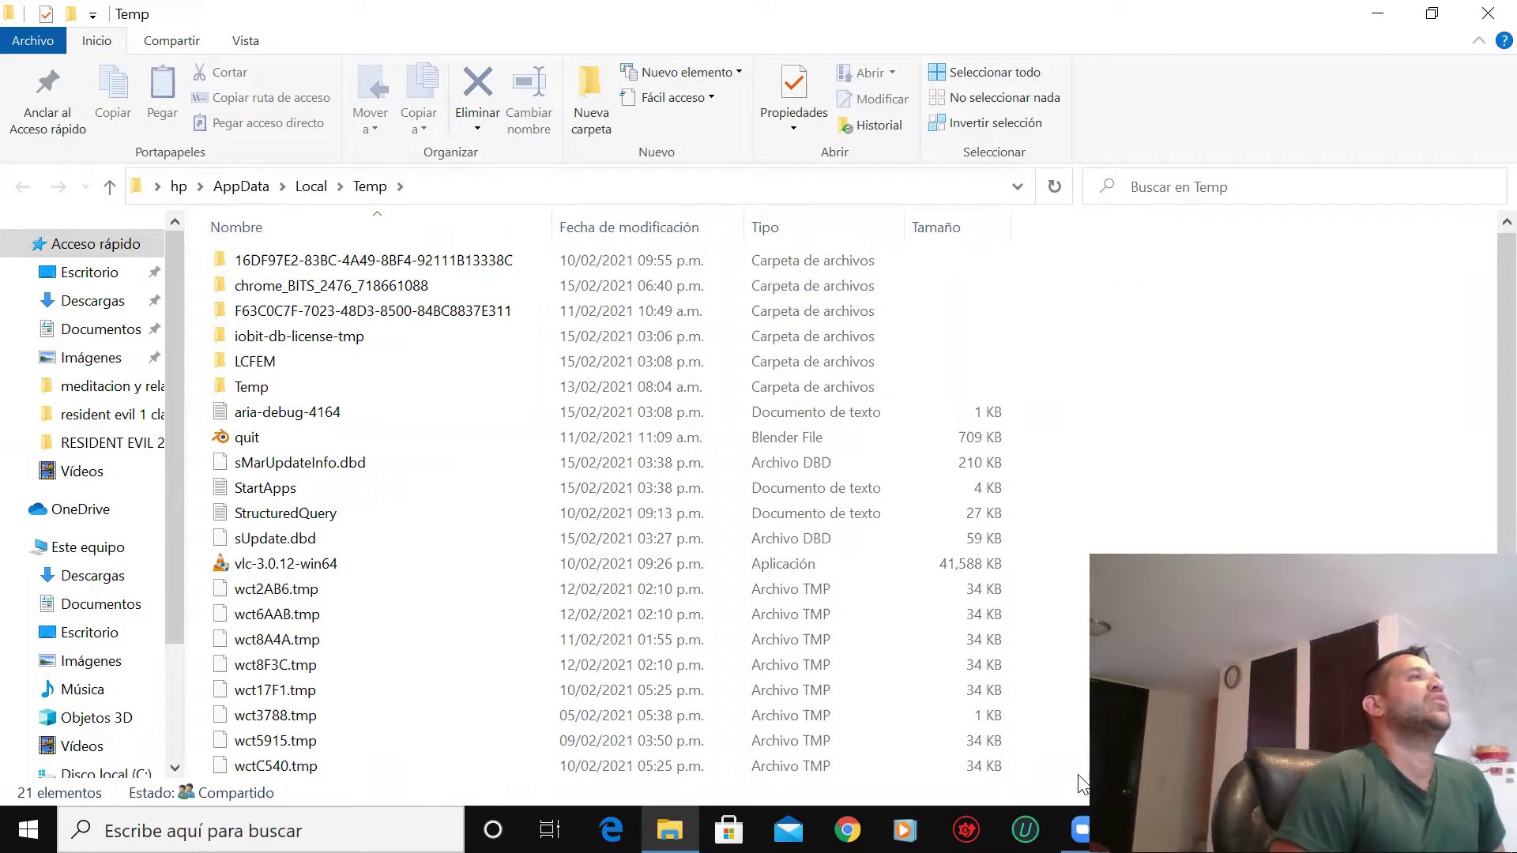
drag(1078, 774, 463, 259)
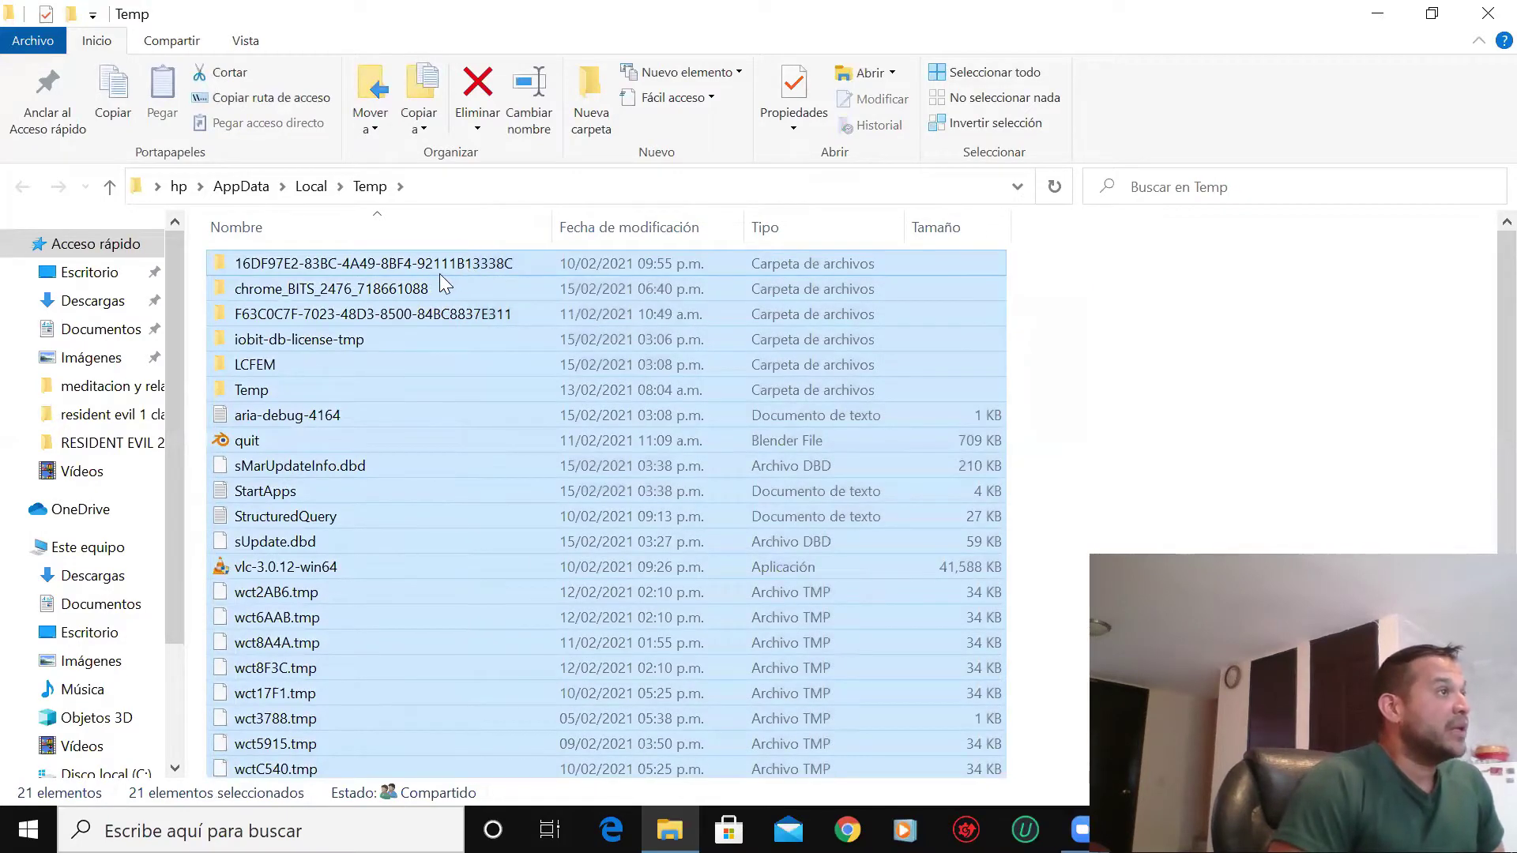
right_click(440, 274)
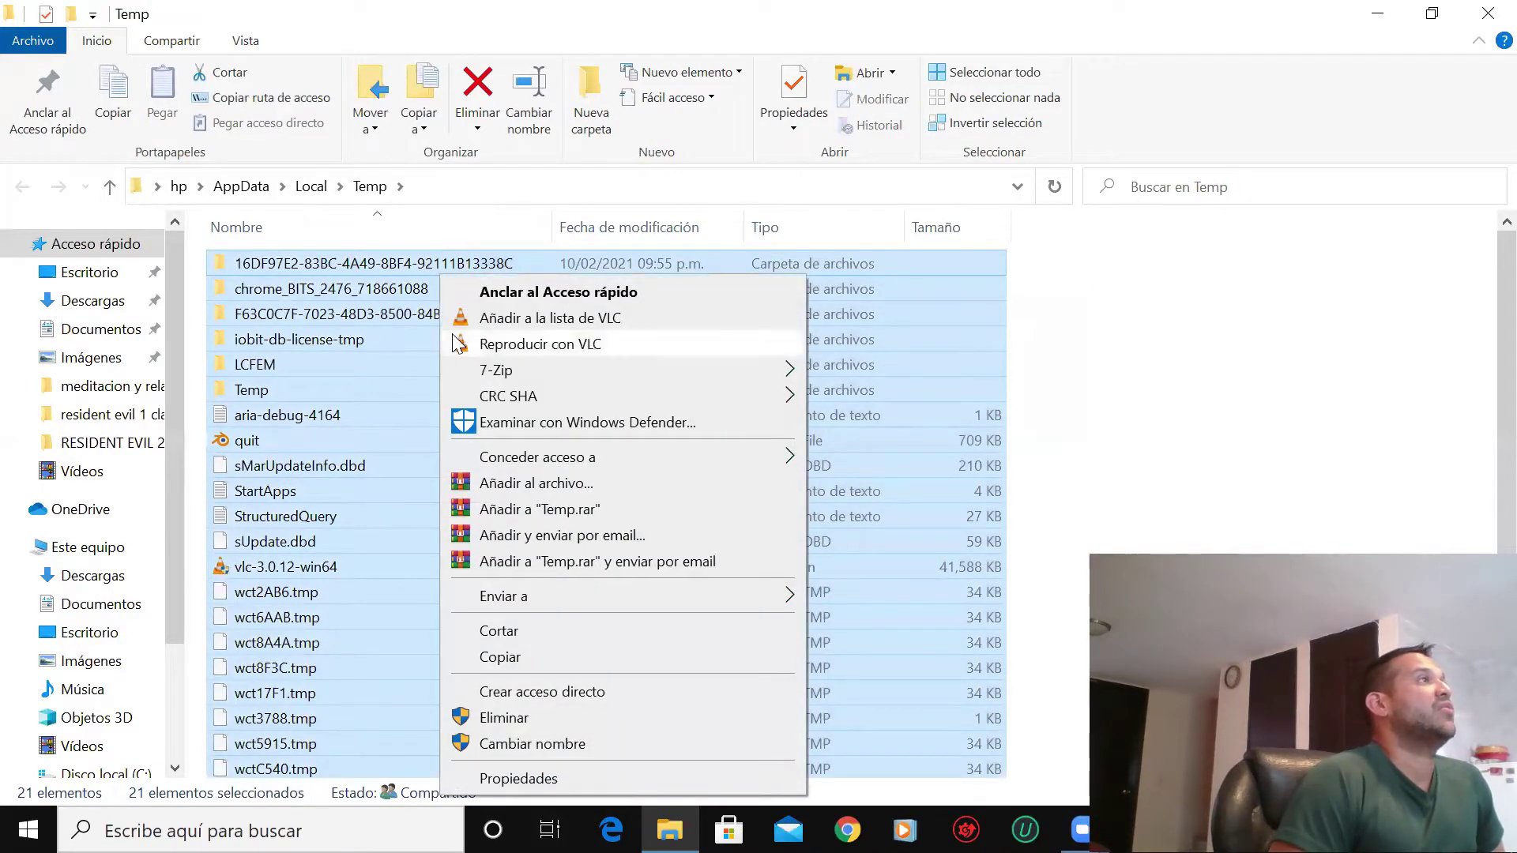
click(513, 721)
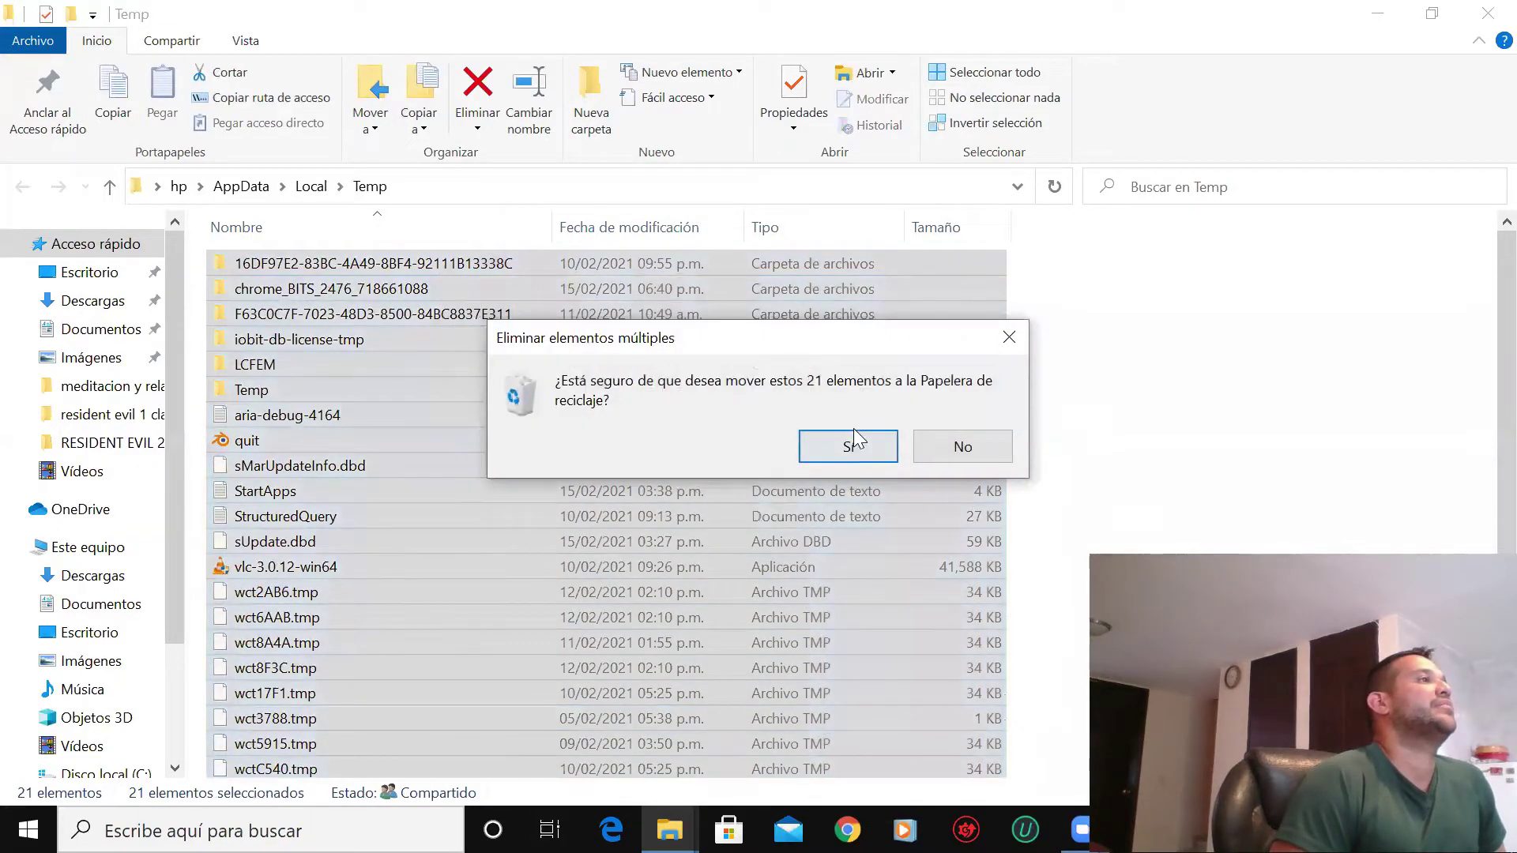
click(851, 447)
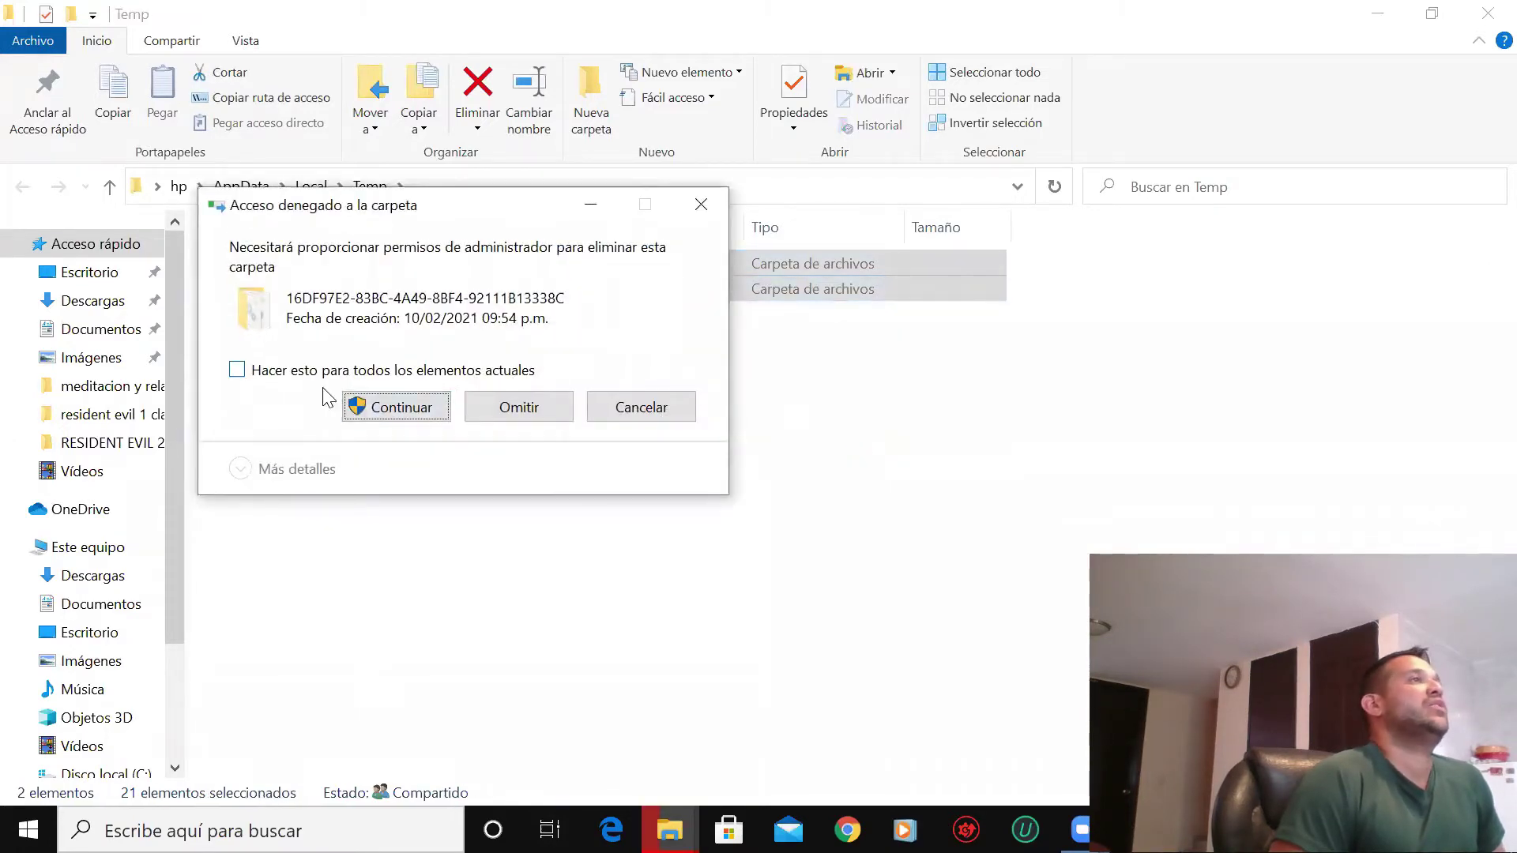
click(237, 371)
click(385, 407)
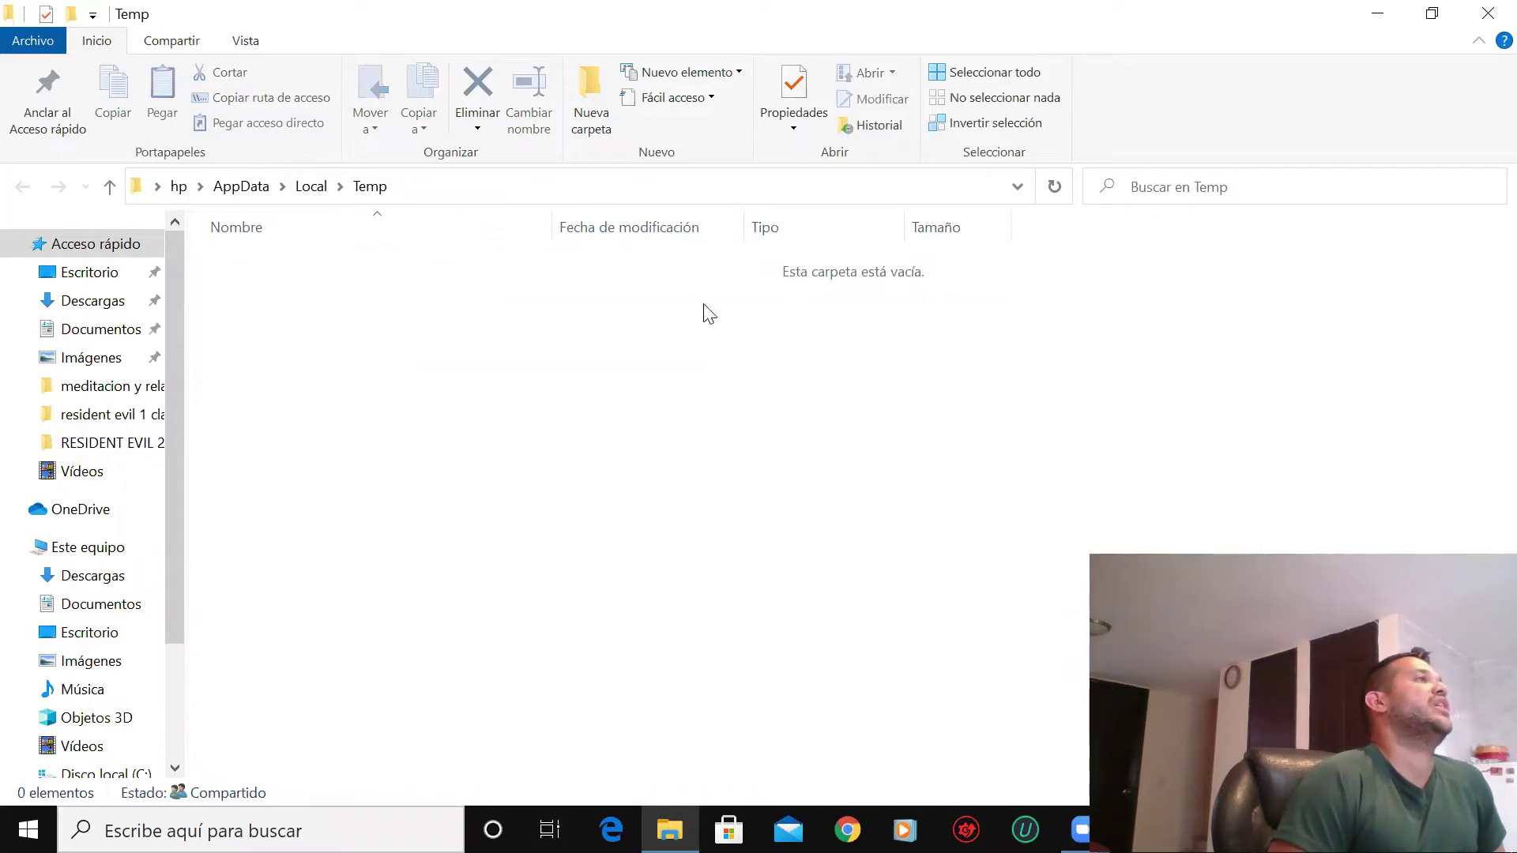
click(1484, 14)
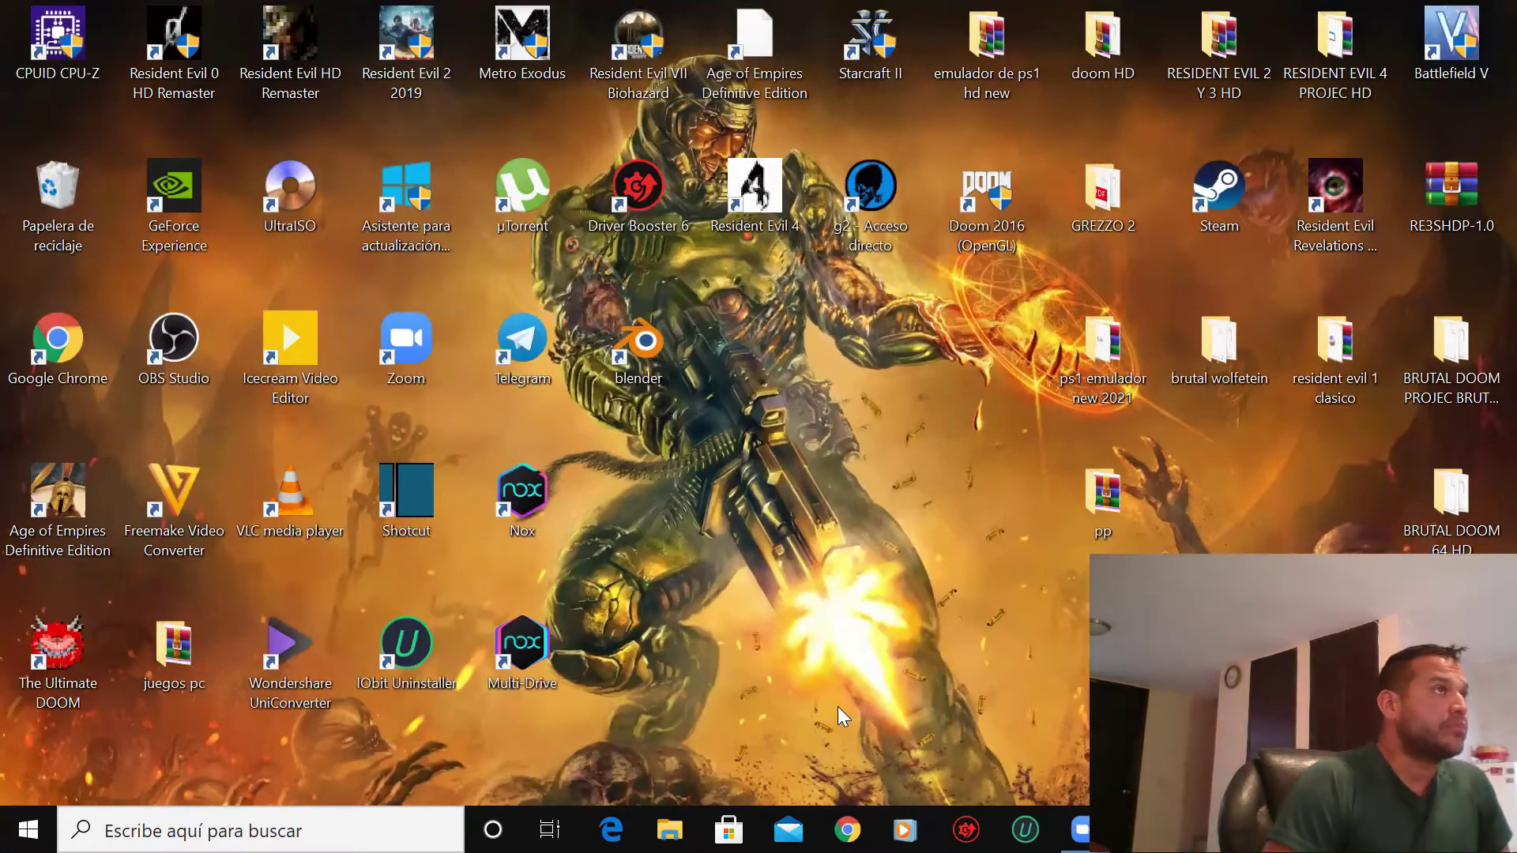
- Open the Windows Prefetch folder by running prefetch from the Run dialog
key(super+r)
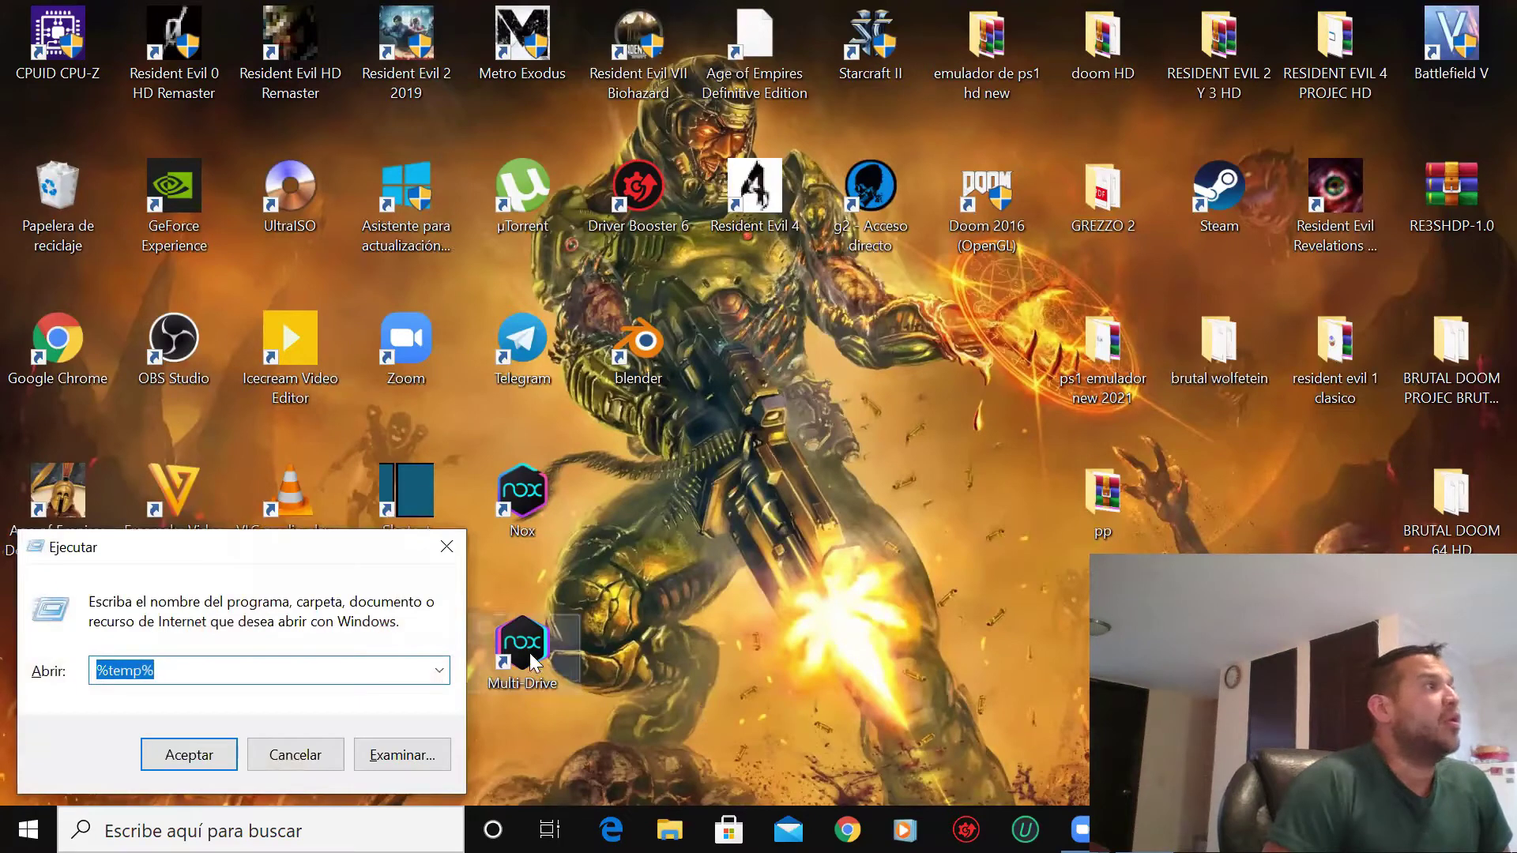
click(439, 670)
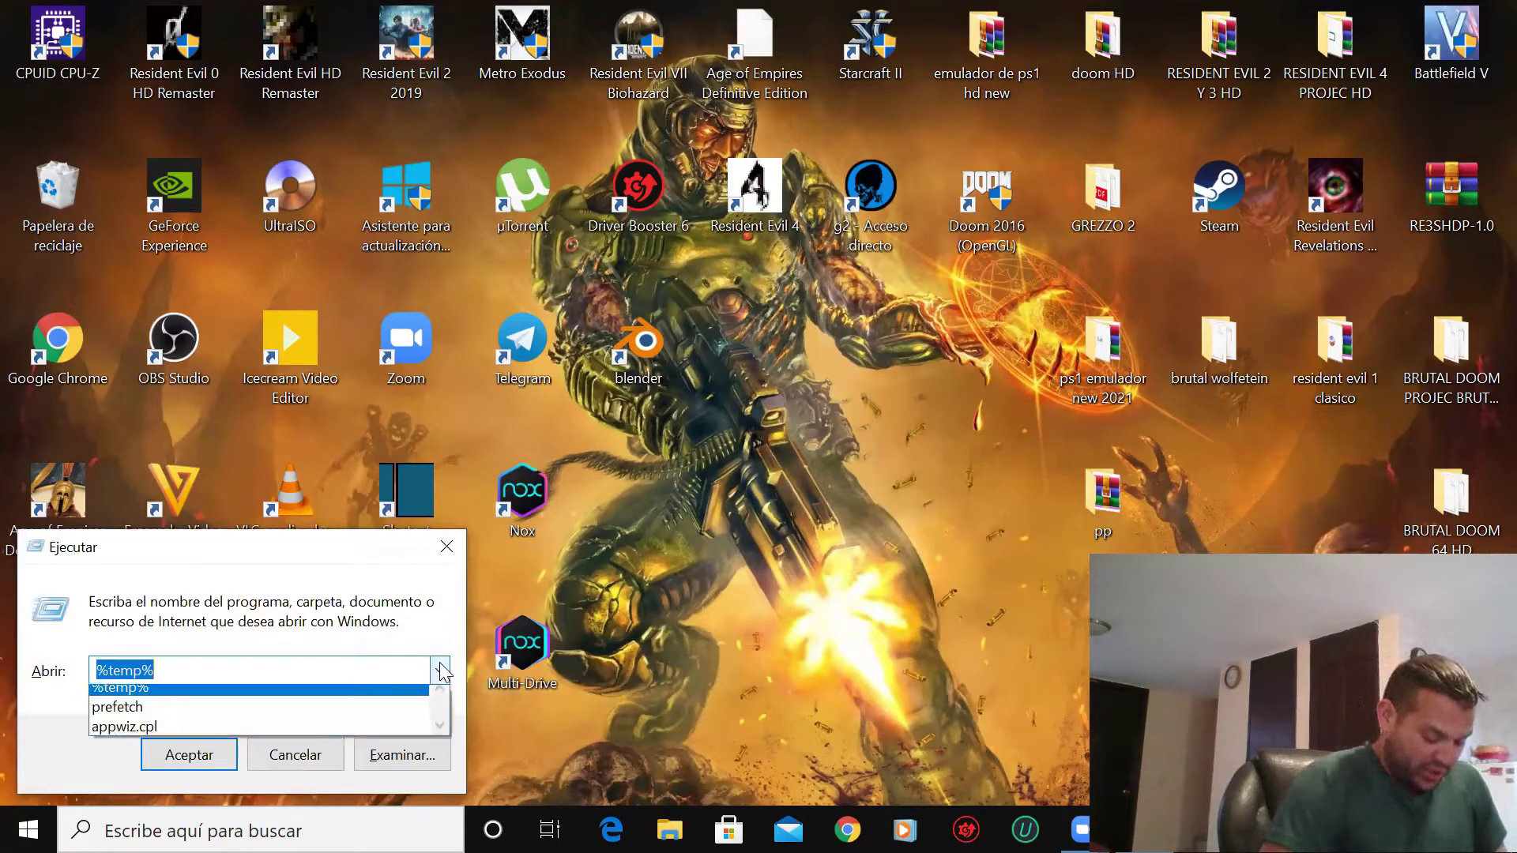
click(171, 714)
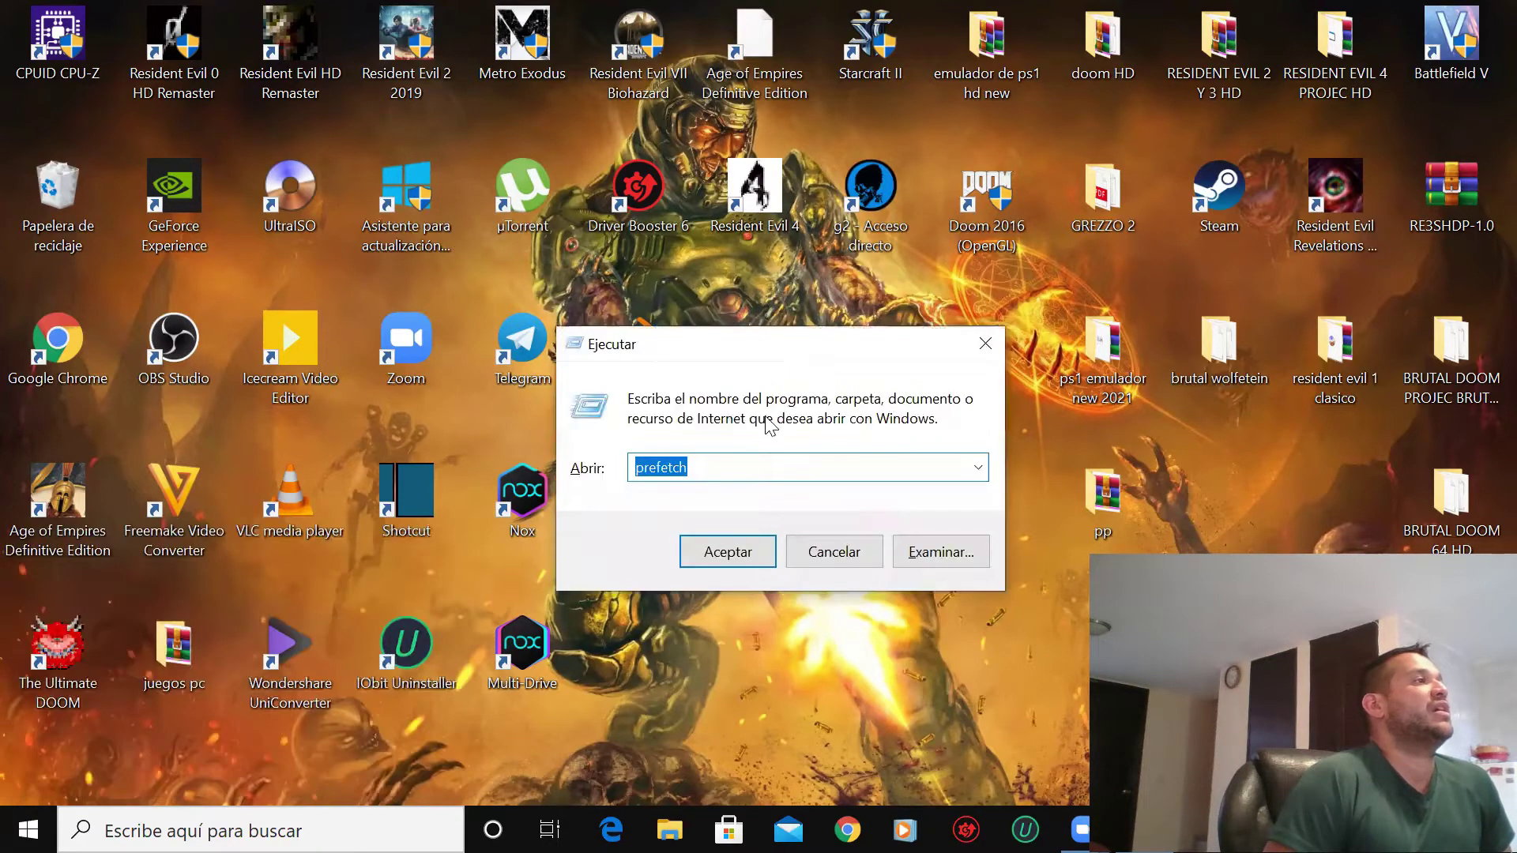
click(774, 472)
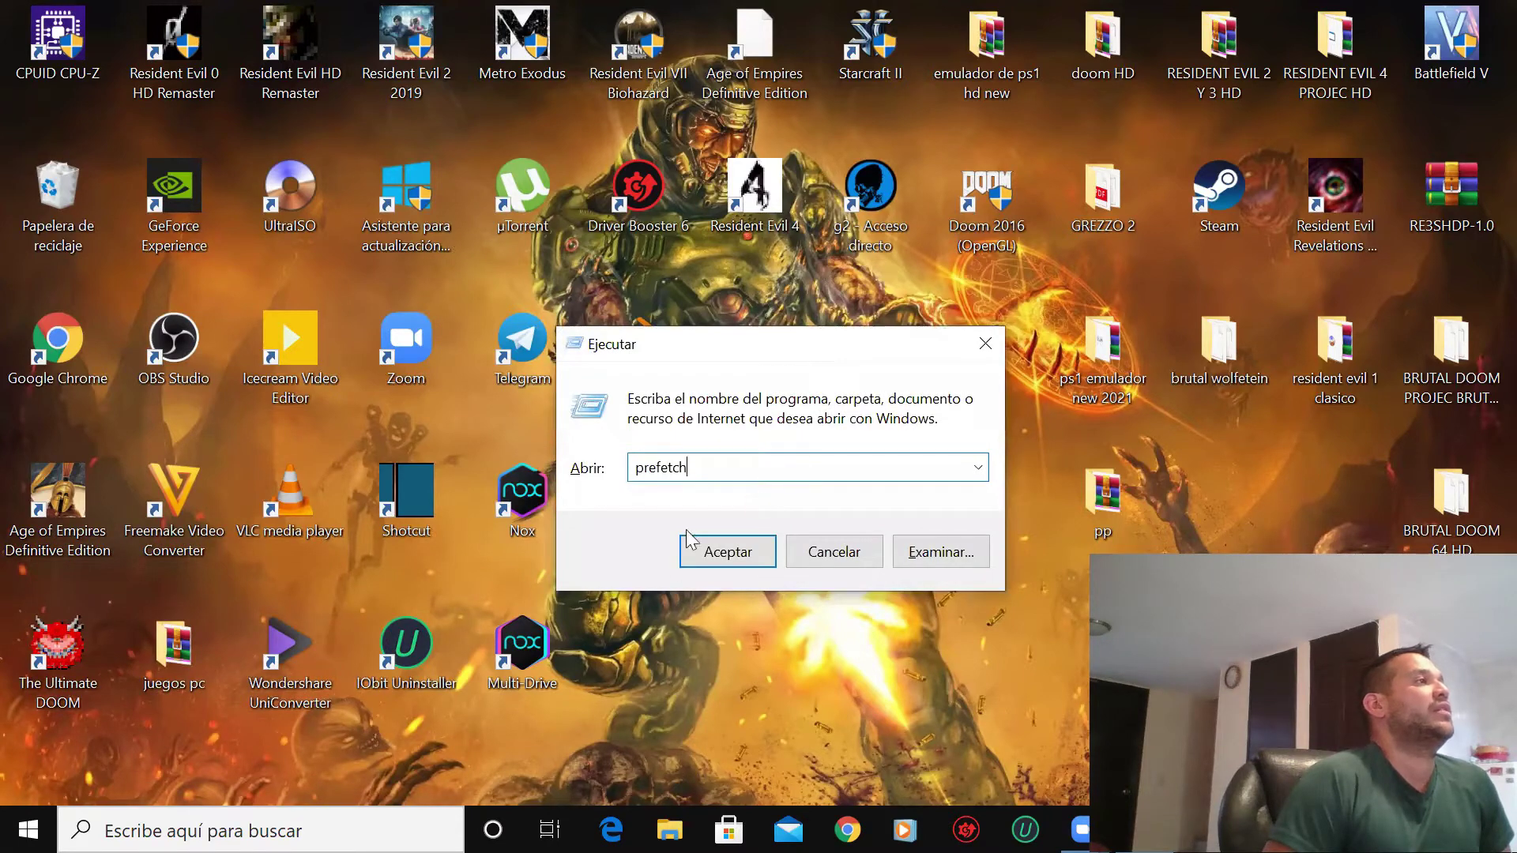
click(727, 551)
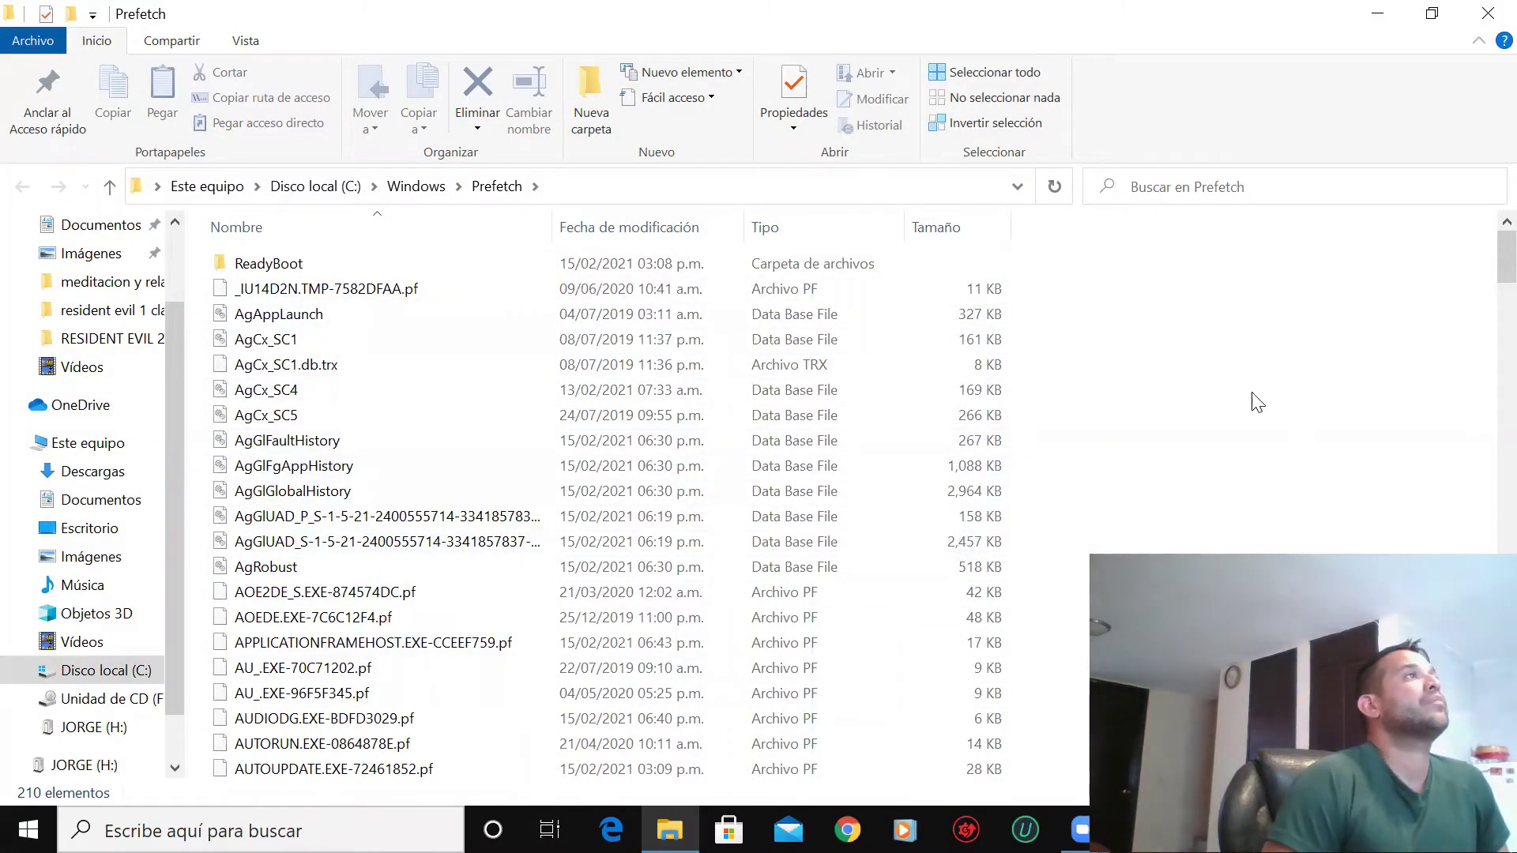
- Select all items in the Prefetch folder and move them to the Recycle Bin
scroll(1221, 402, down, 6)
scroll(1218, 407, down, 10)
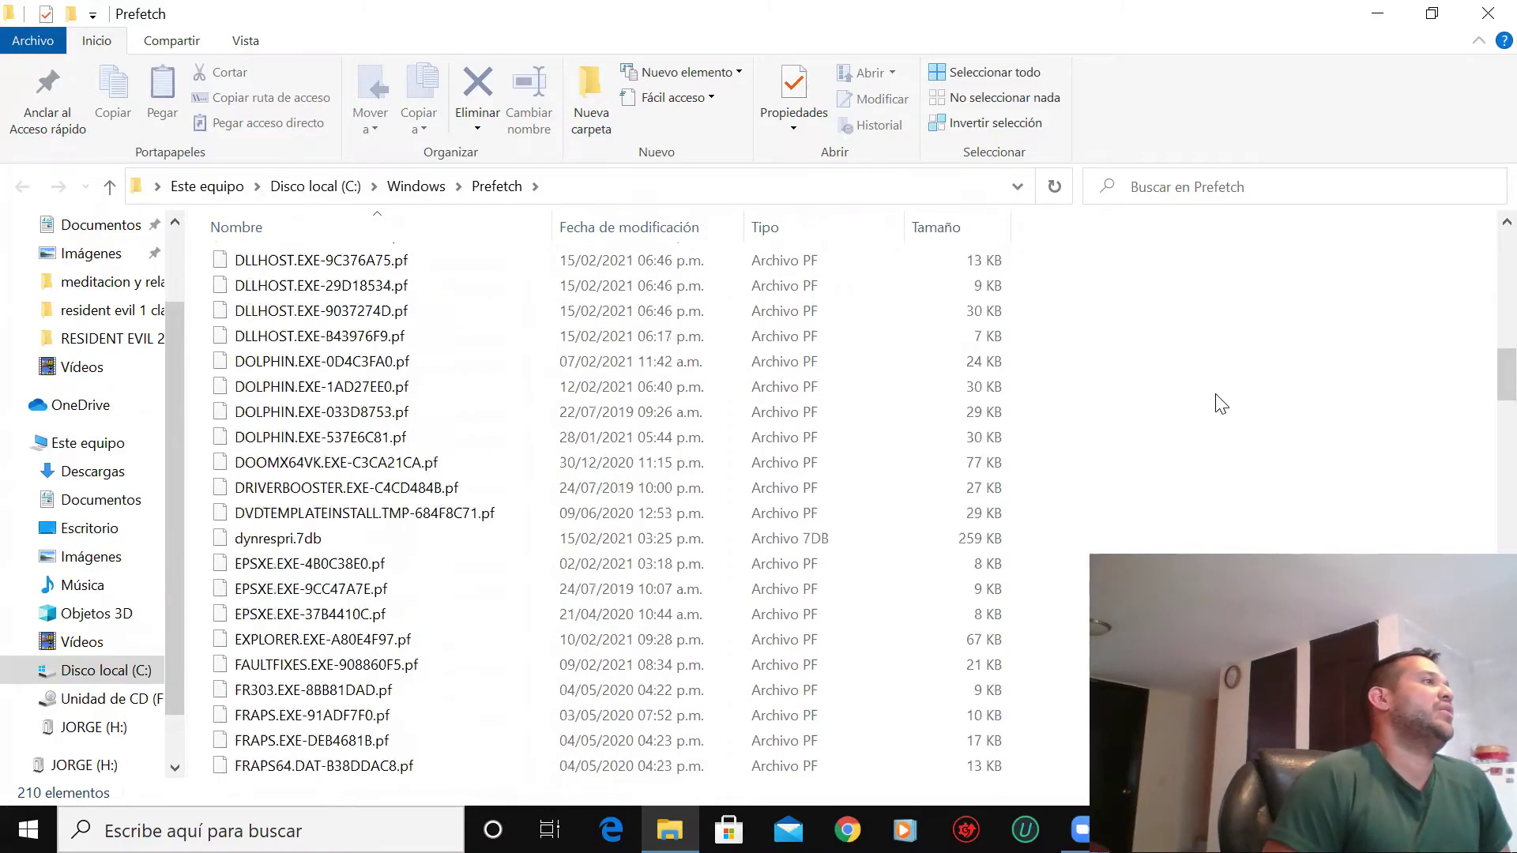
scroll(1218, 407, down, 20)
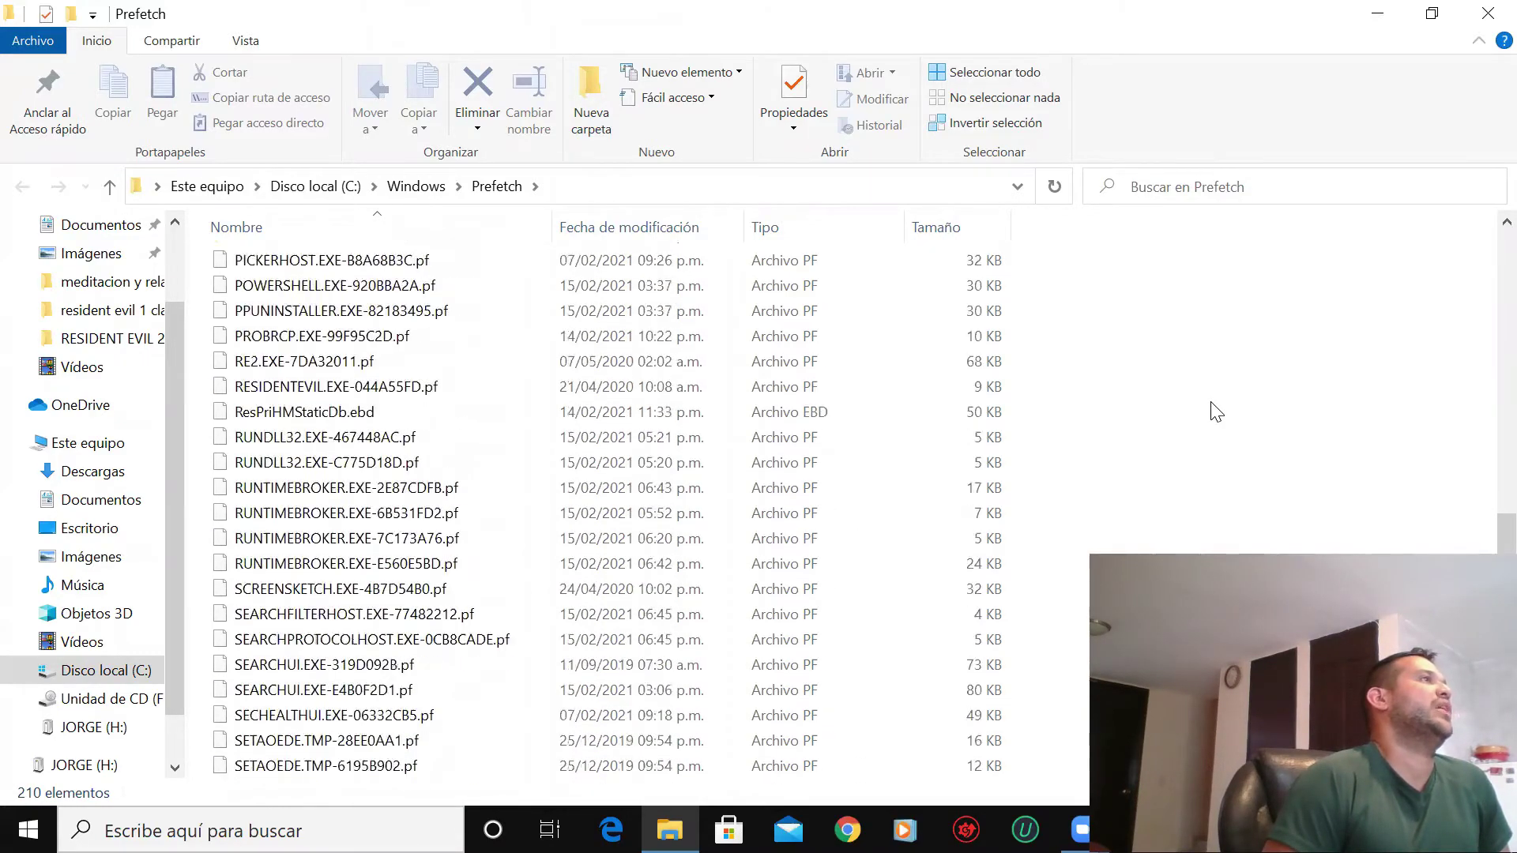
scroll(1216, 411, up, 8)
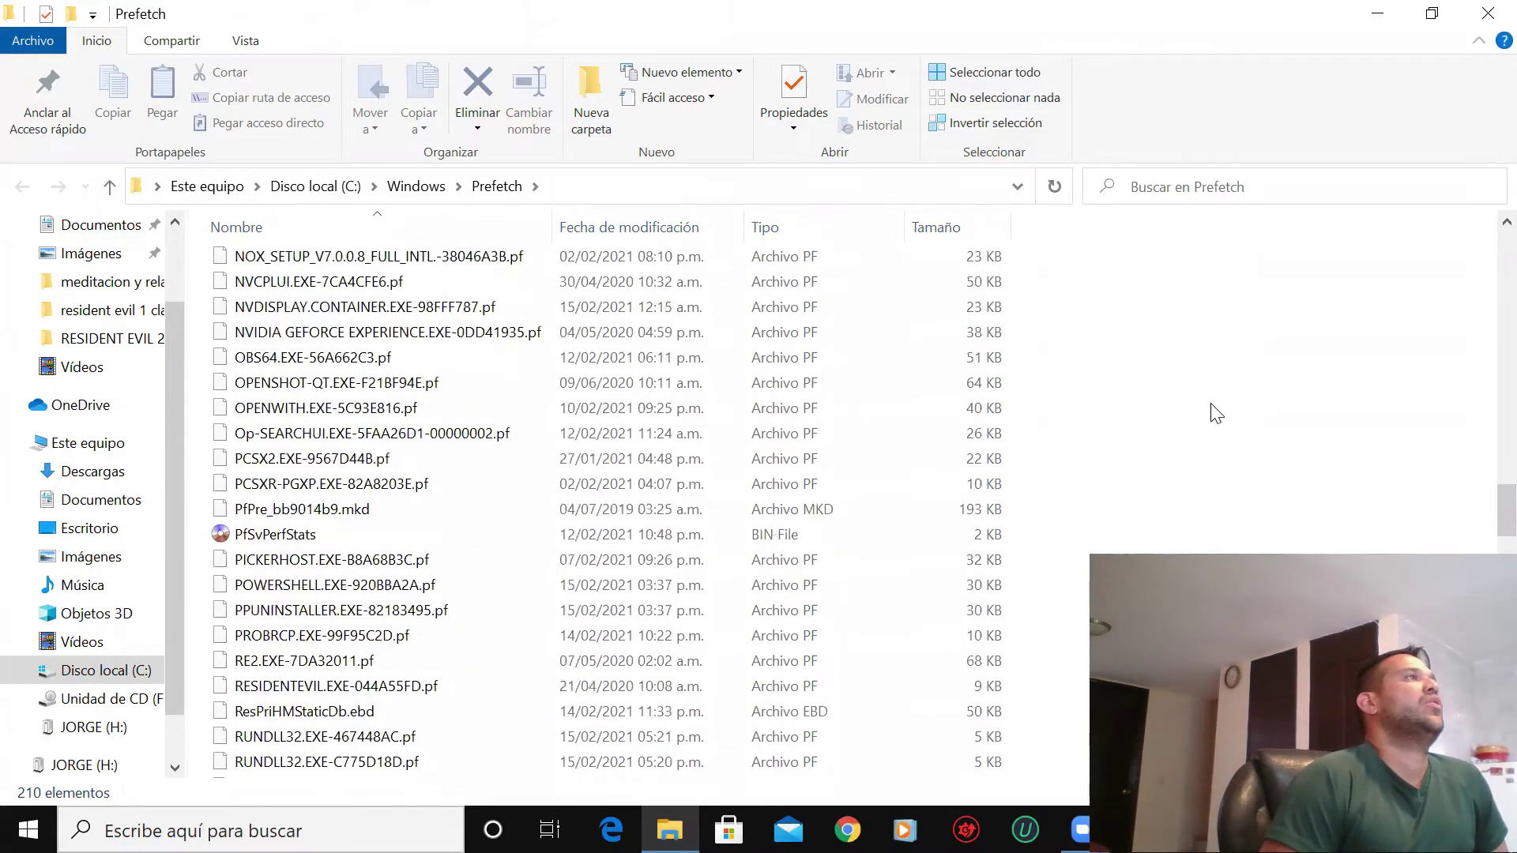
scroll(1217, 412, down, 20)
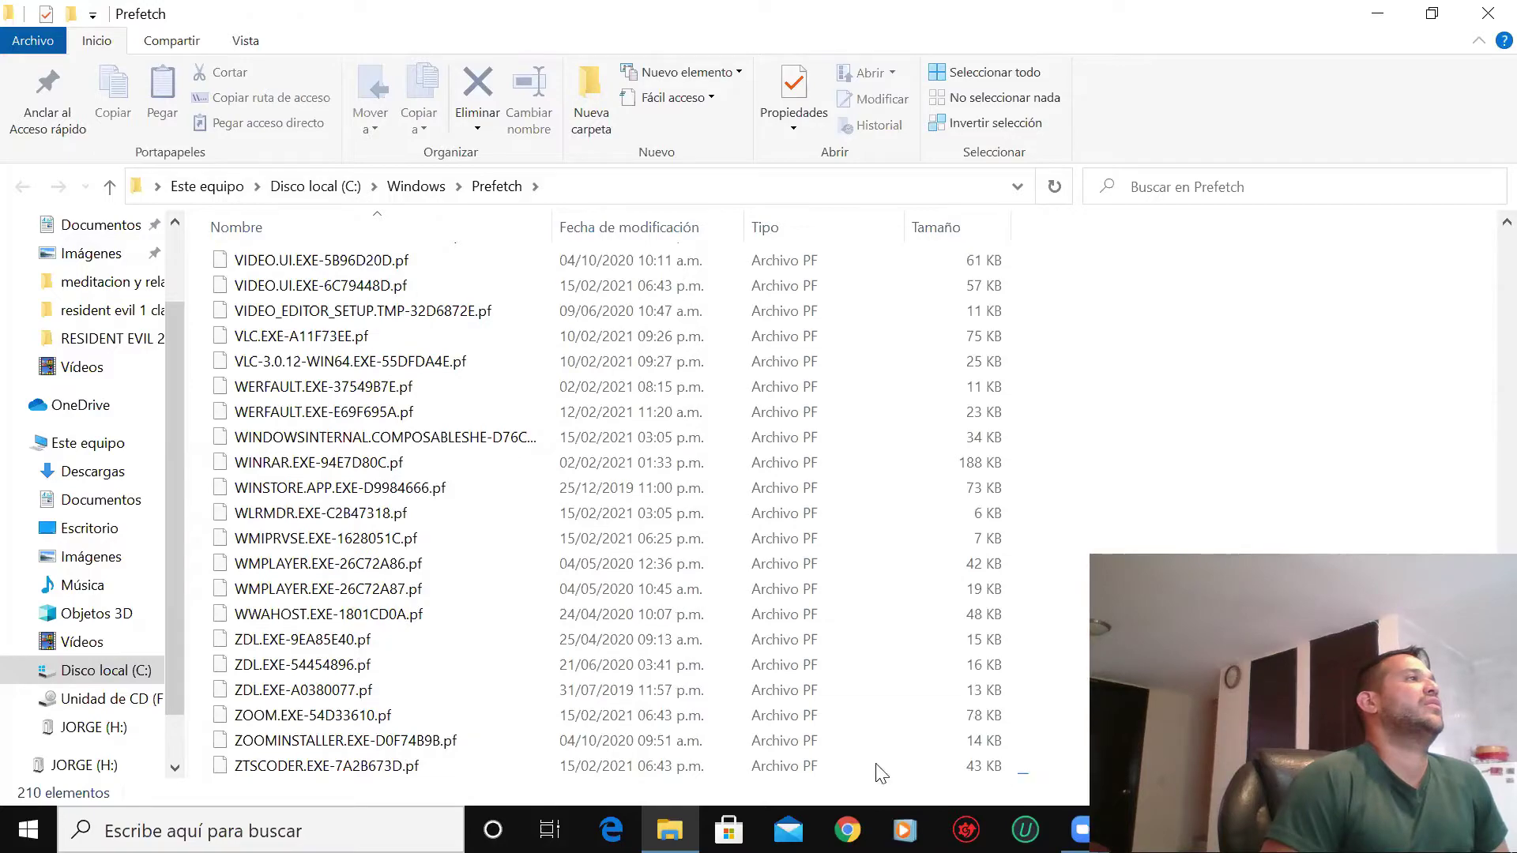
drag(879, 773, 524, 261)
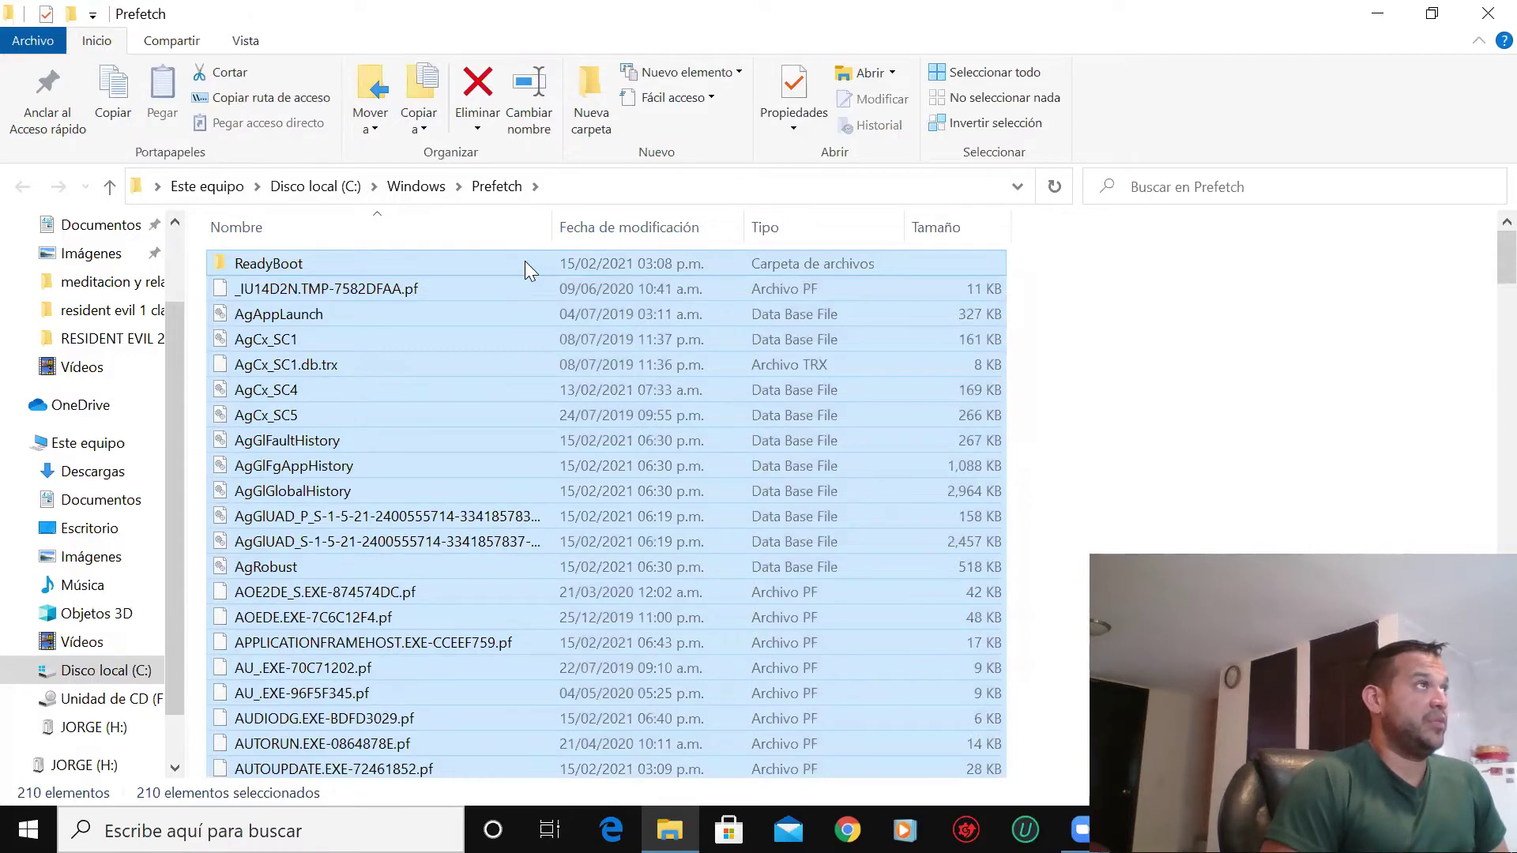
right_click(525, 261)
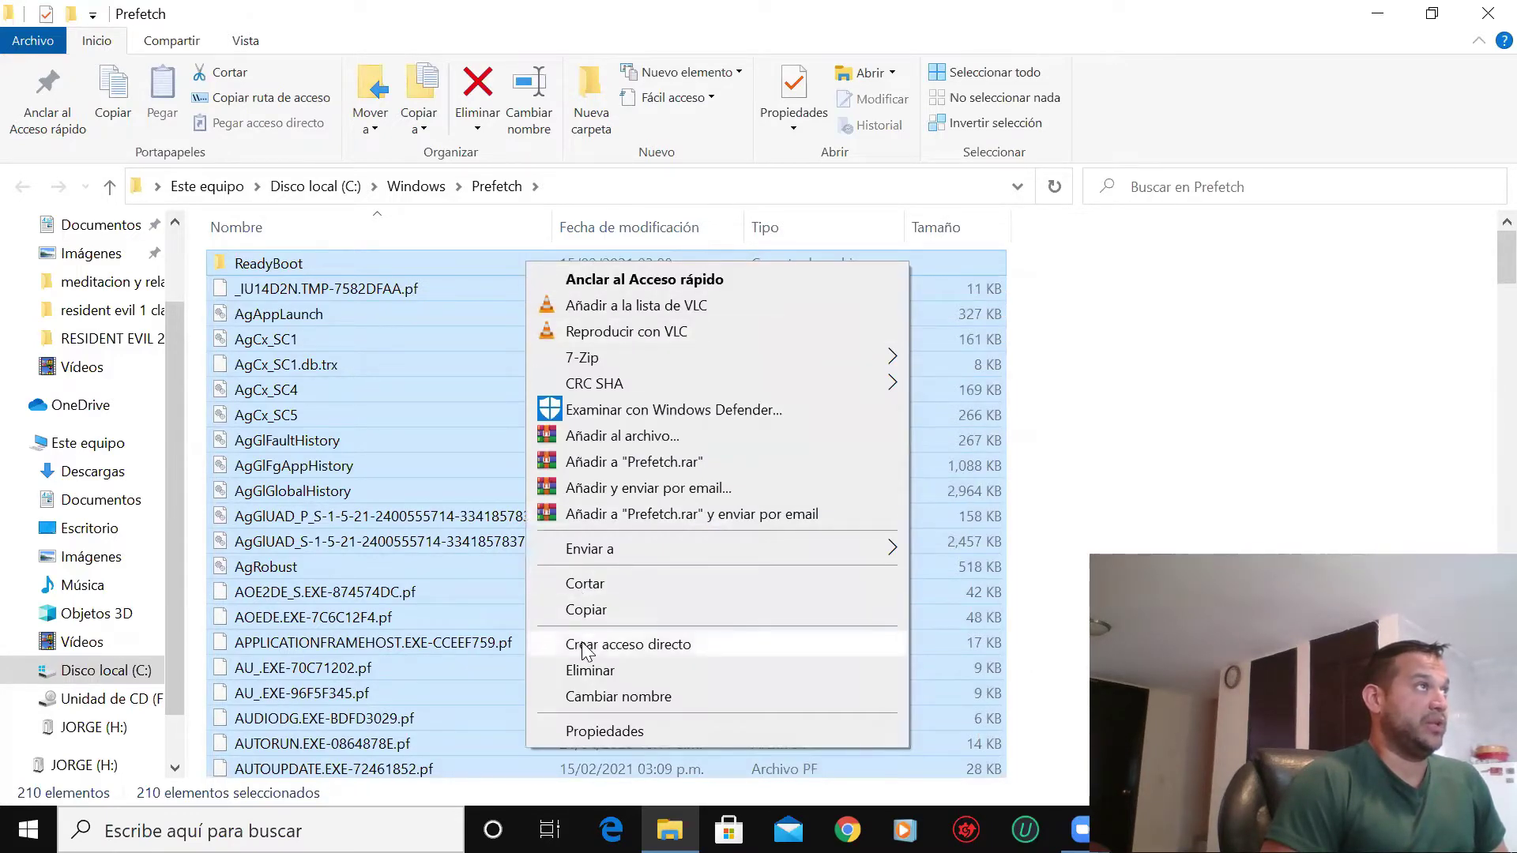
click(591, 670)
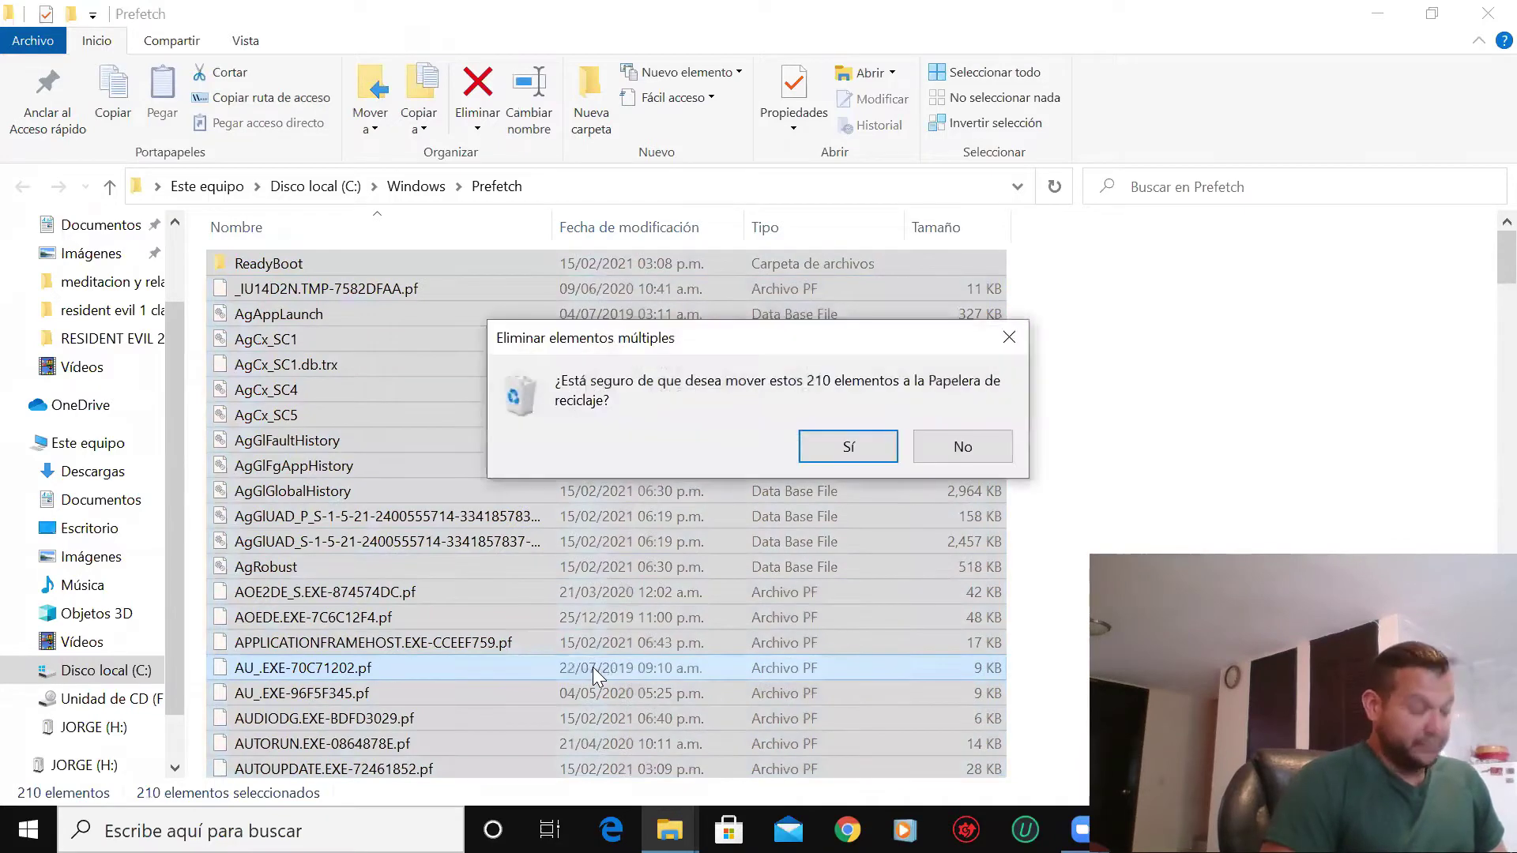
click(859, 466)
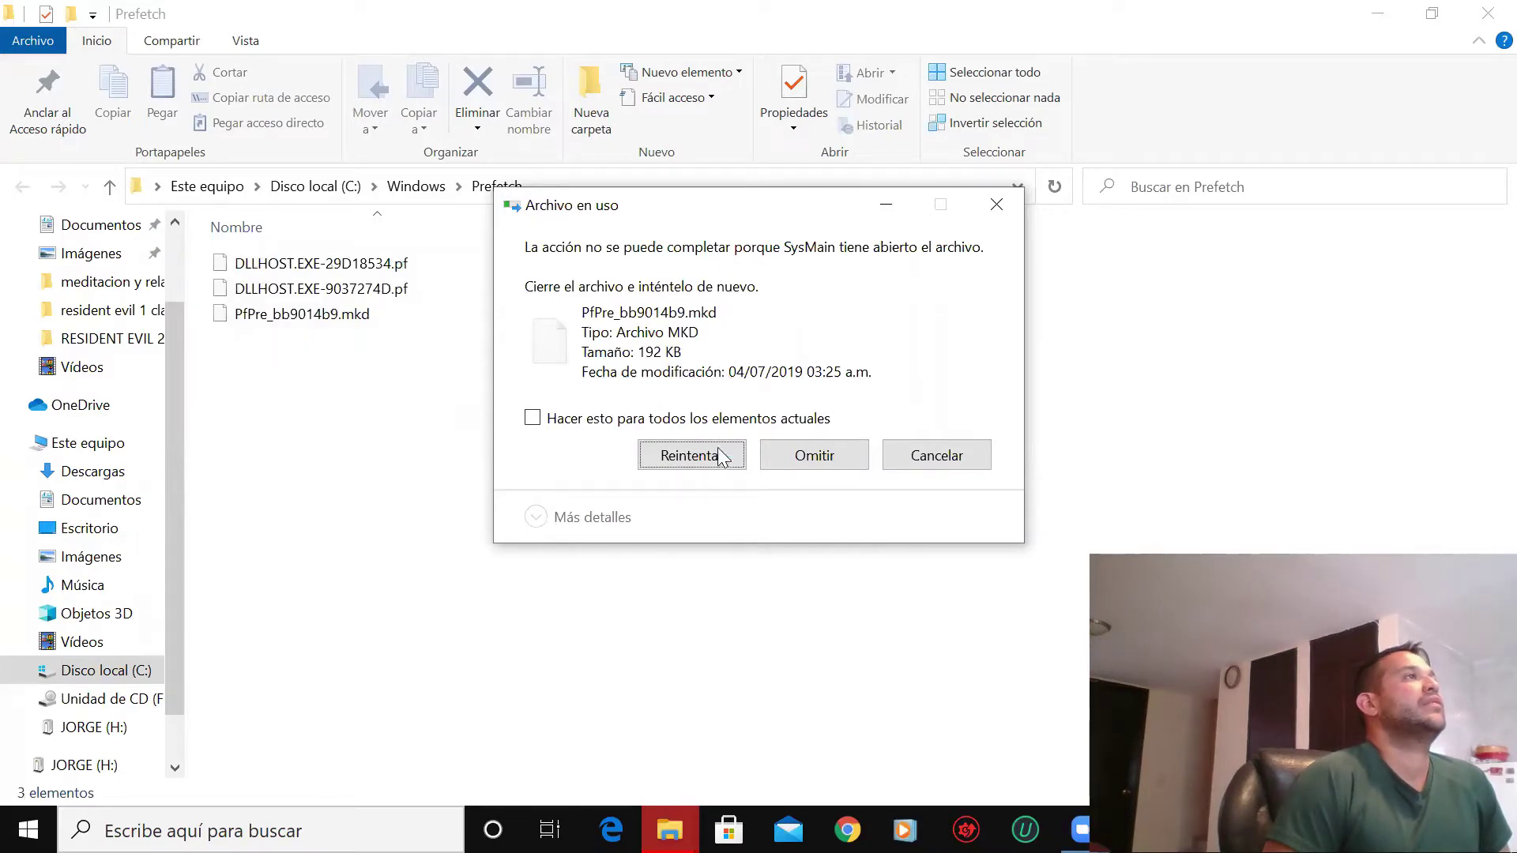
- Retry deleting the in-use file PfPre_bb9014b9.mkd, then skip it and close the Prefetch folder
click(533, 418)
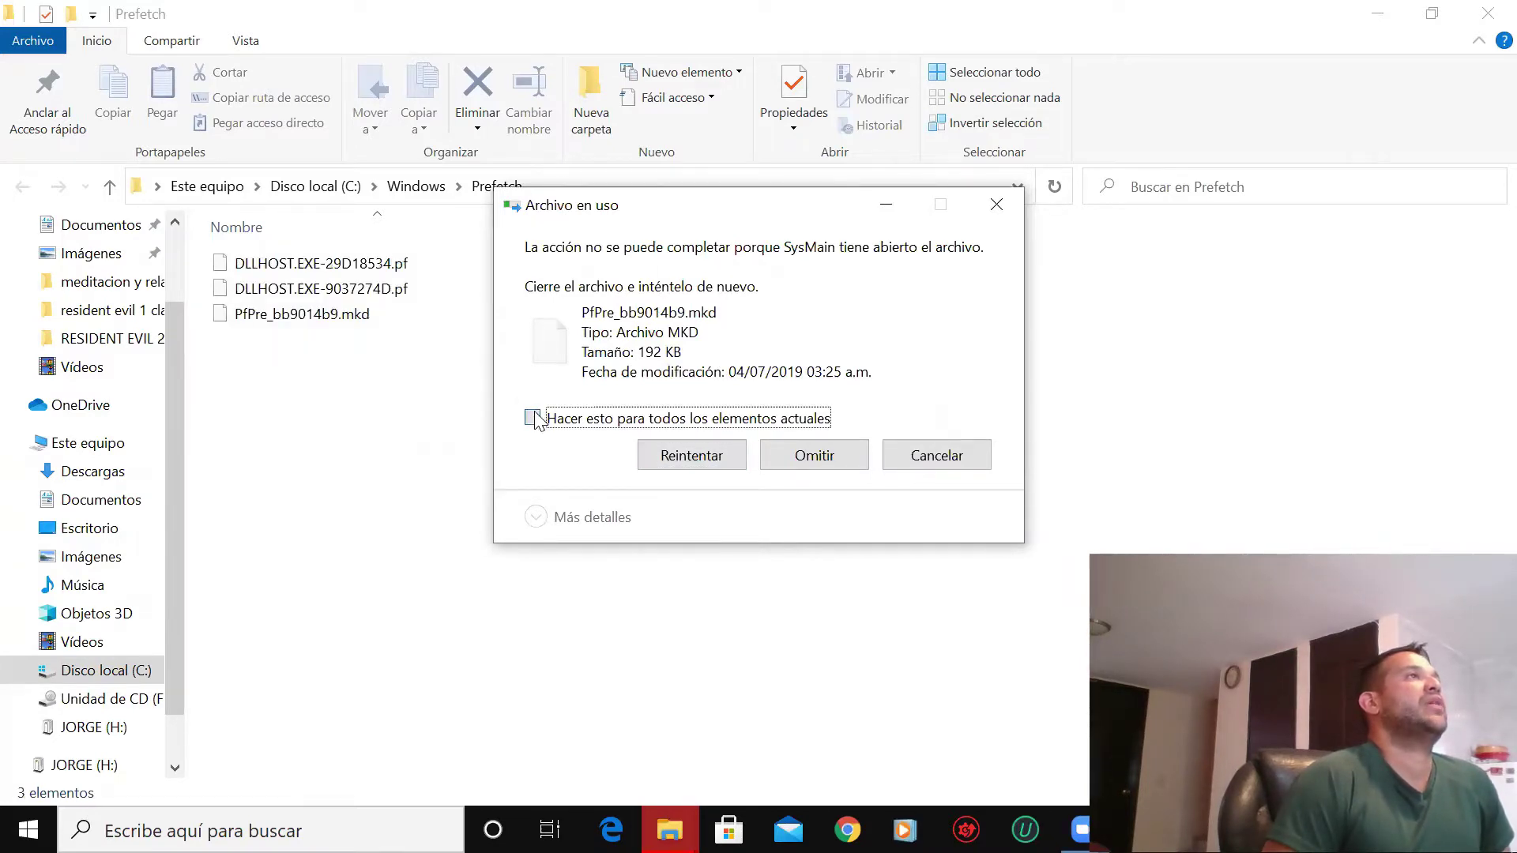
click(709, 462)
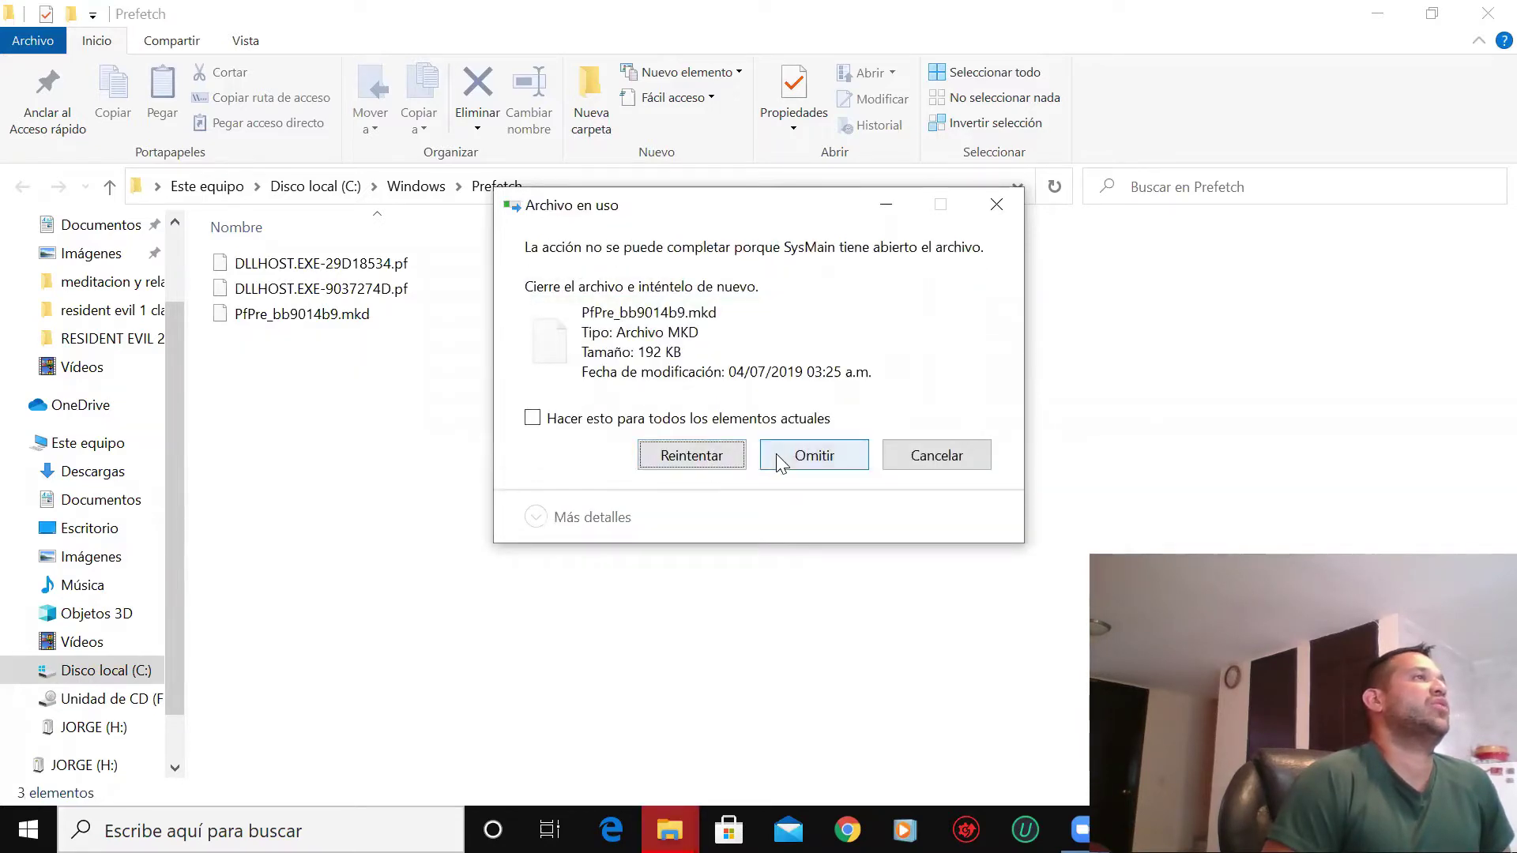
click(817, 463)
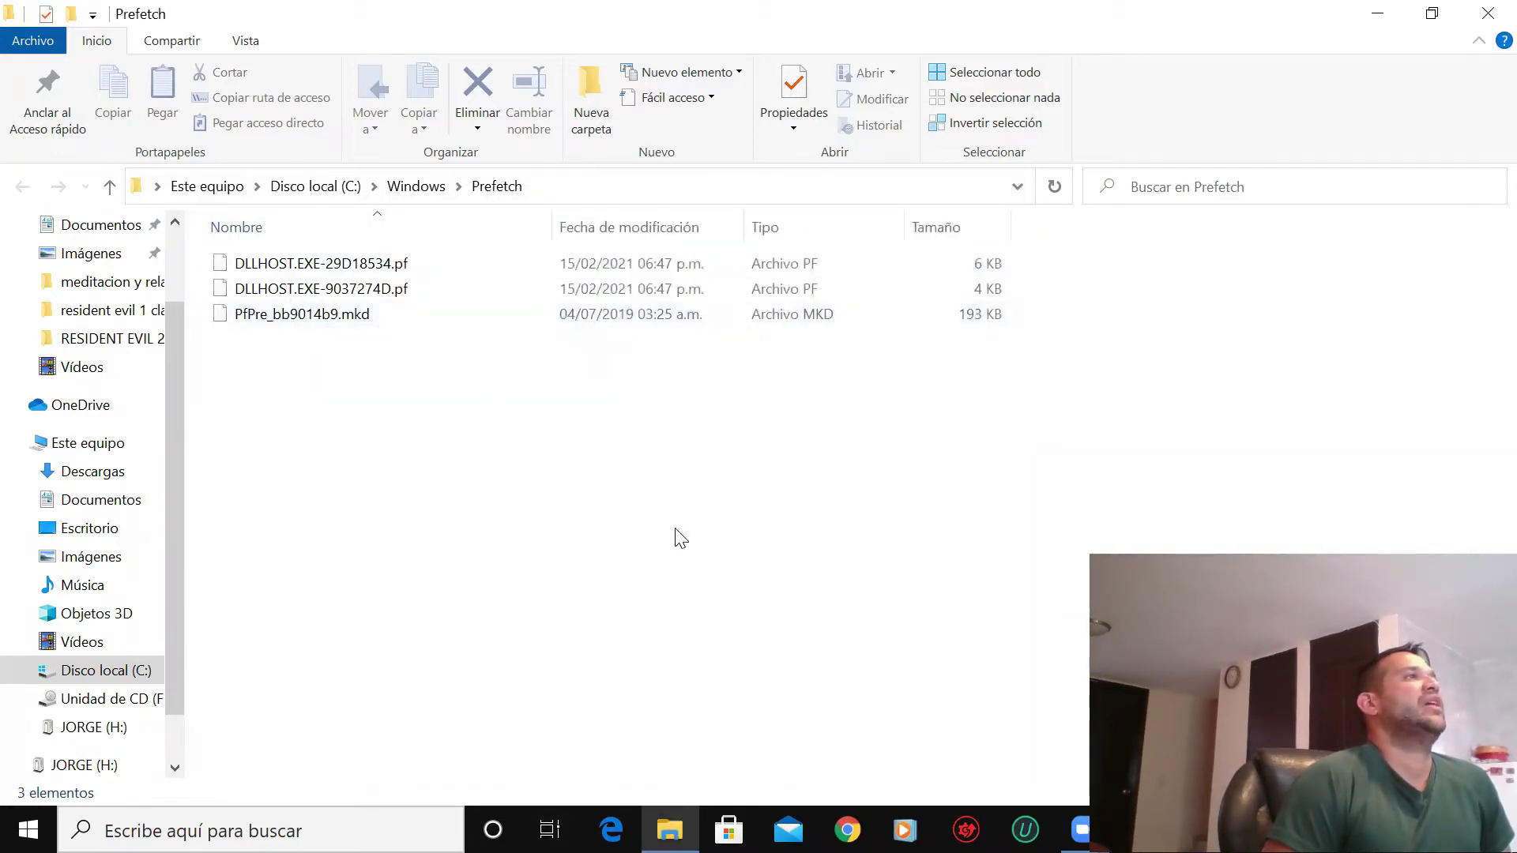
click(1484, 16)
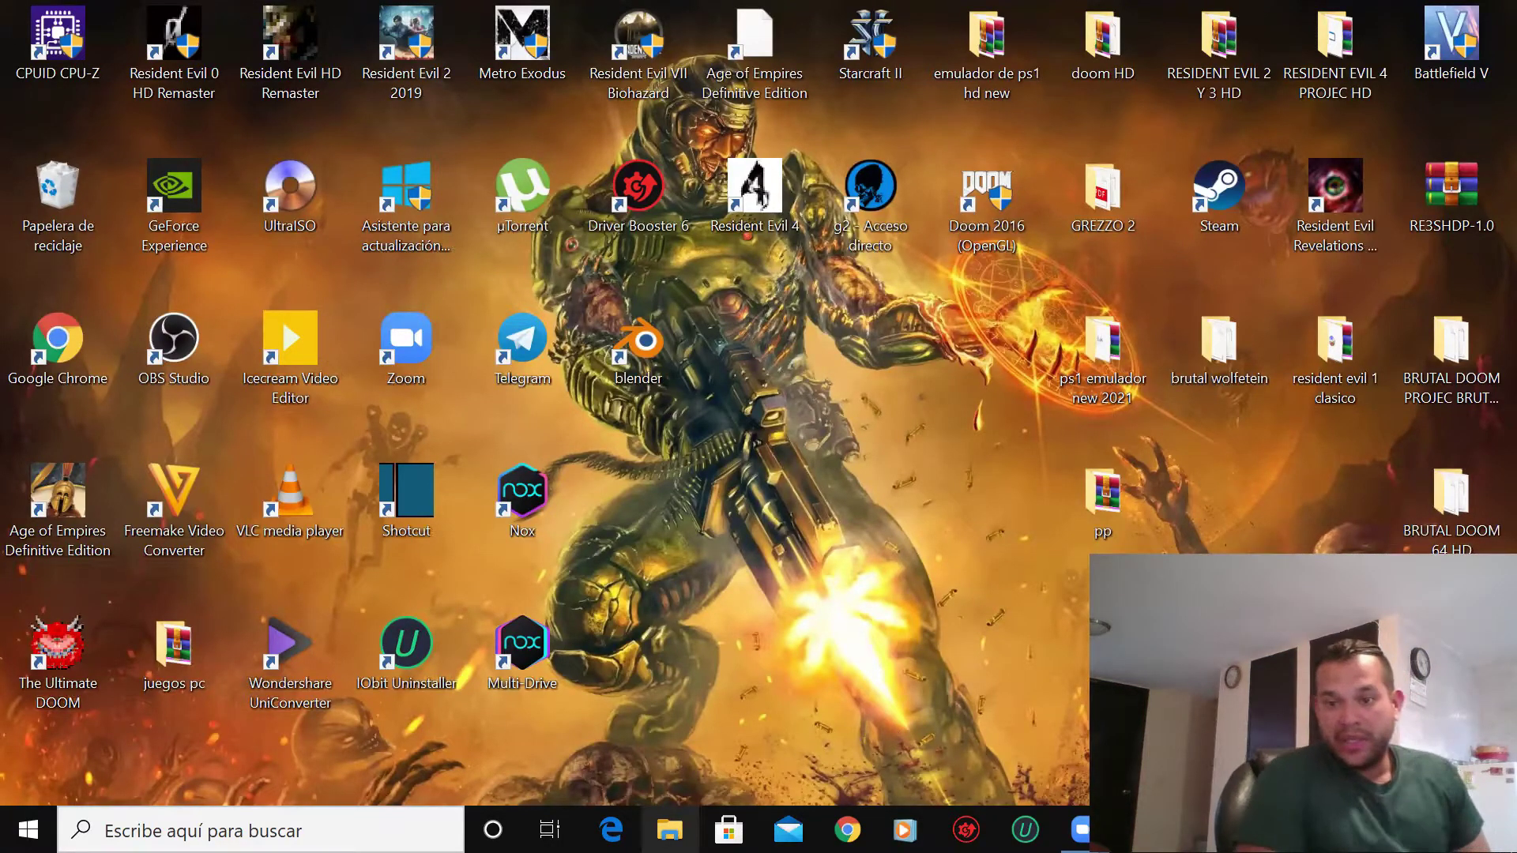
- Open the properties of Disco local (C:) from Este equipo and enable compressing the drive to save disk space
click(669, 829)
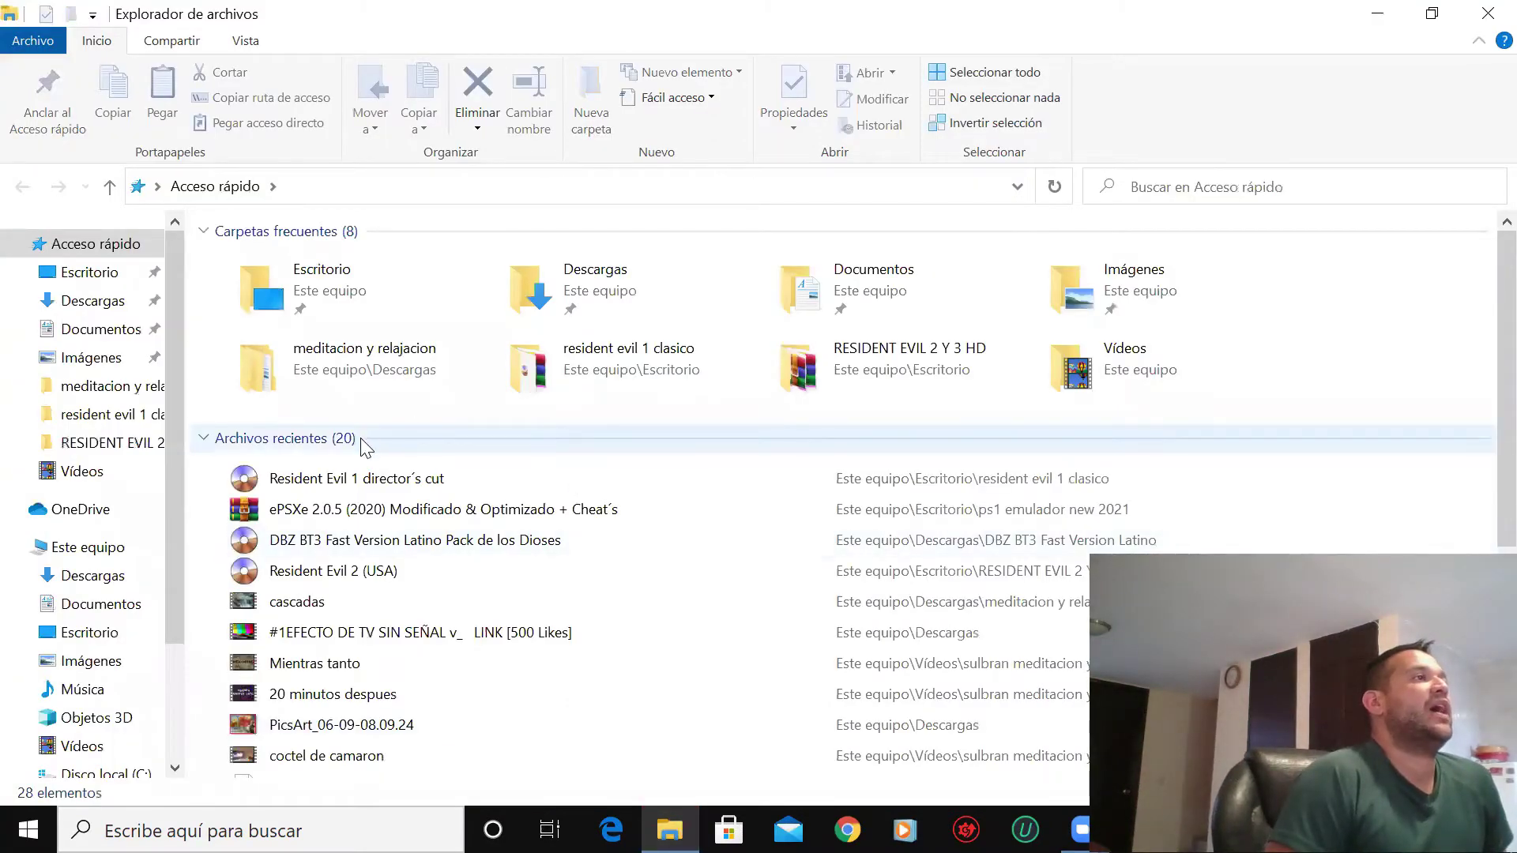
click(88, 556)
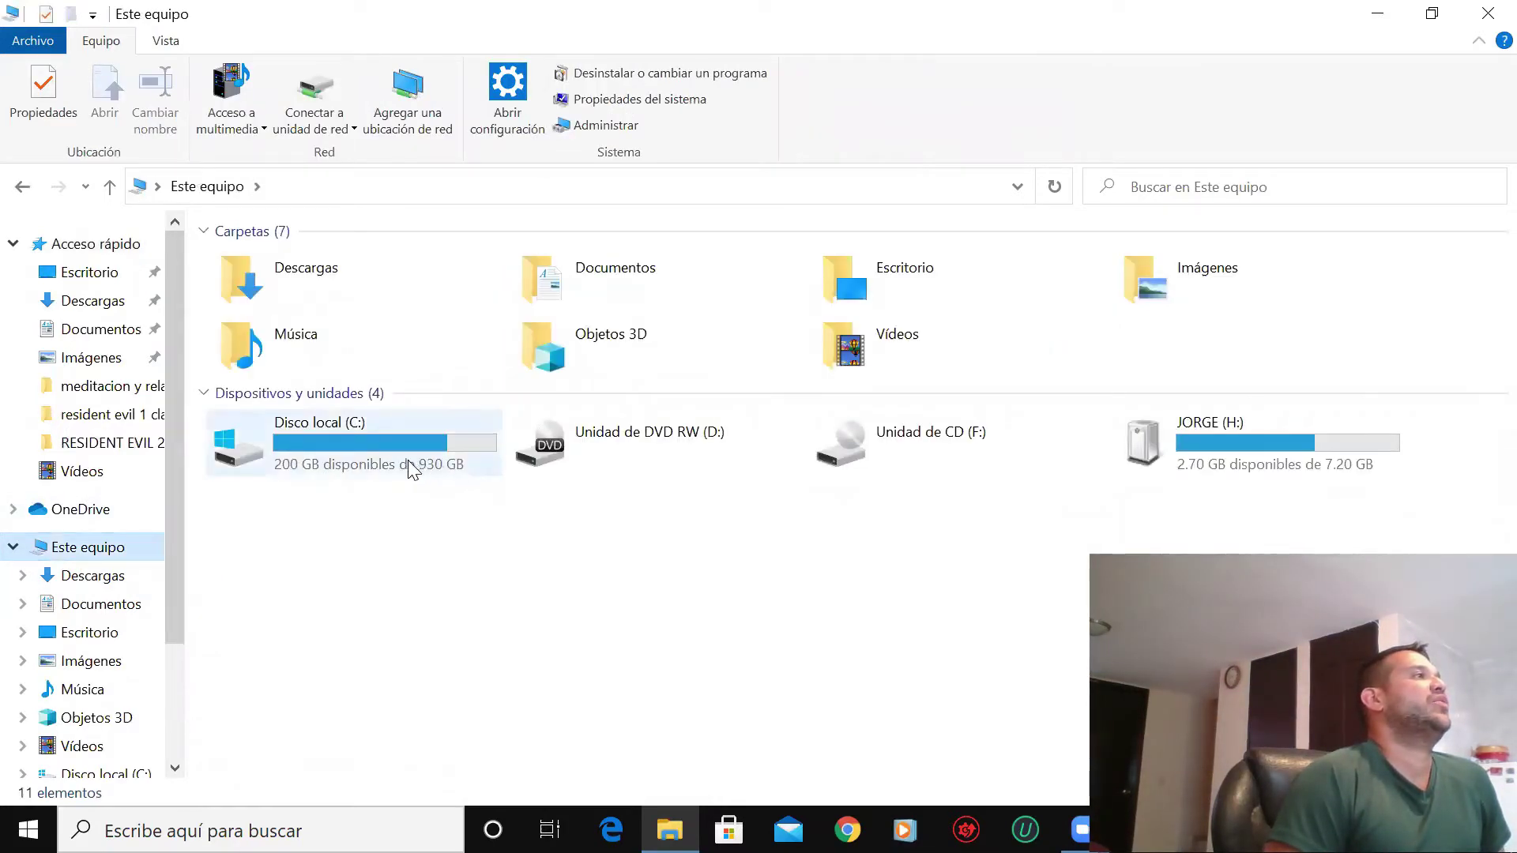
mouse_move(411, 466)
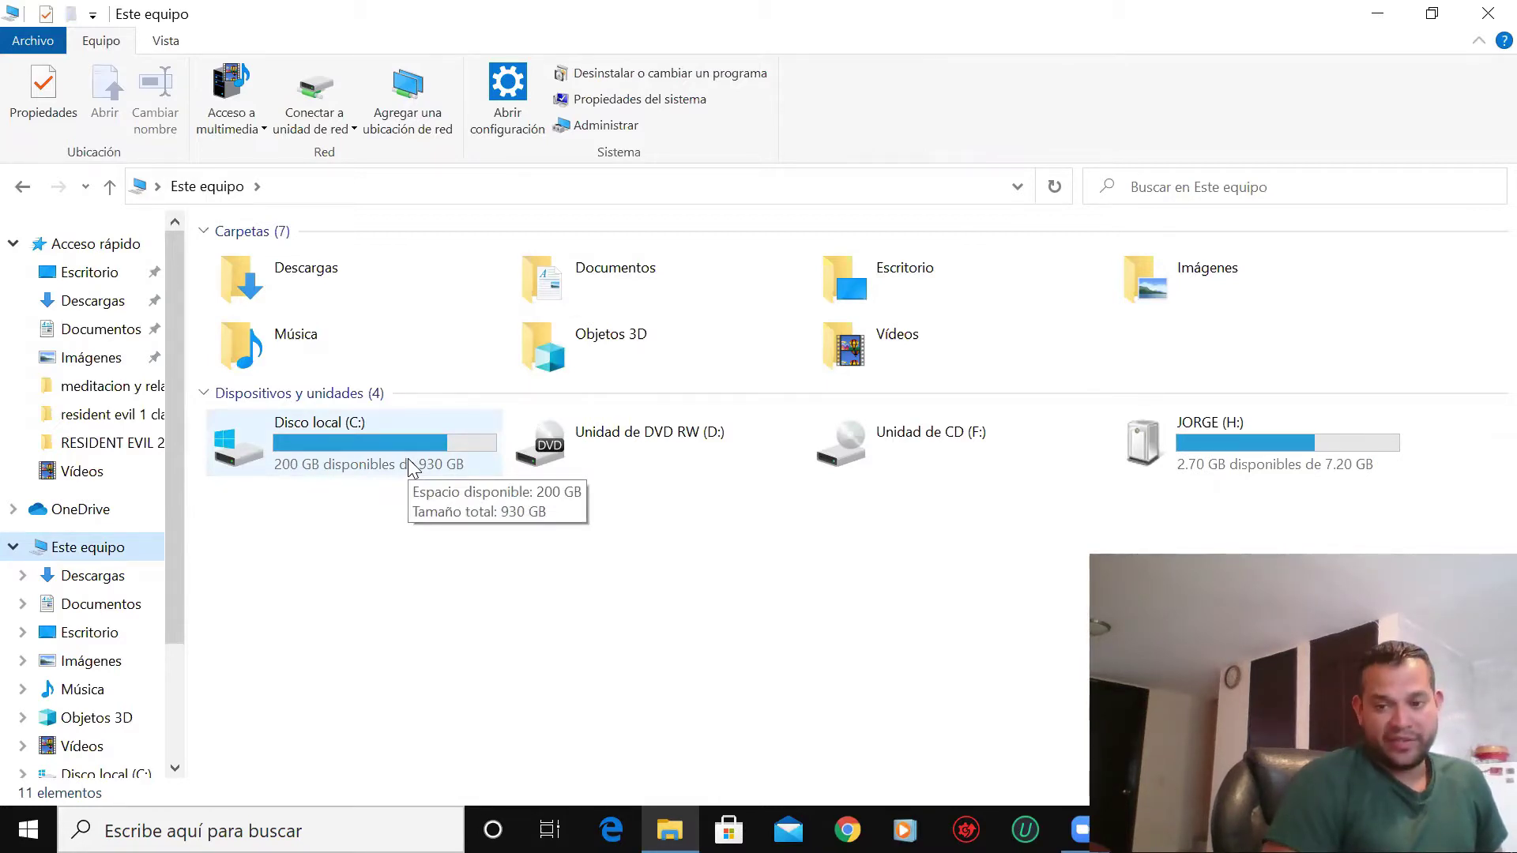
right_click(408, 459)
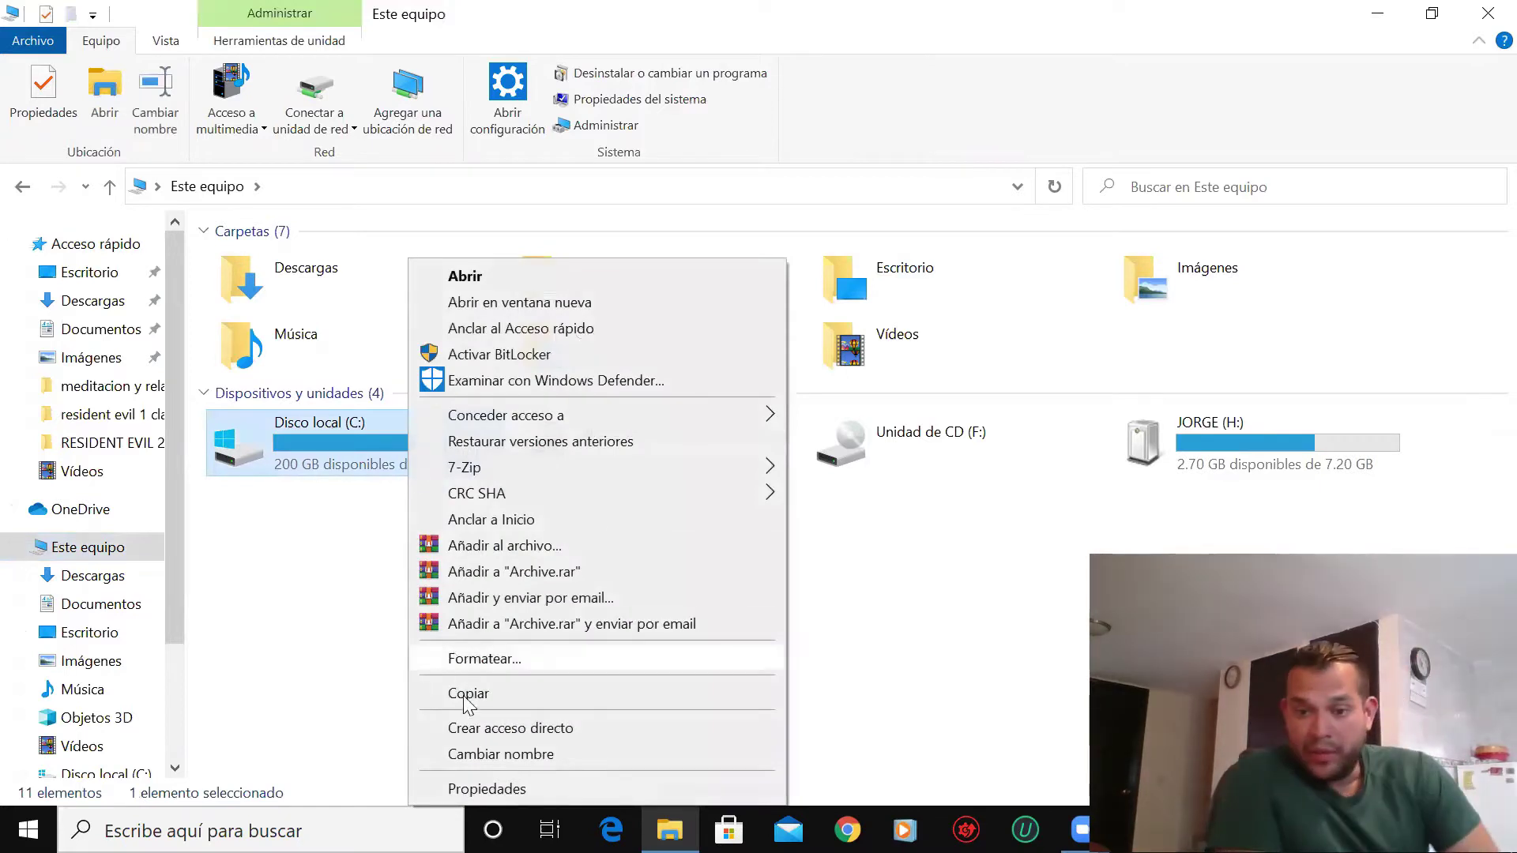
click(488, 787)
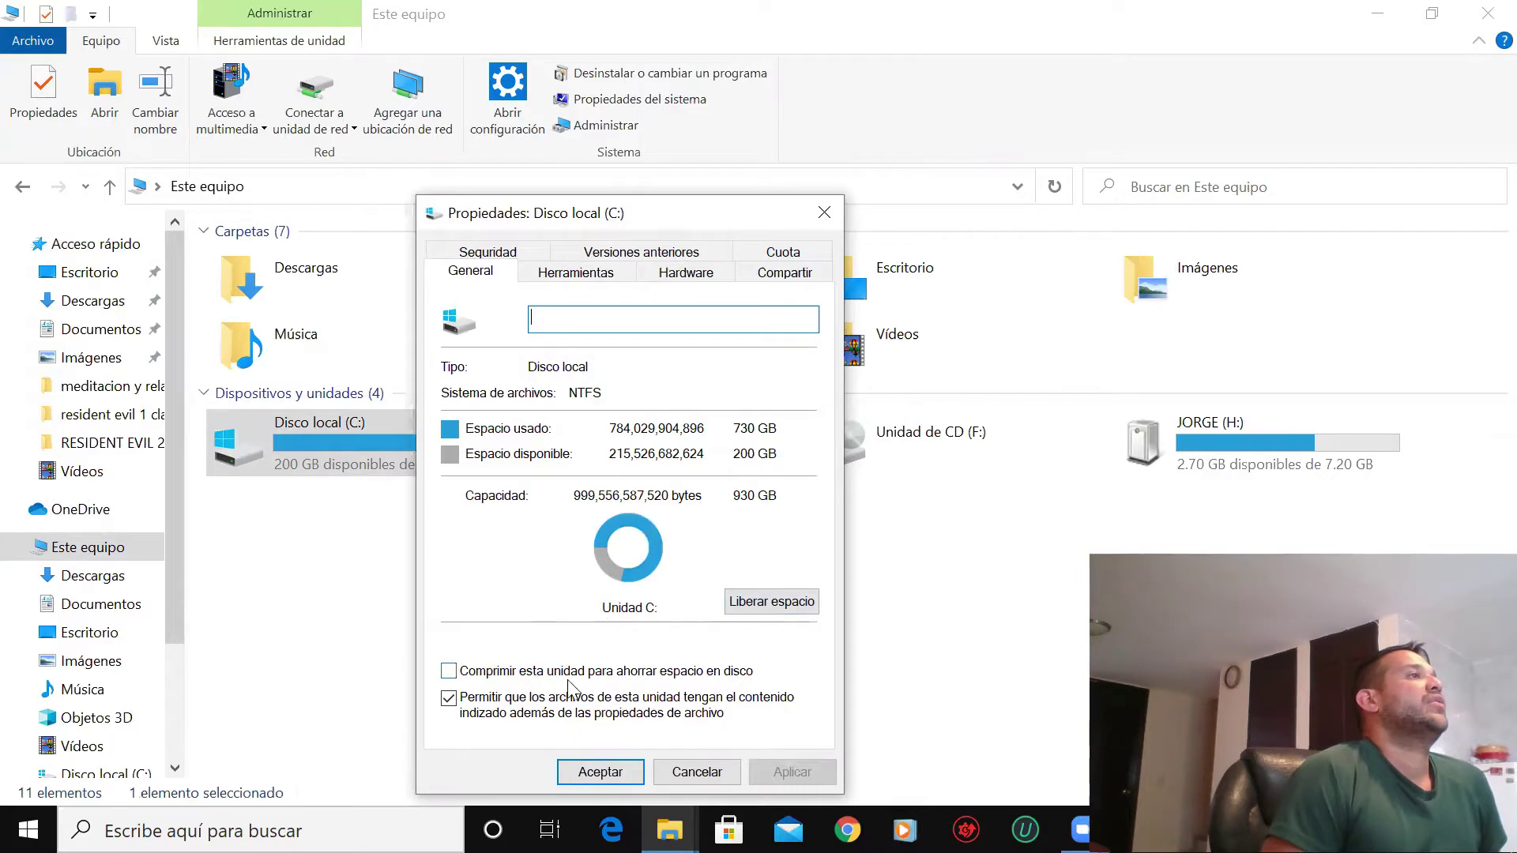
click(449, 672)
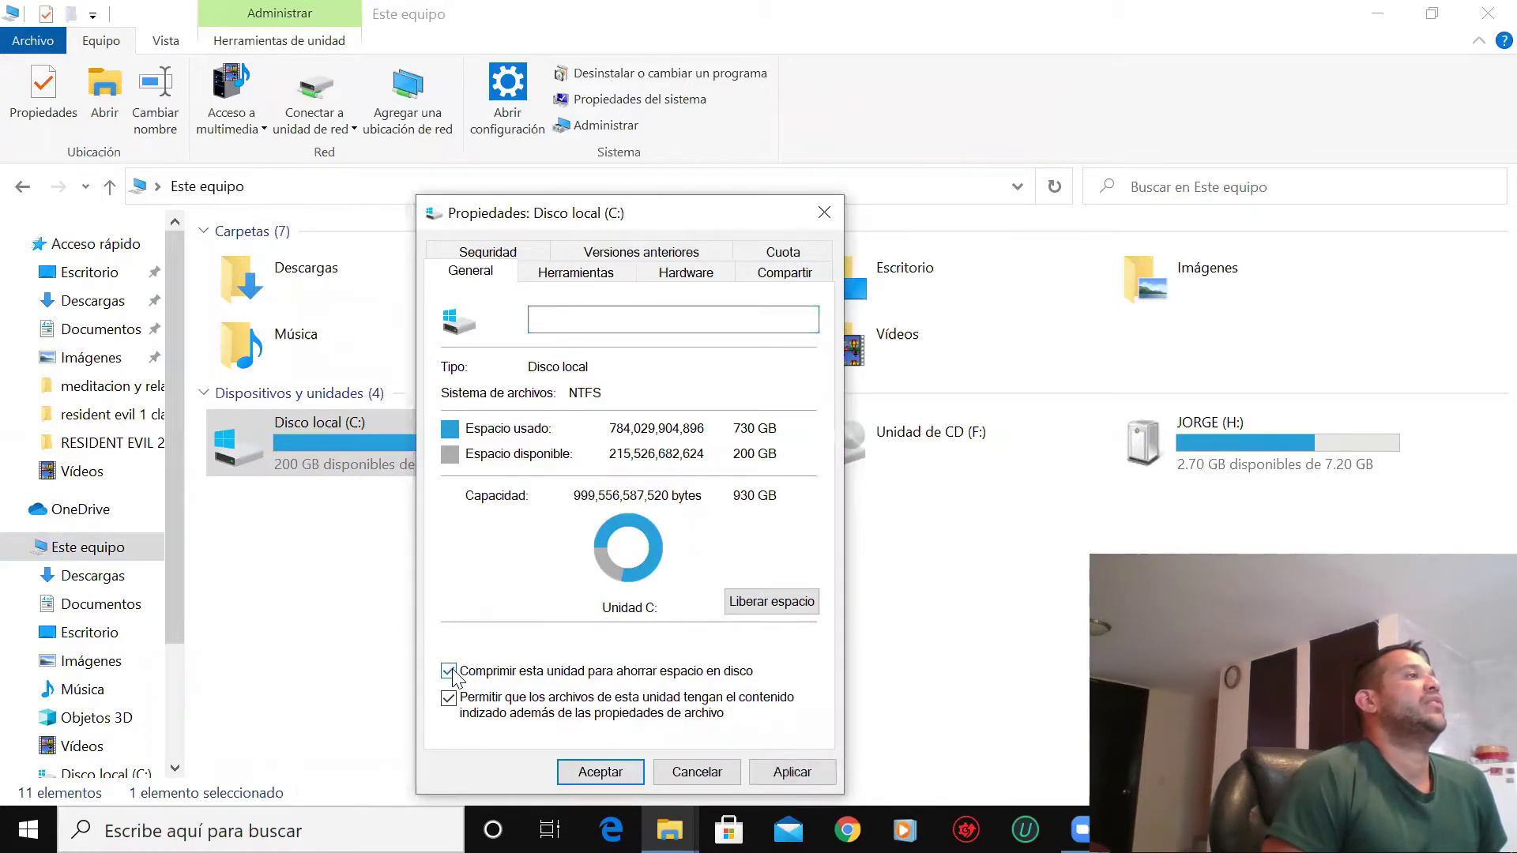
- Start Disk Cleanup for drive C:, mark all listed file categories, and extend the cleanup to system files
click(779, 606)
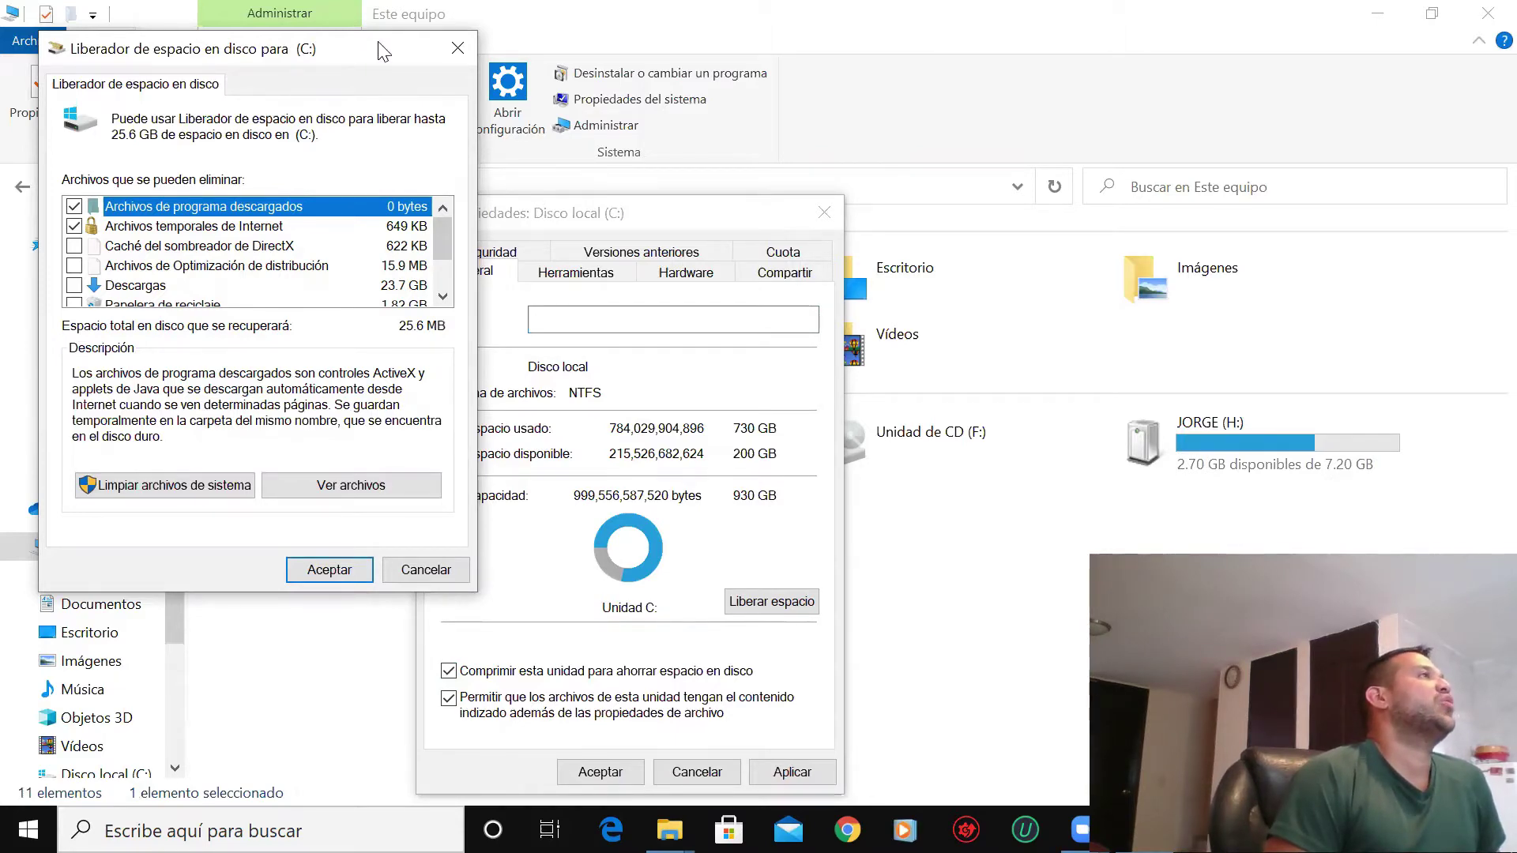
drag(384, 51, 1103, 193)
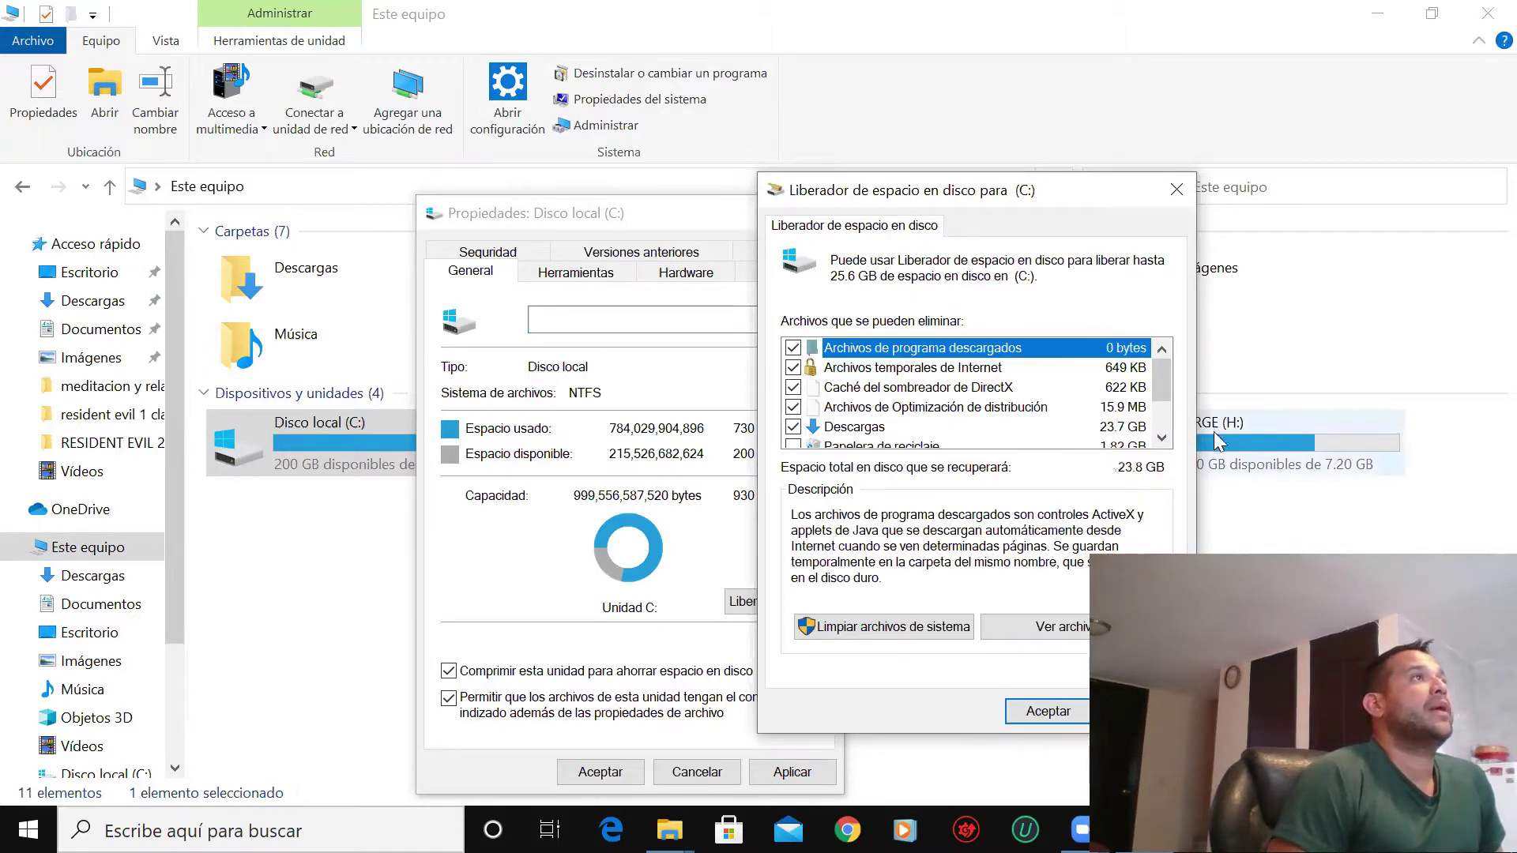
click(1162, 439)
click(1162, 439)
click(1162, 439)
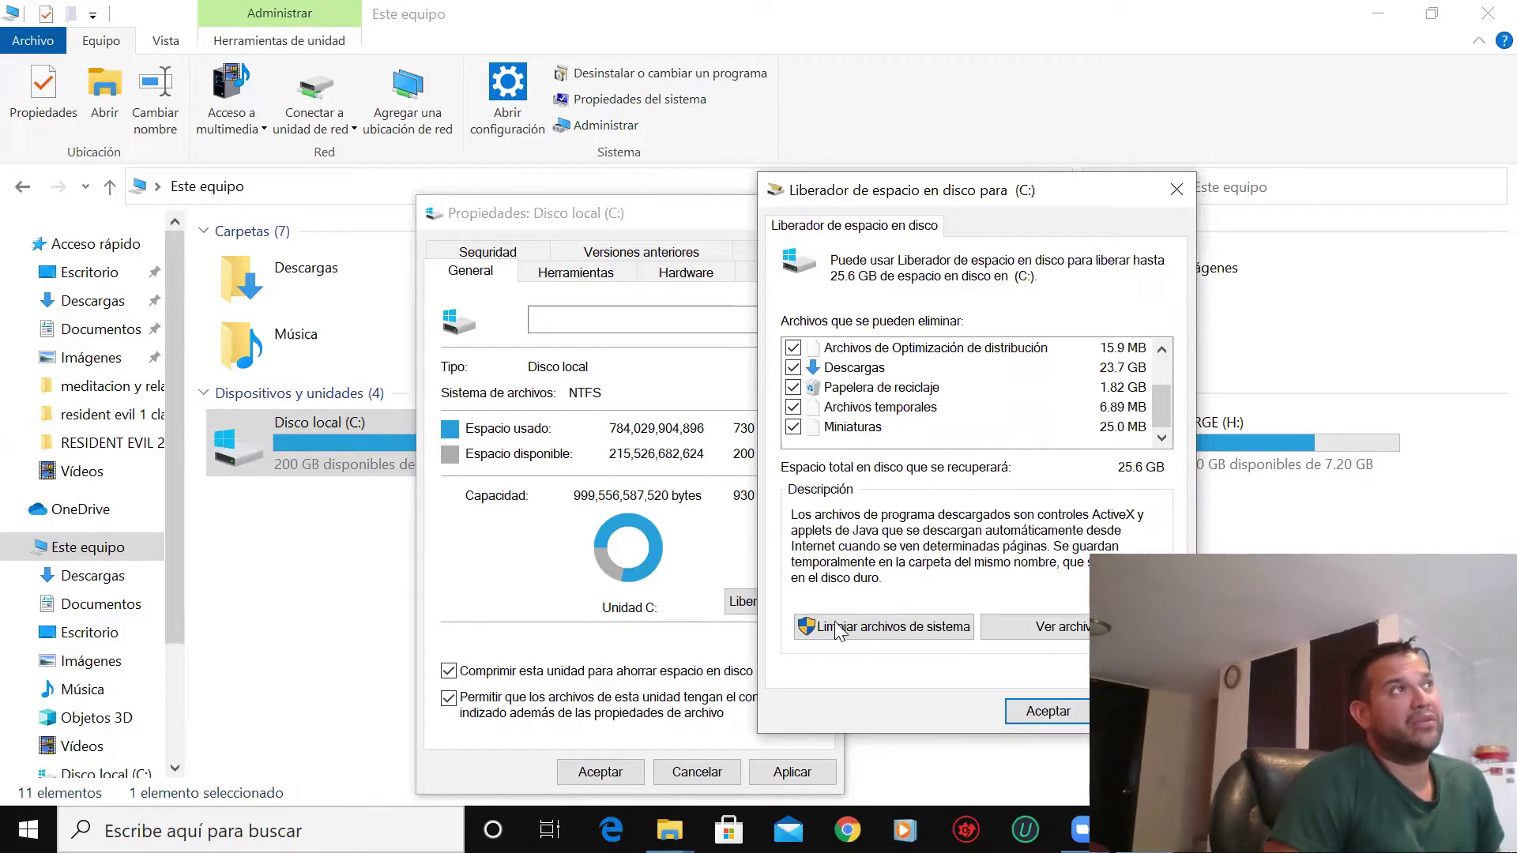
click(900, 628)
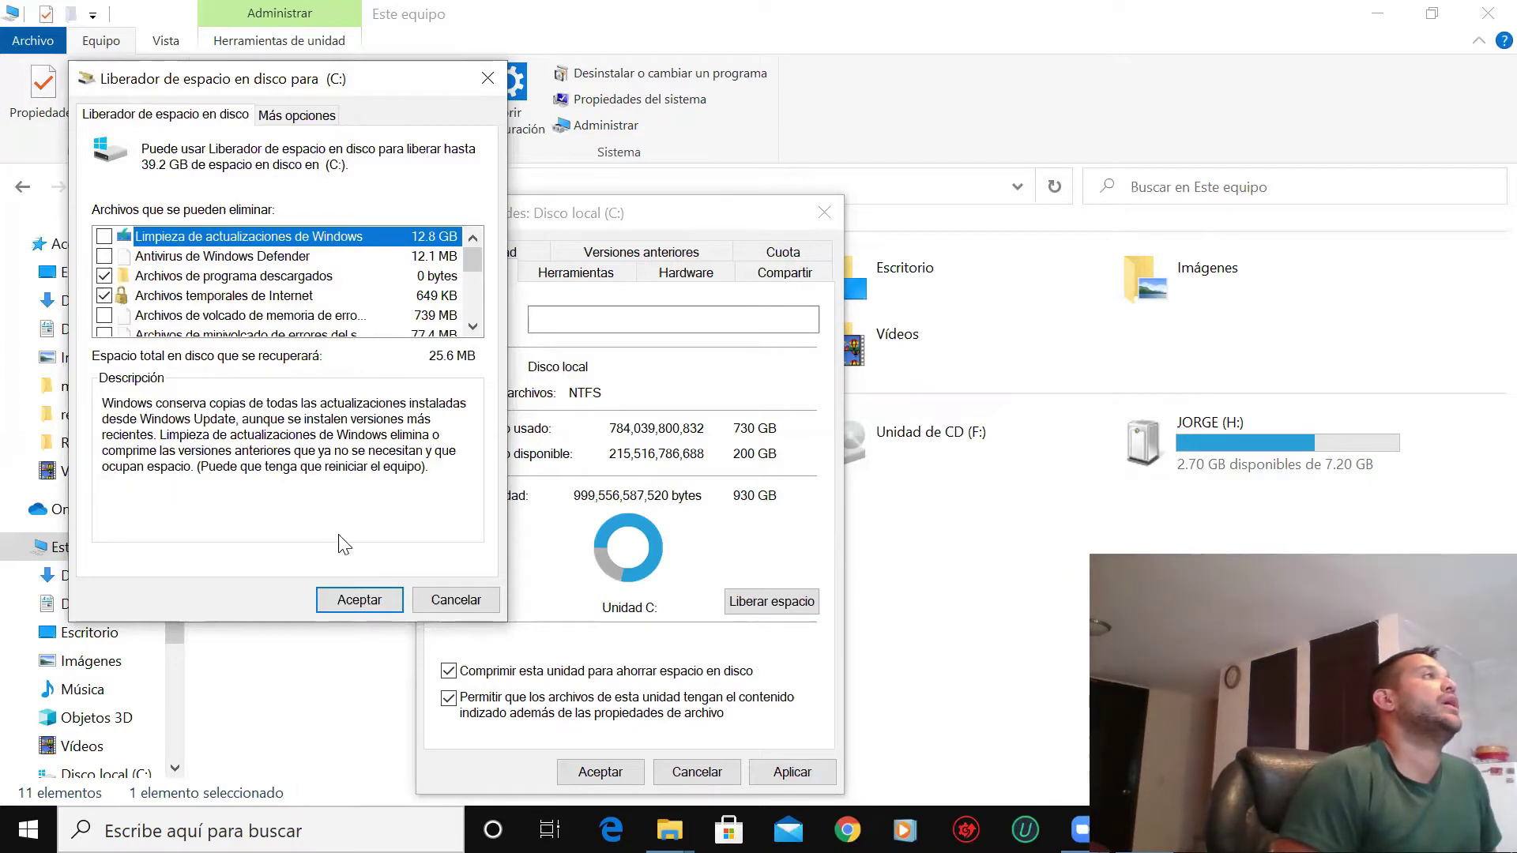
- Cancel the deletion prompt and mark the cleanup categories from Limpieza de actualizaciones de Windows down through Descargas
click(353, 598)
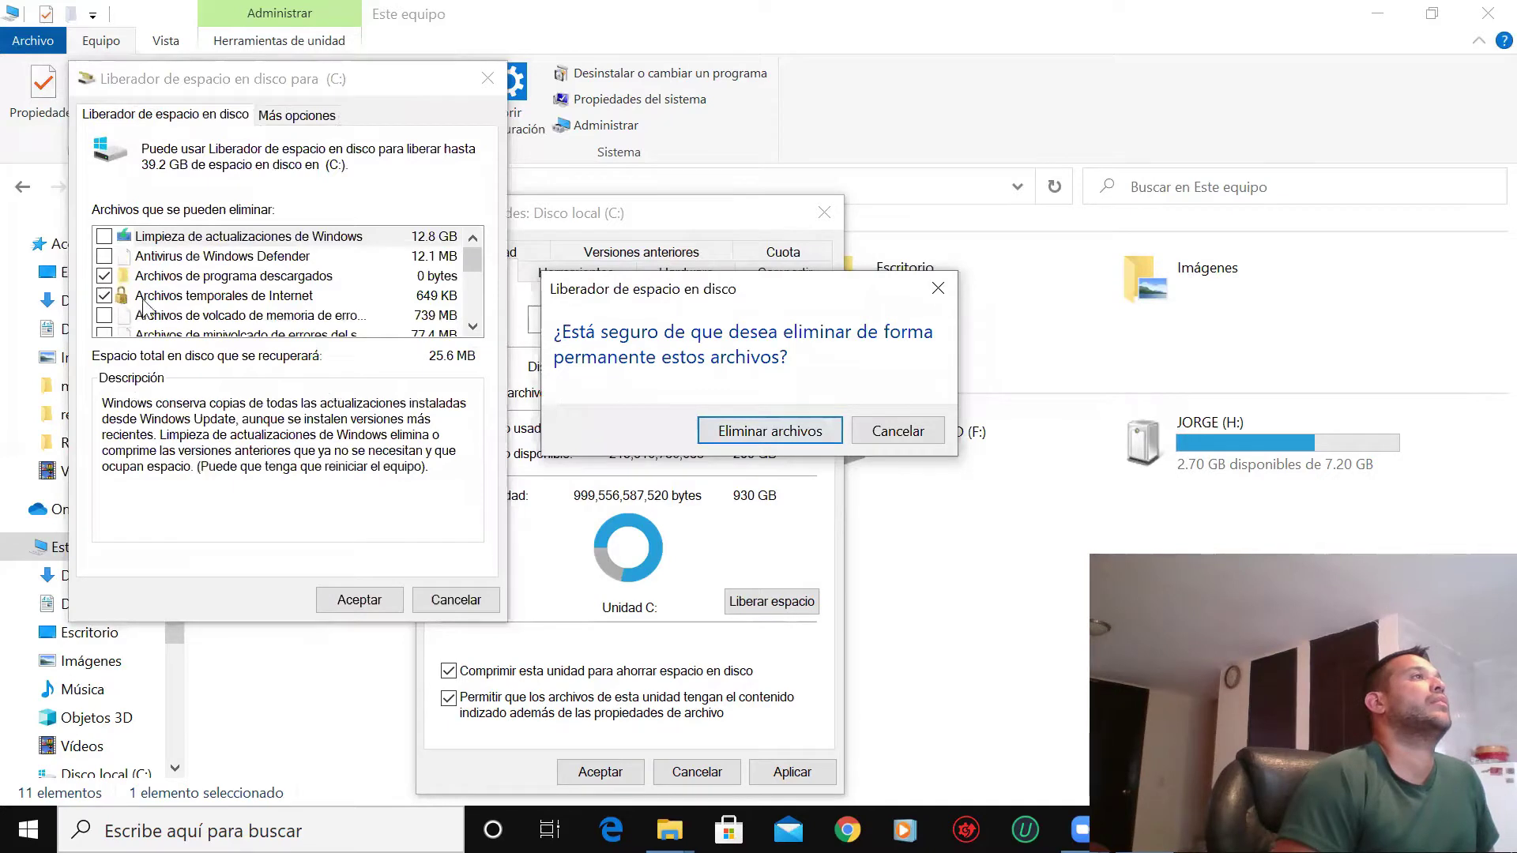
click(904, 438)
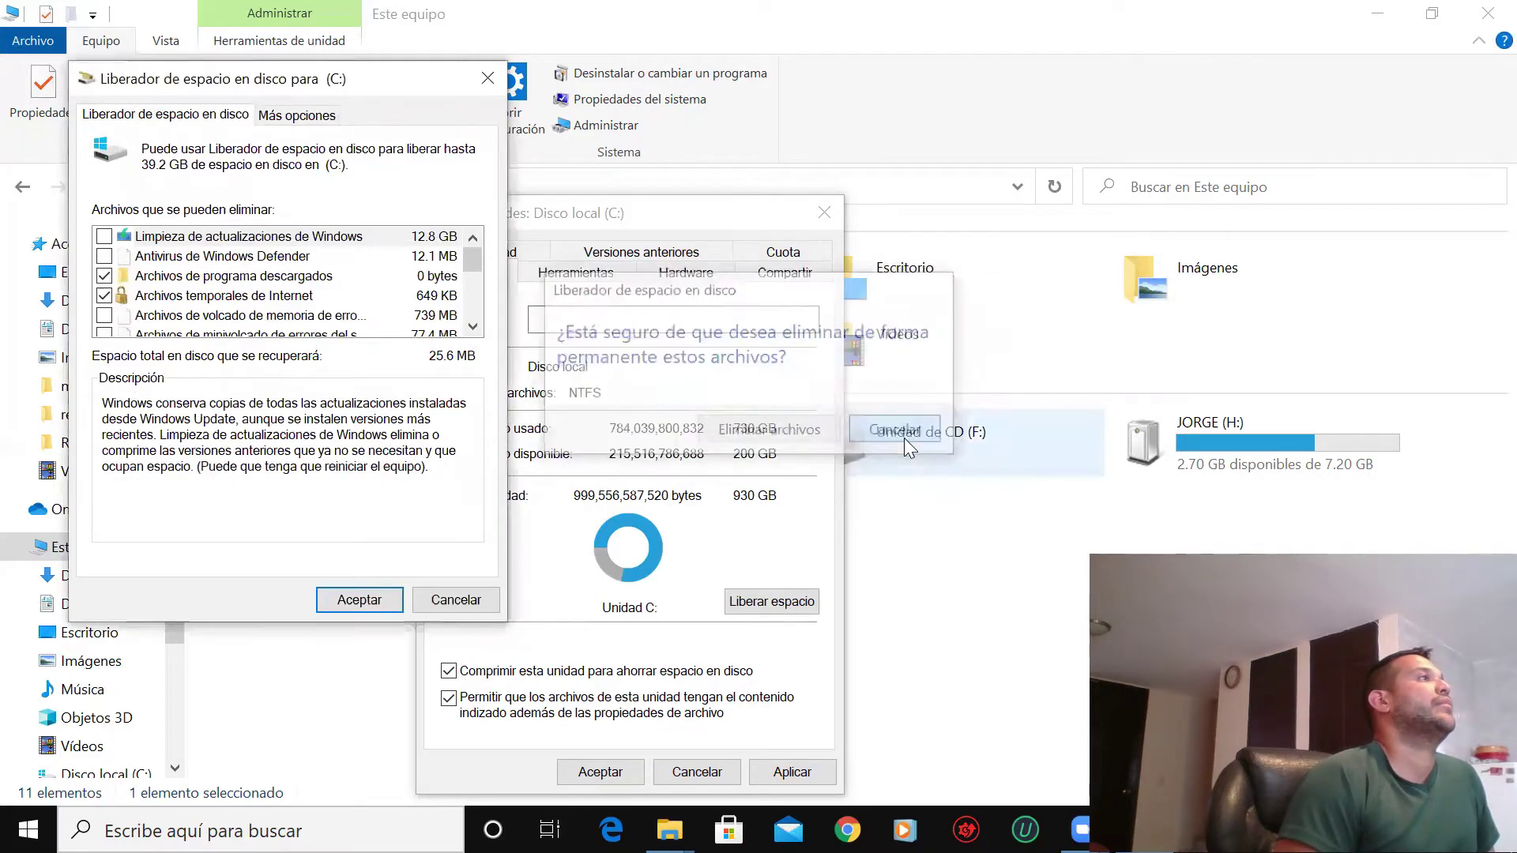
click(105, 237)
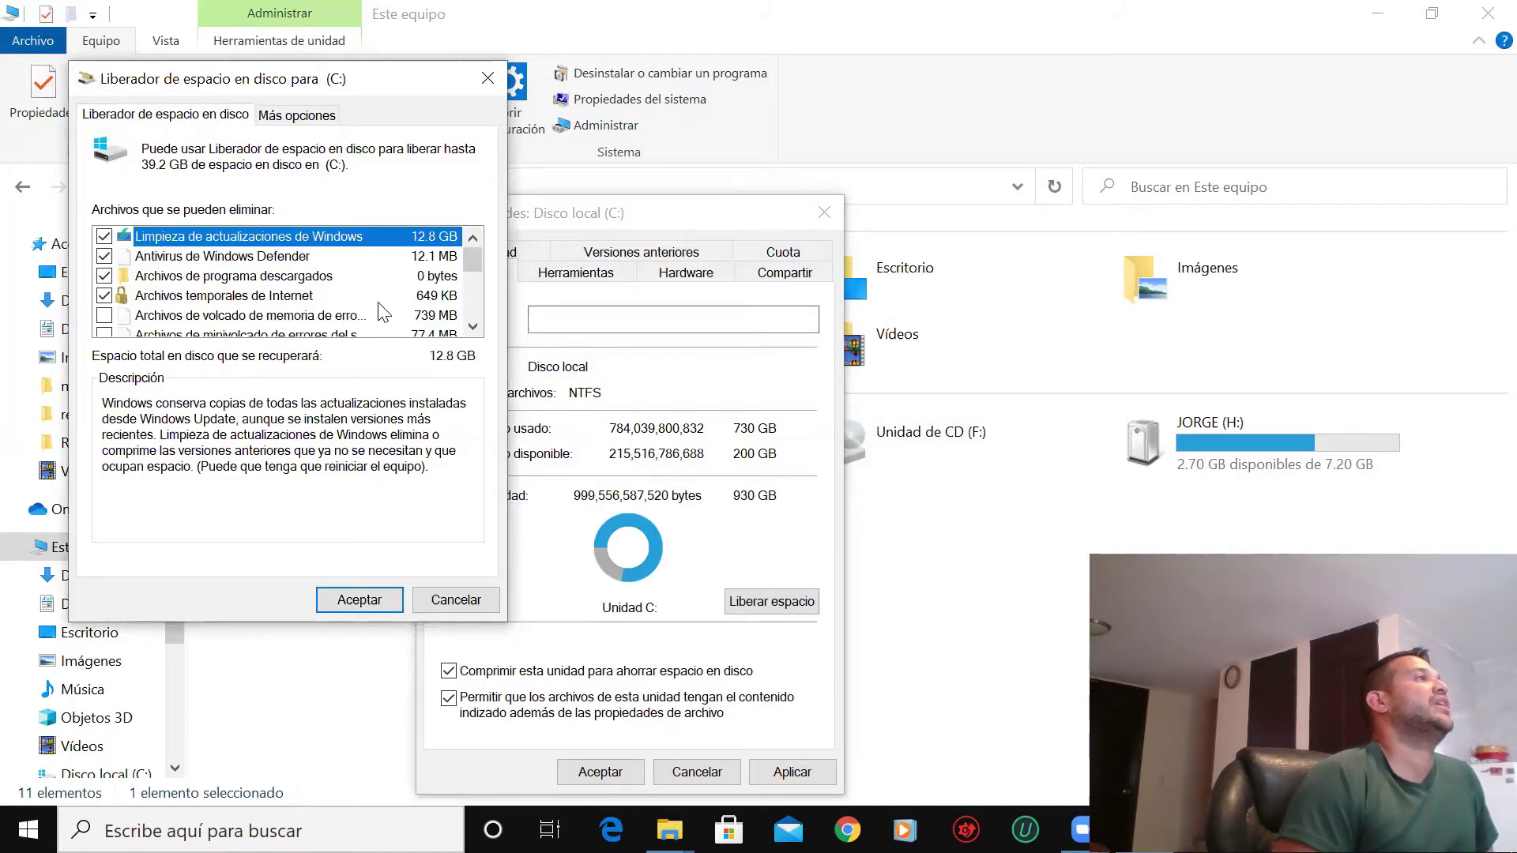
click(472, 327)
click(472, 328)
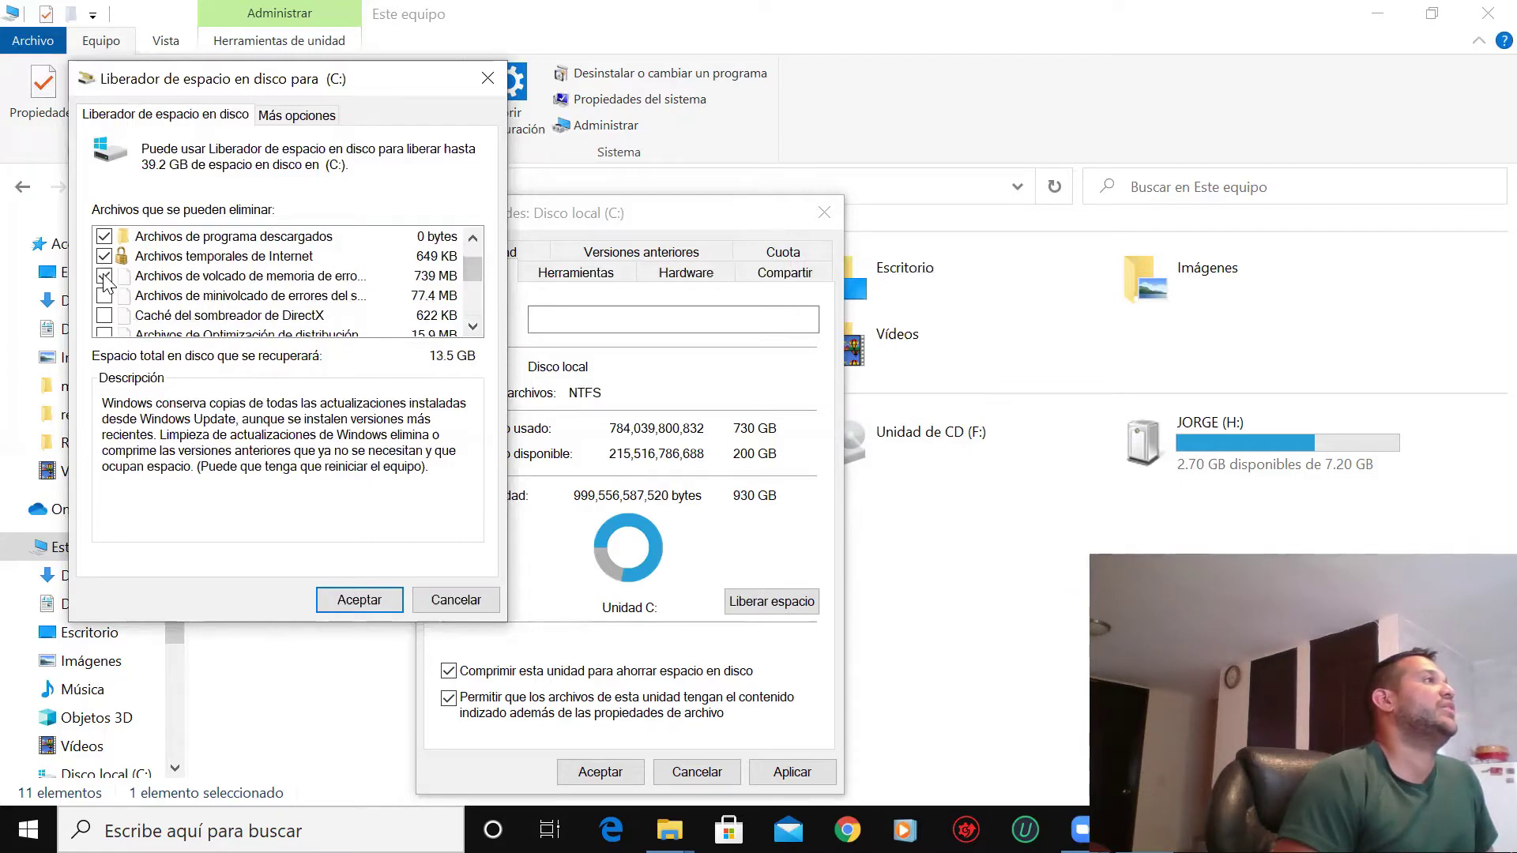
click(104, 316)
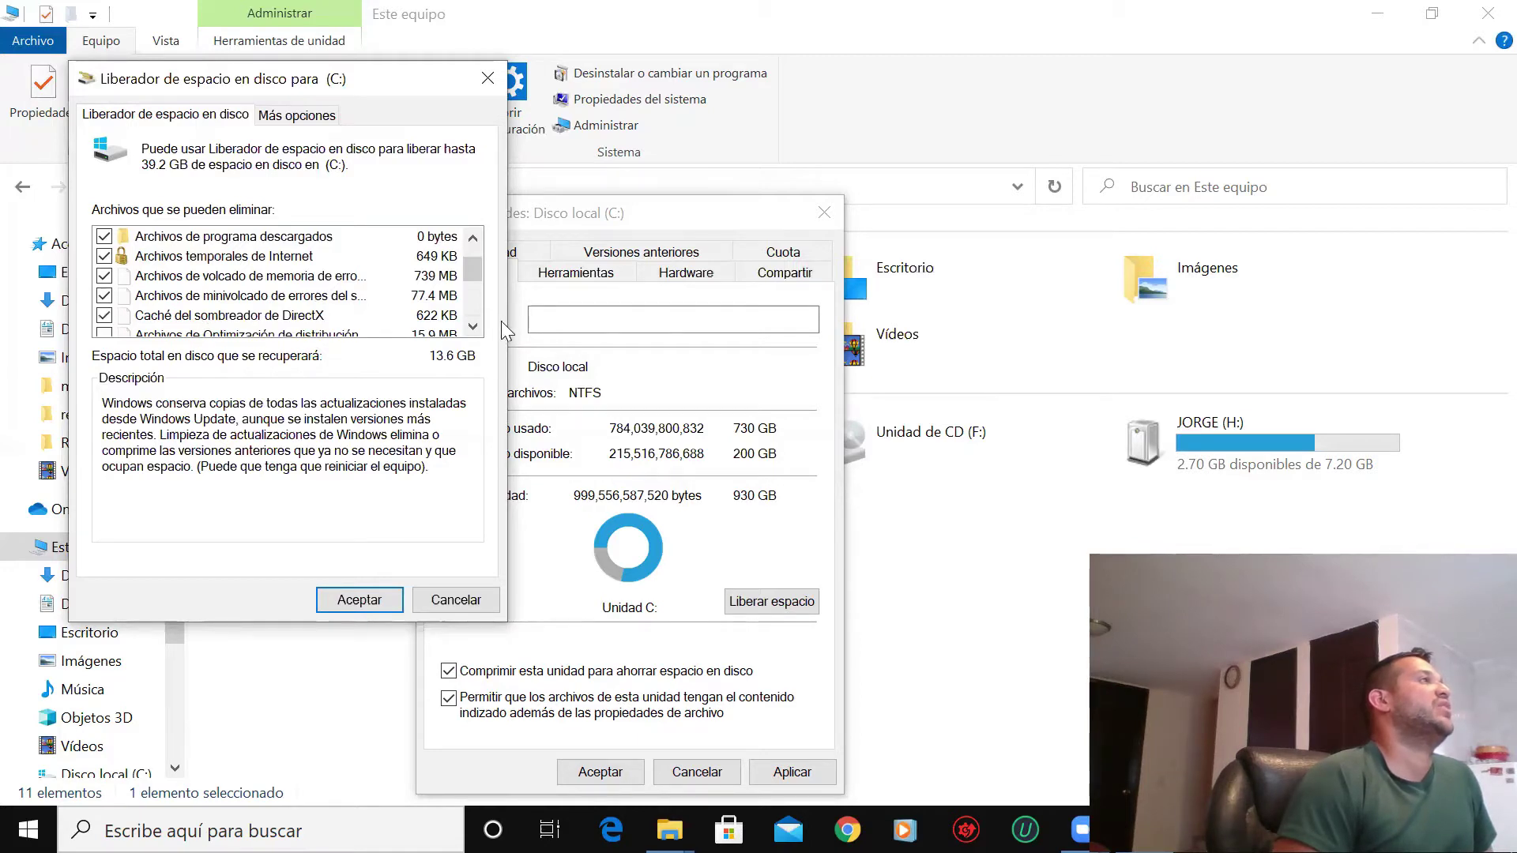
scroll(473, 332, down, 1)
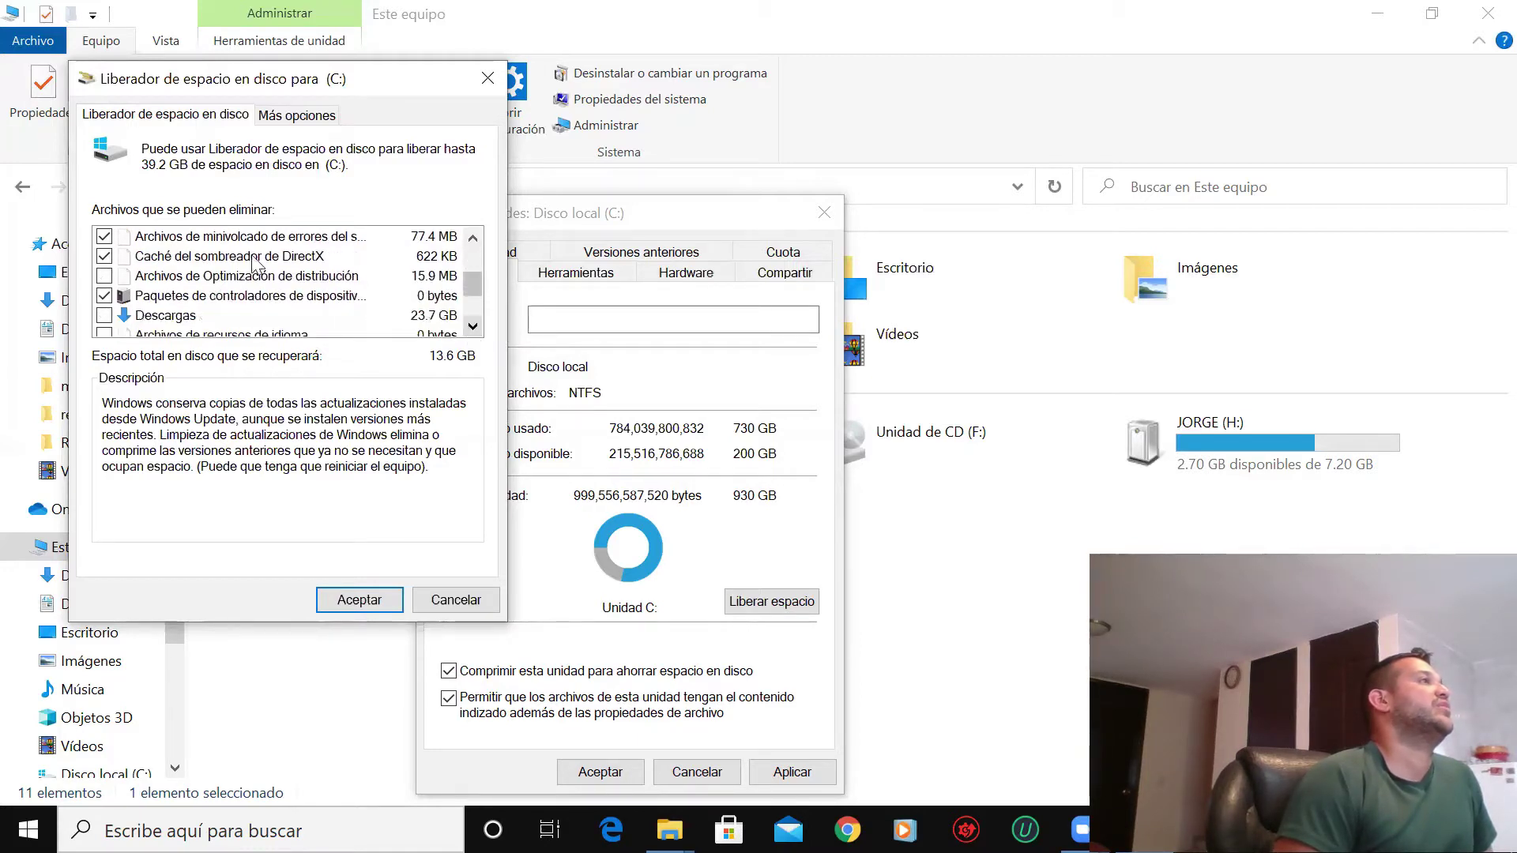
click(104, 276)
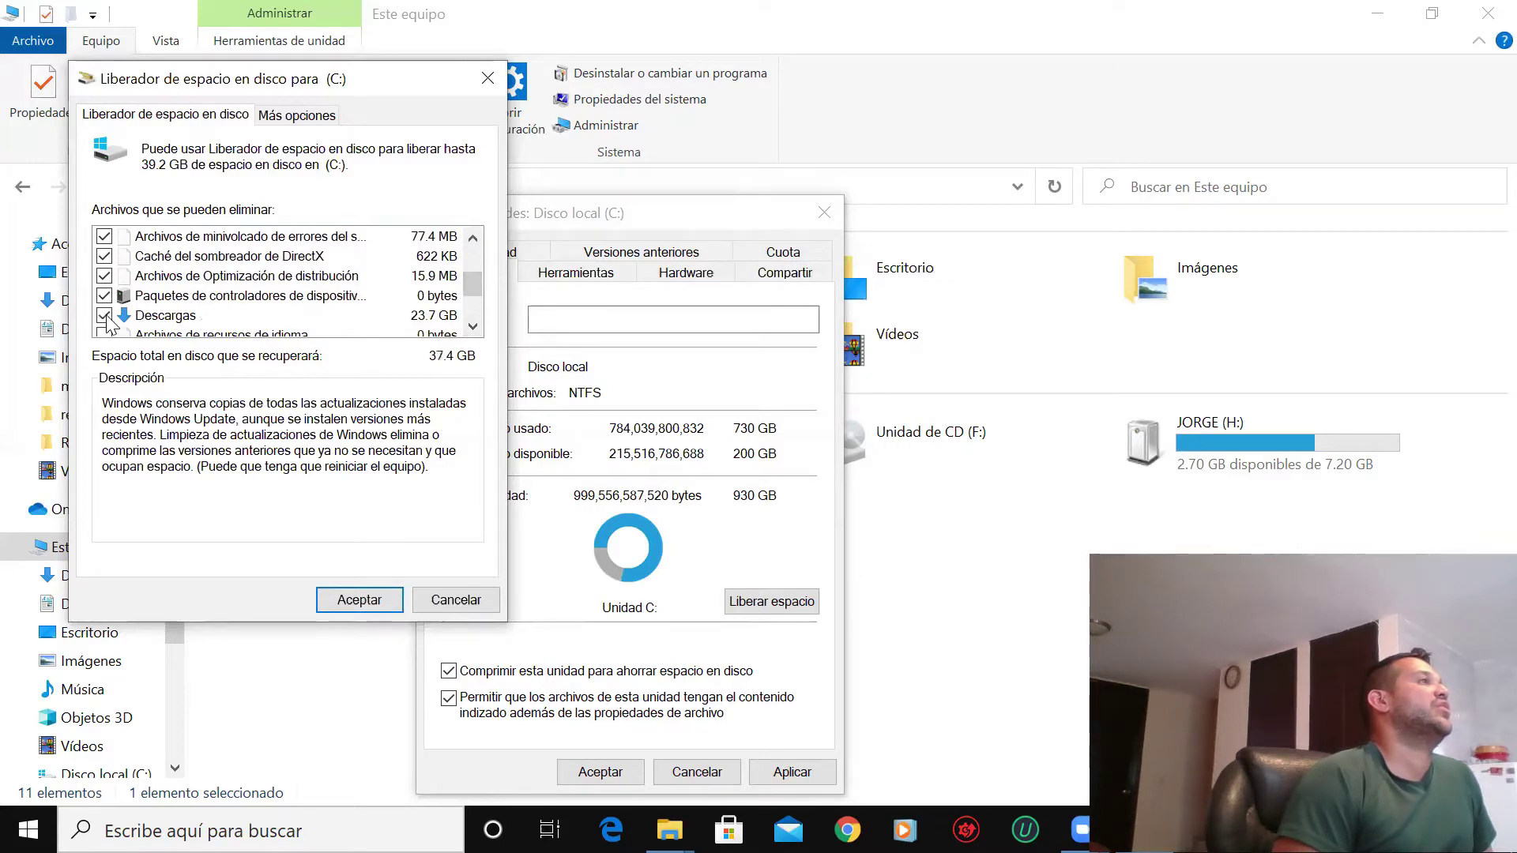
- Mark Archivos de recursos de idioma, Papelera de reciclaje and Archivos temporales, permanently delete all marked files, and accept the drive properties
click(472, 327)
click(473, 327)
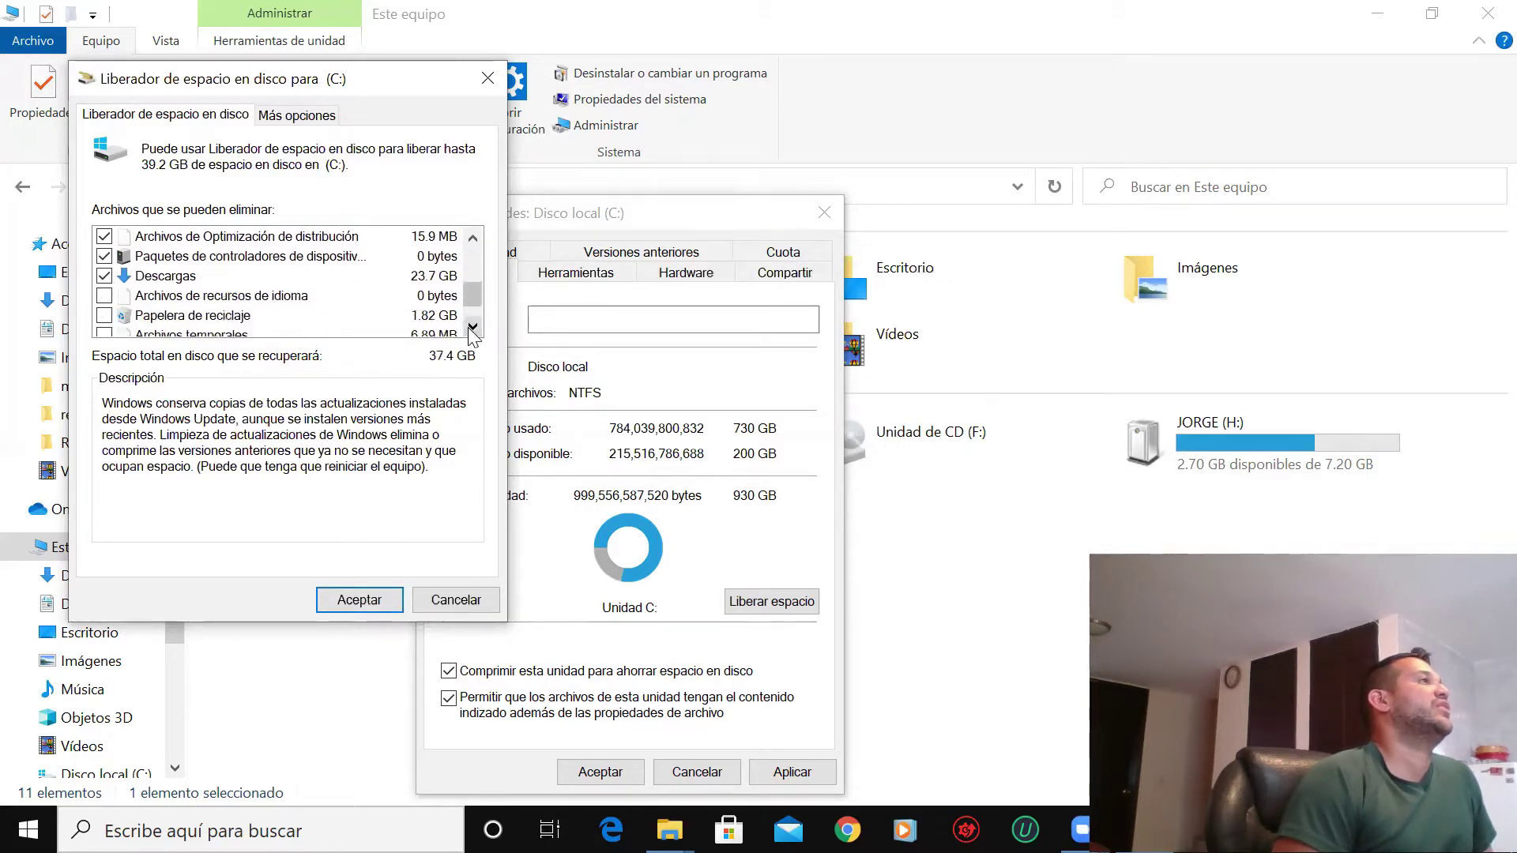
click(473, 327)
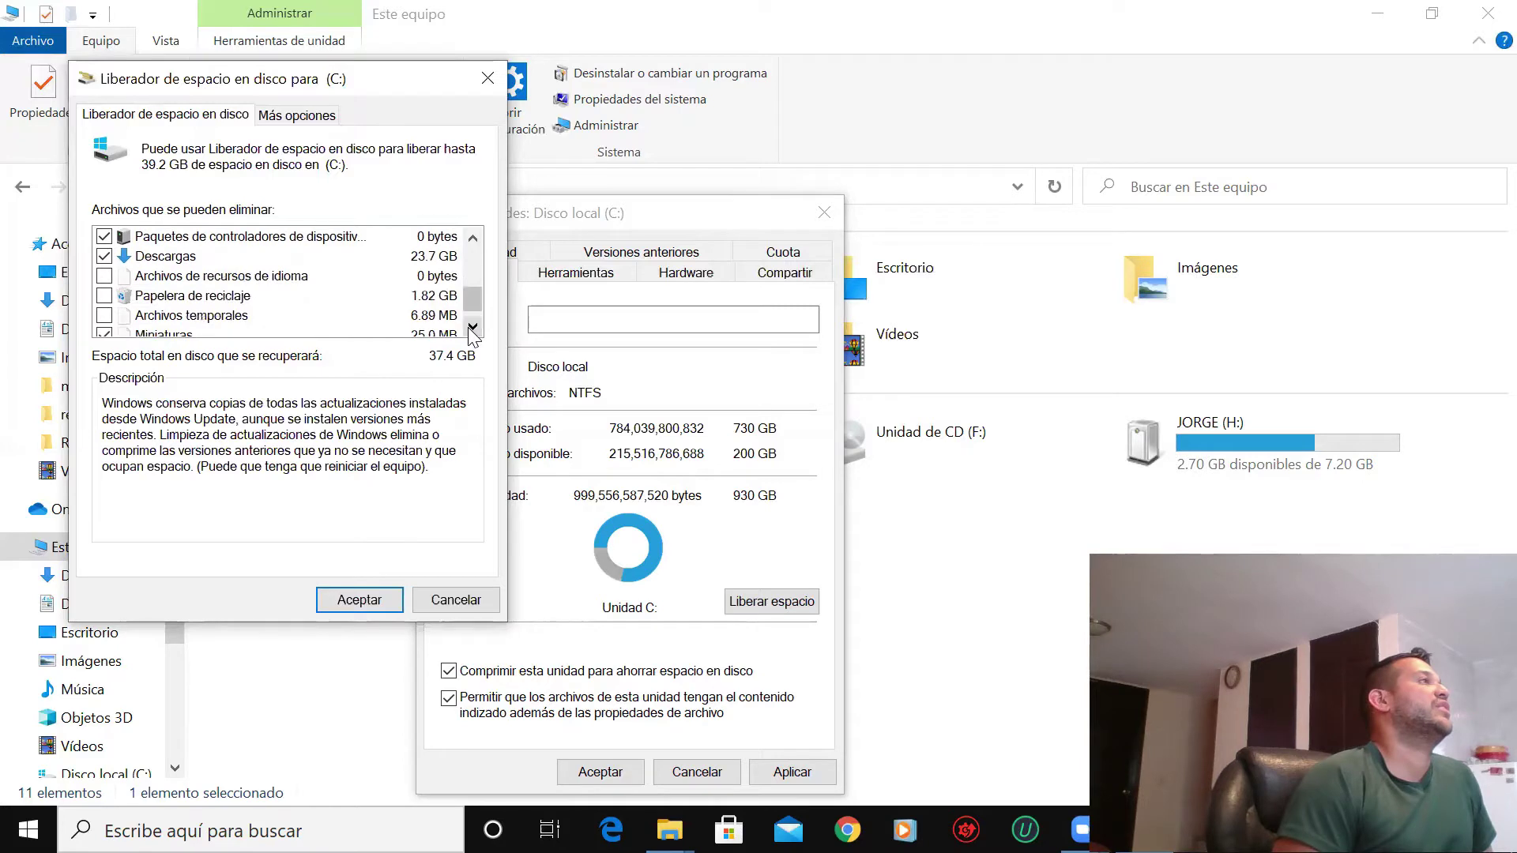
click(111, 278)
click(108, 297)
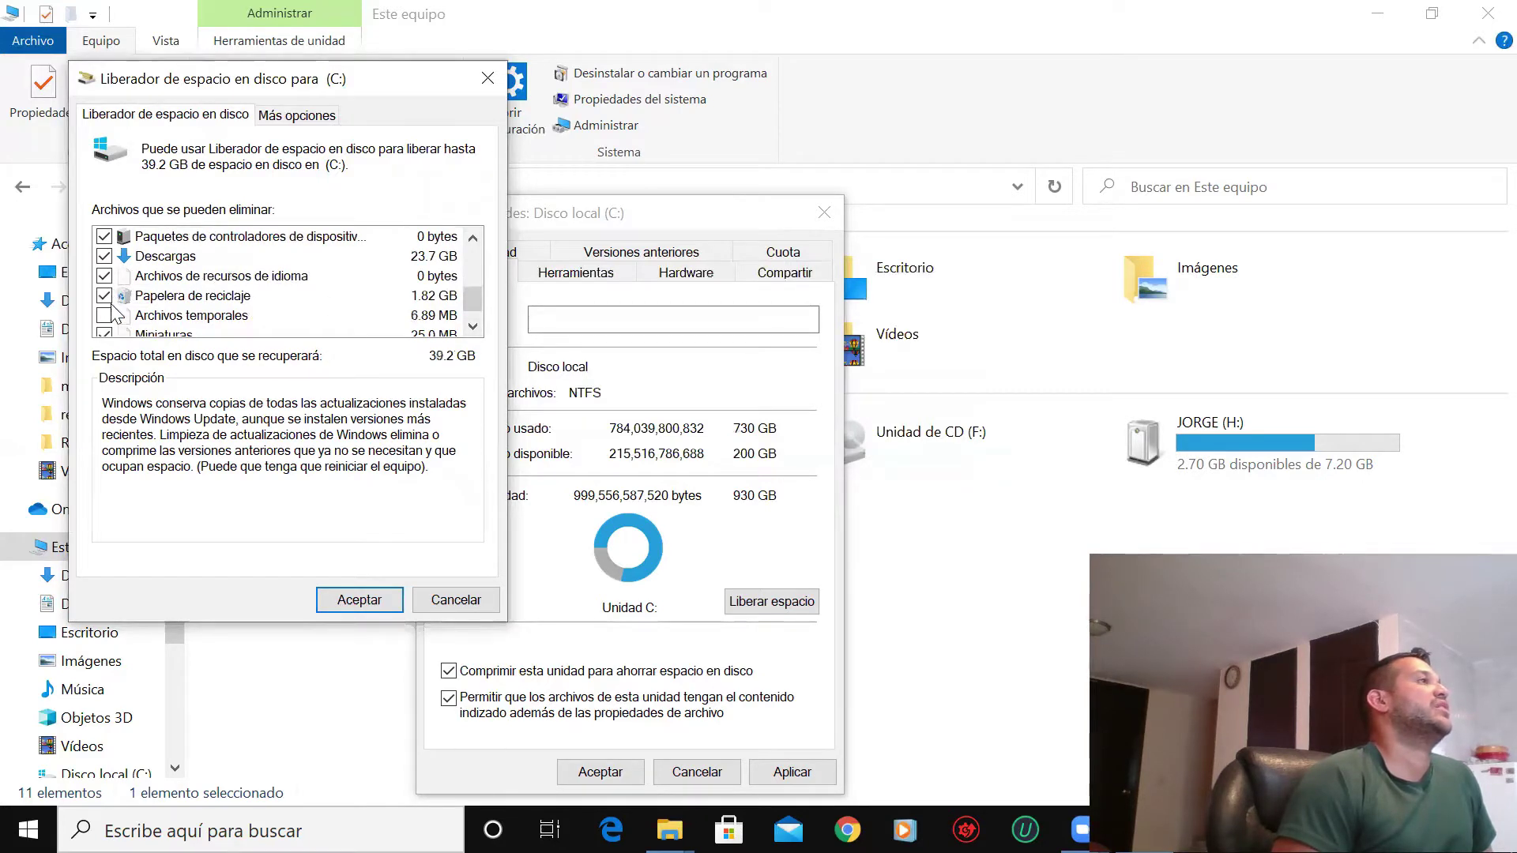
click(105, 316)
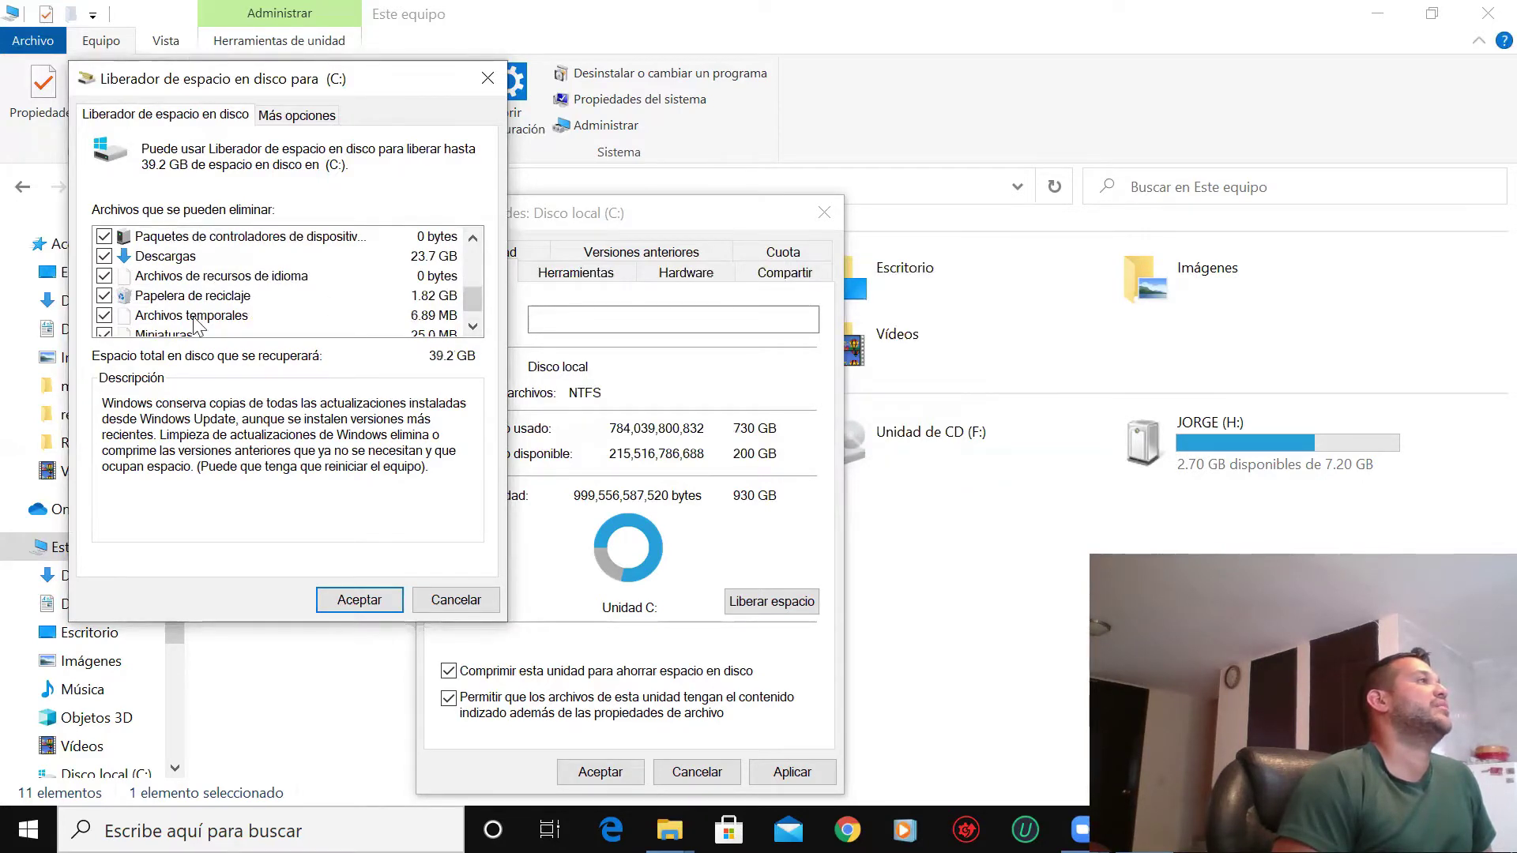
click(474, 327)
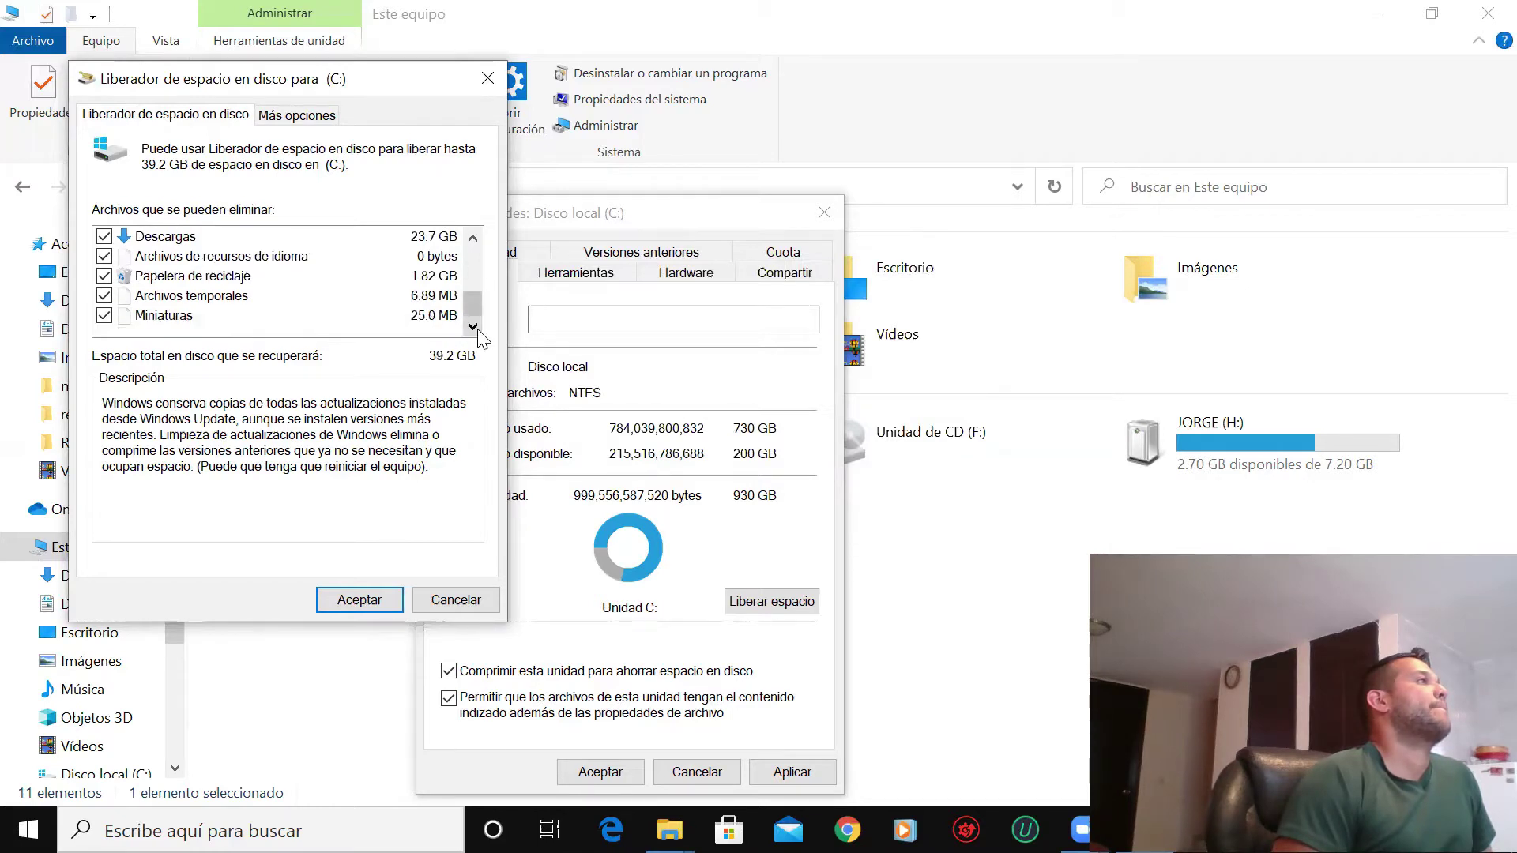
click(359, 602)
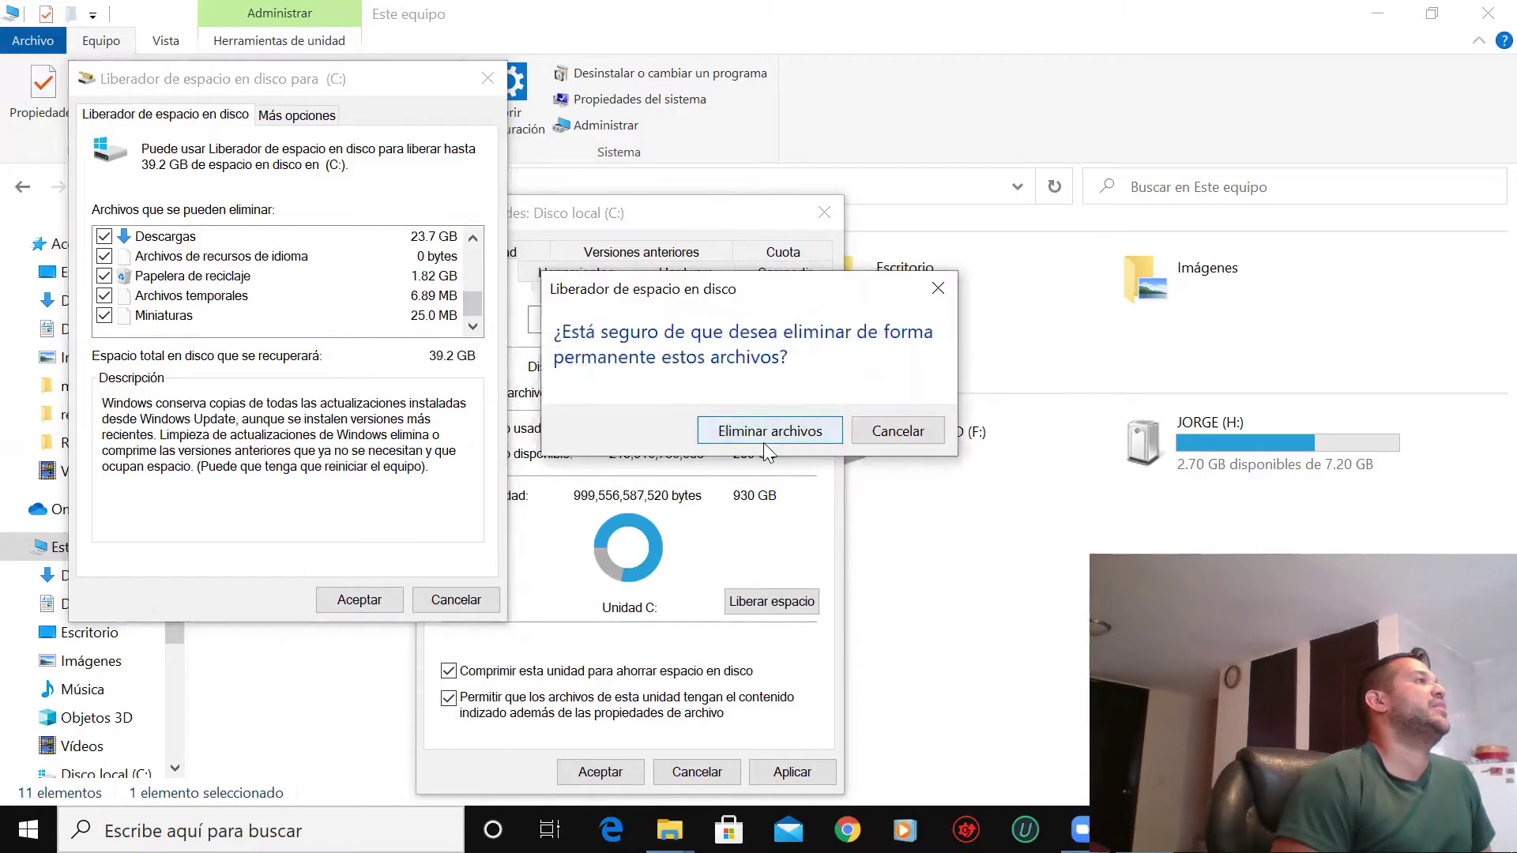
click(763, 433)
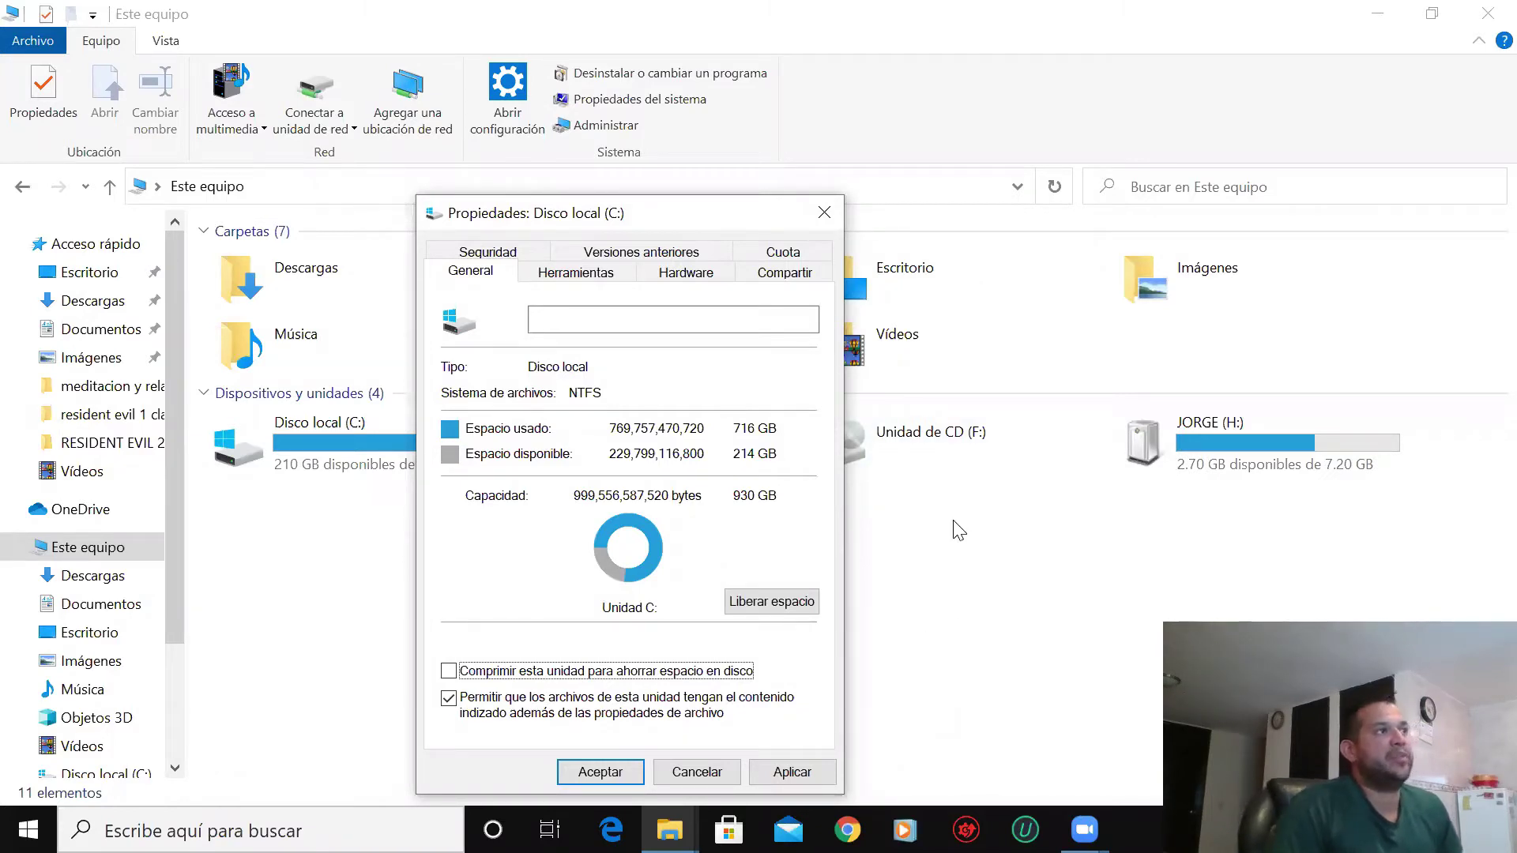
click(598, 775)
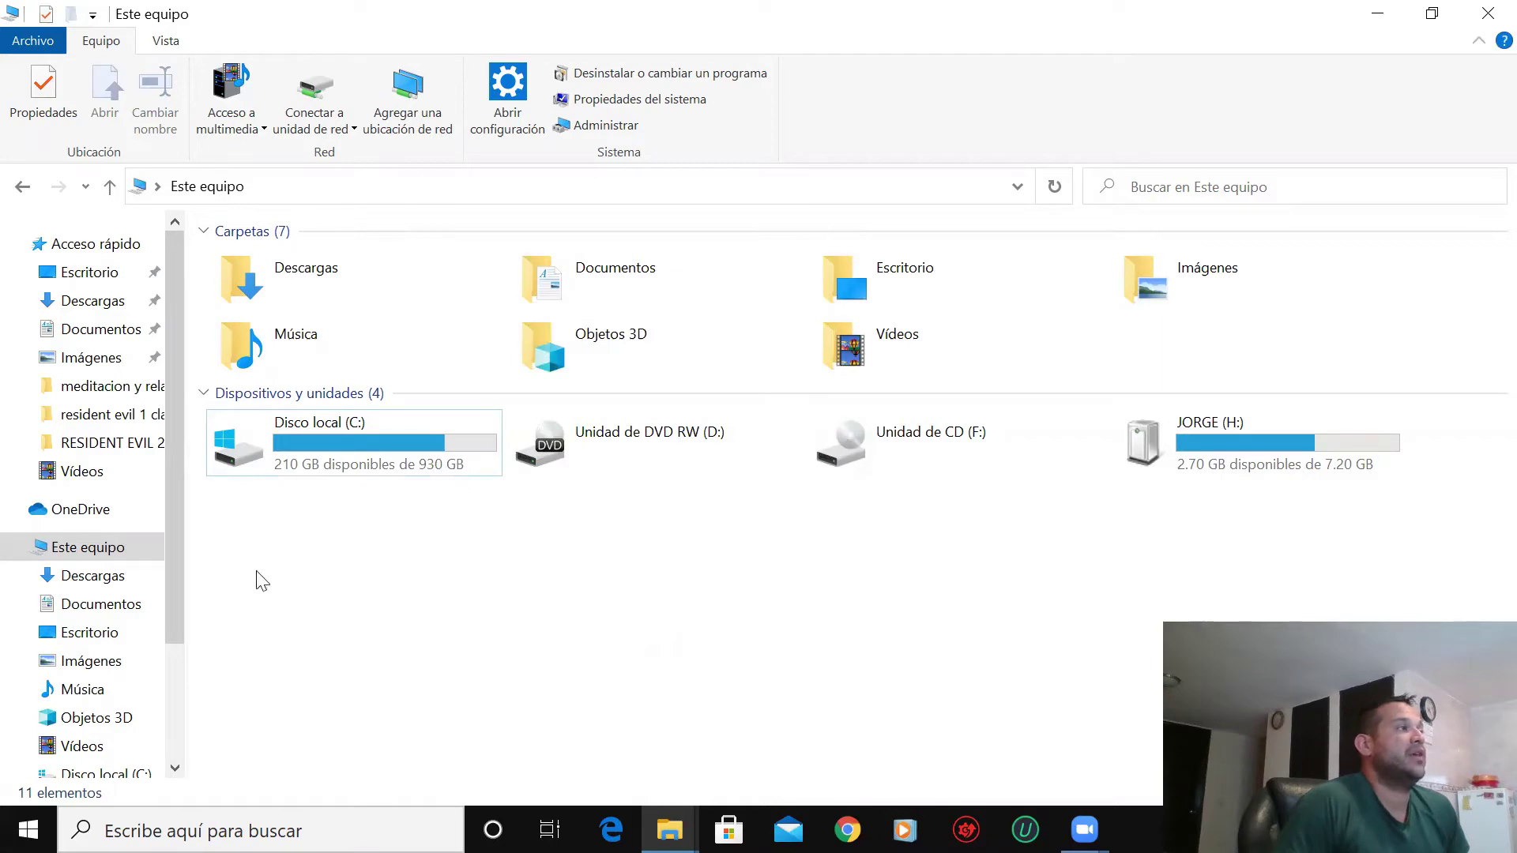
- Open the advanced system settings through the properties of Este equipo, with the system information window maximized
right_click(119, 556)
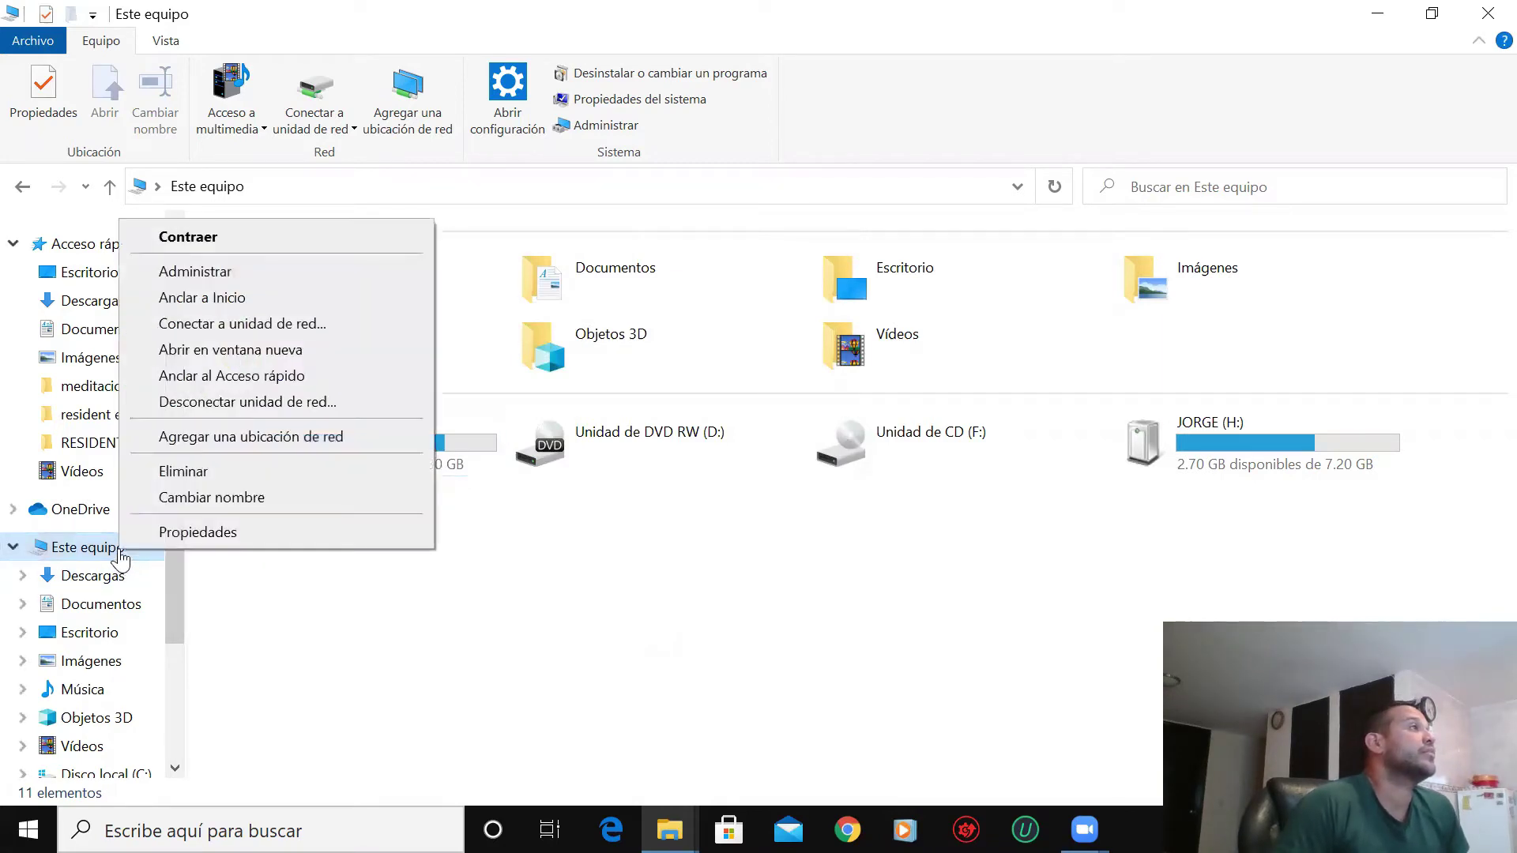
click(242, 534)
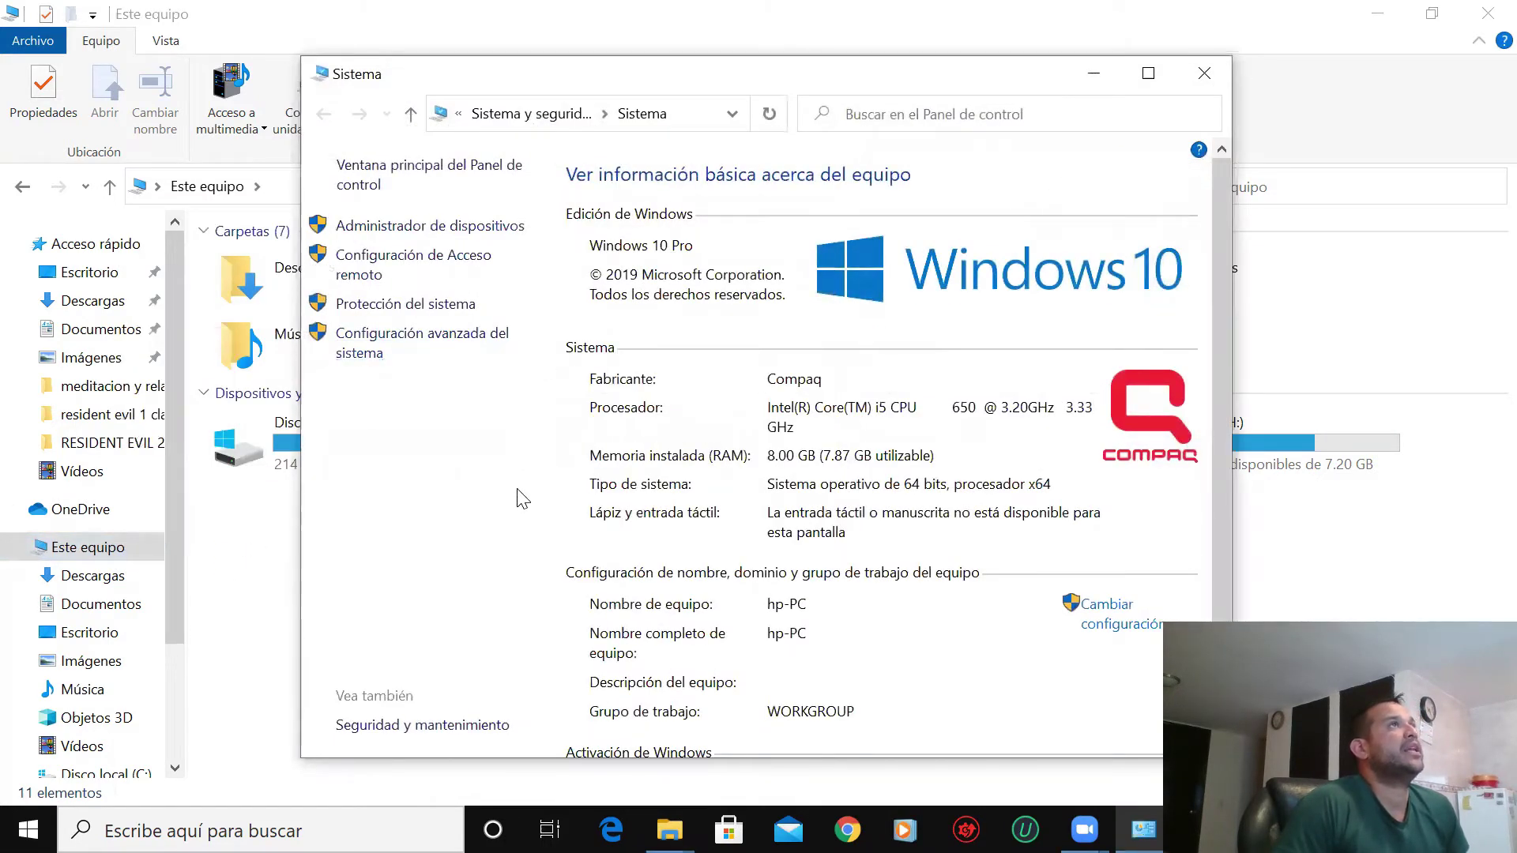
click(1148, 73)
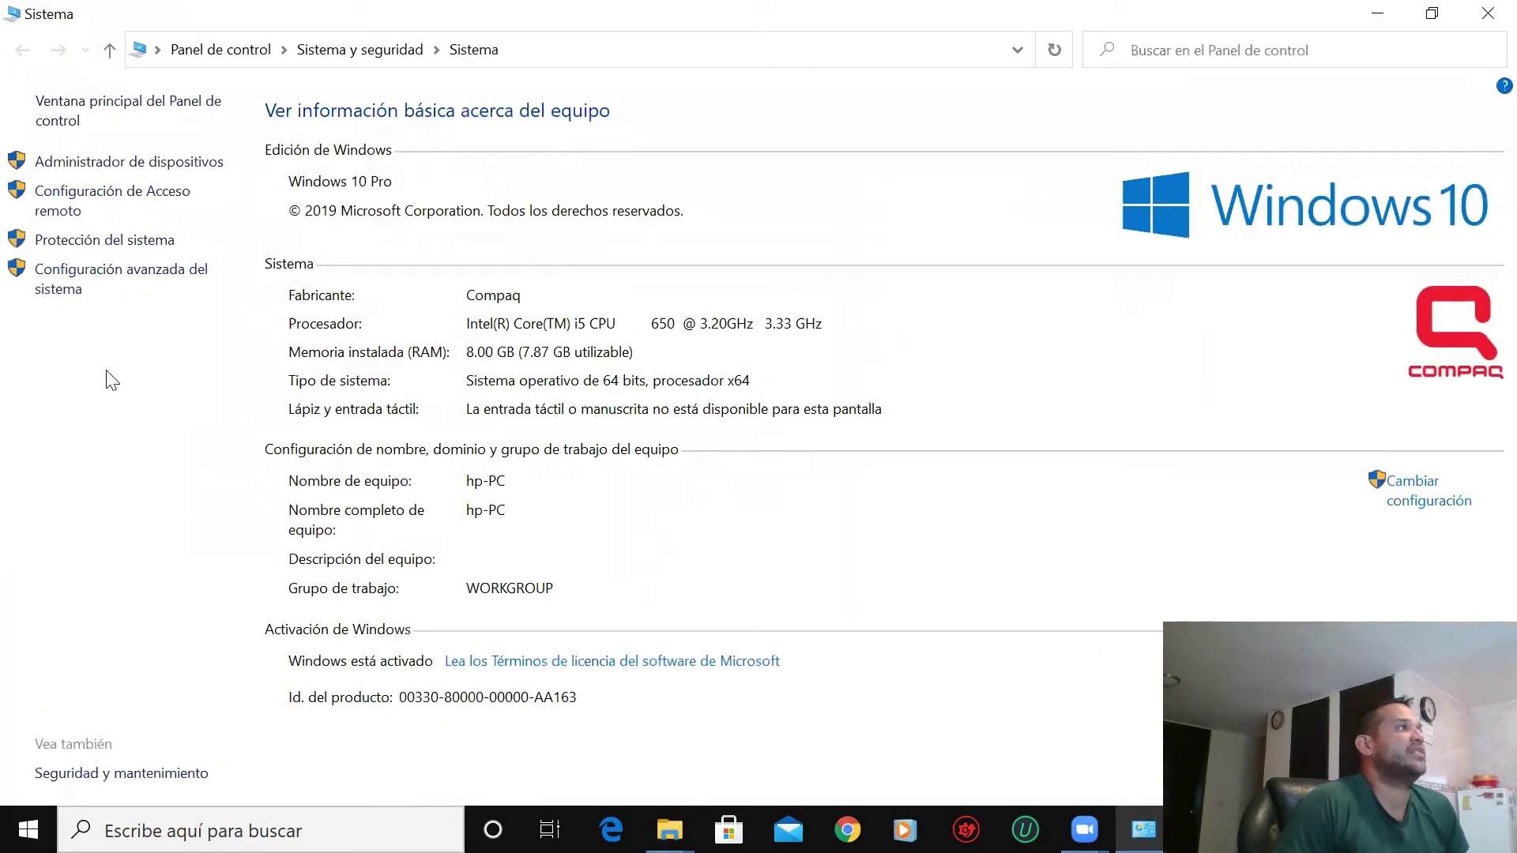
click(115, 272)
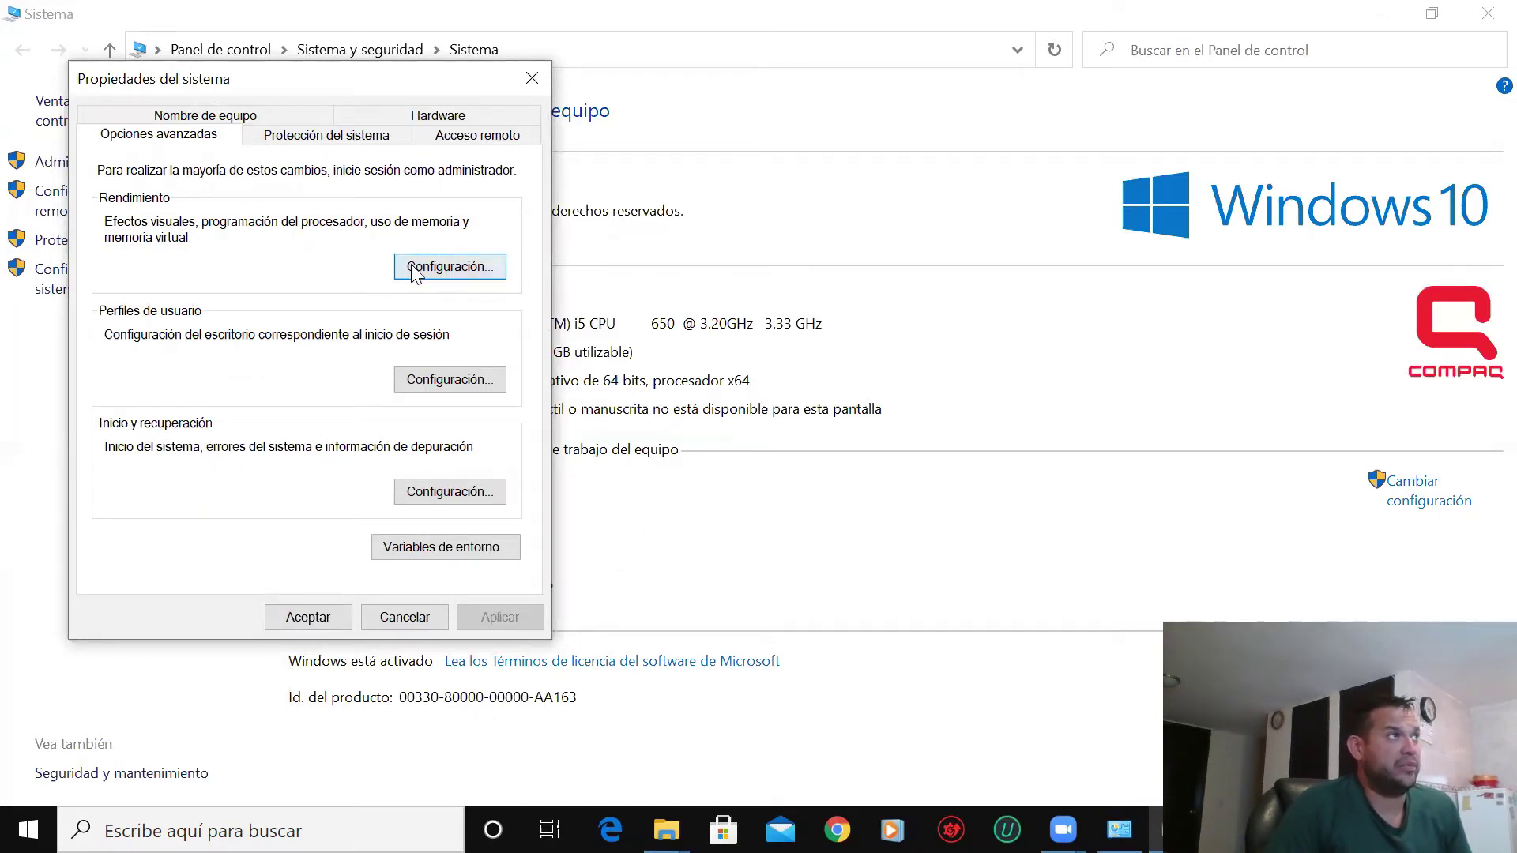
- Set the visual effects to Ajustar para obtener el mejor rendimiento, apply the change, and accept the system properties
click(454, 270)
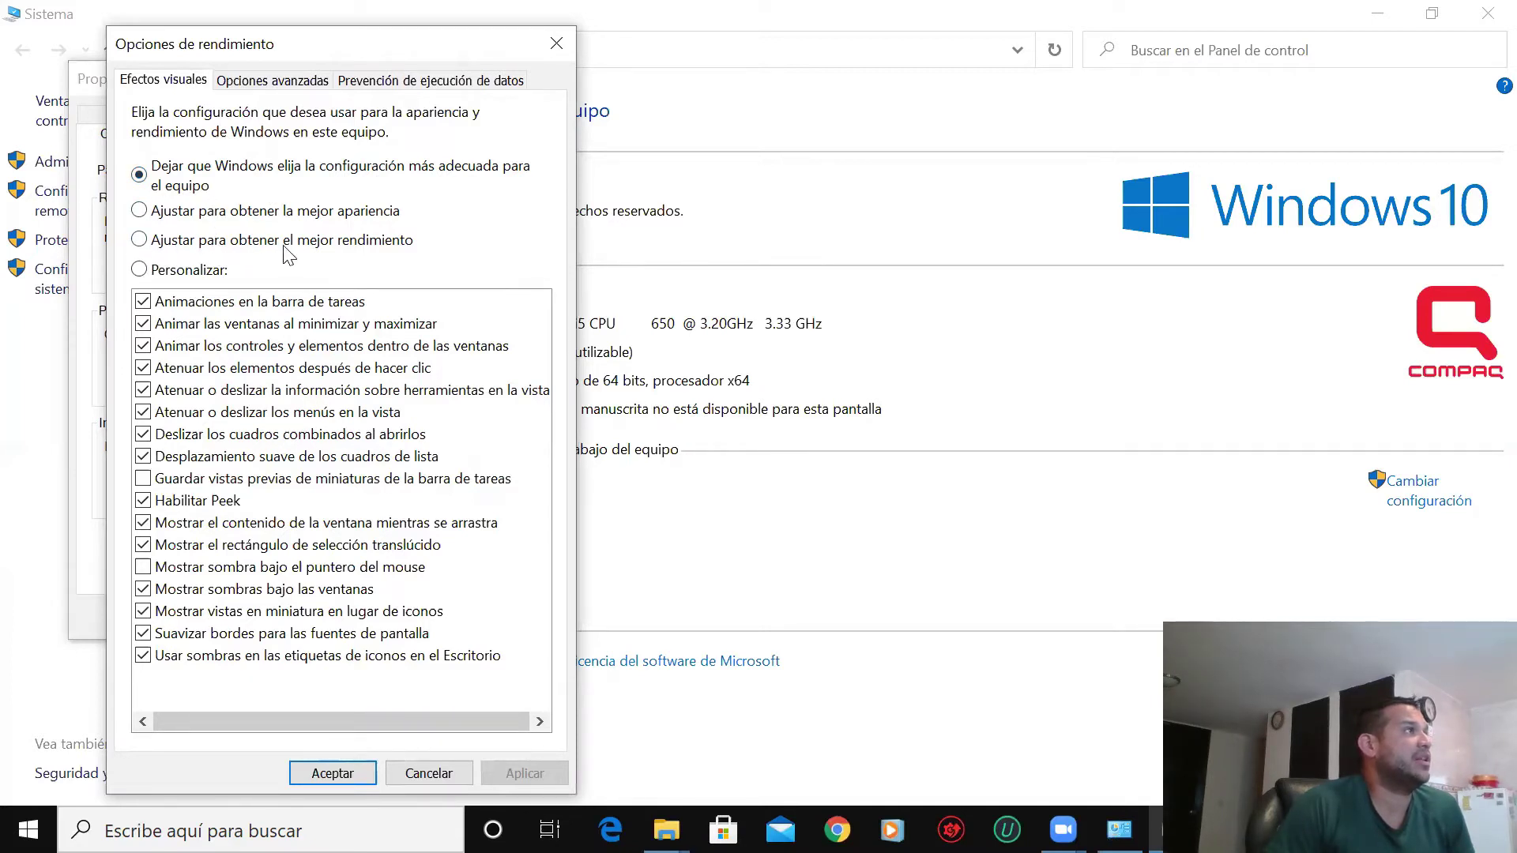
click(143, 245)
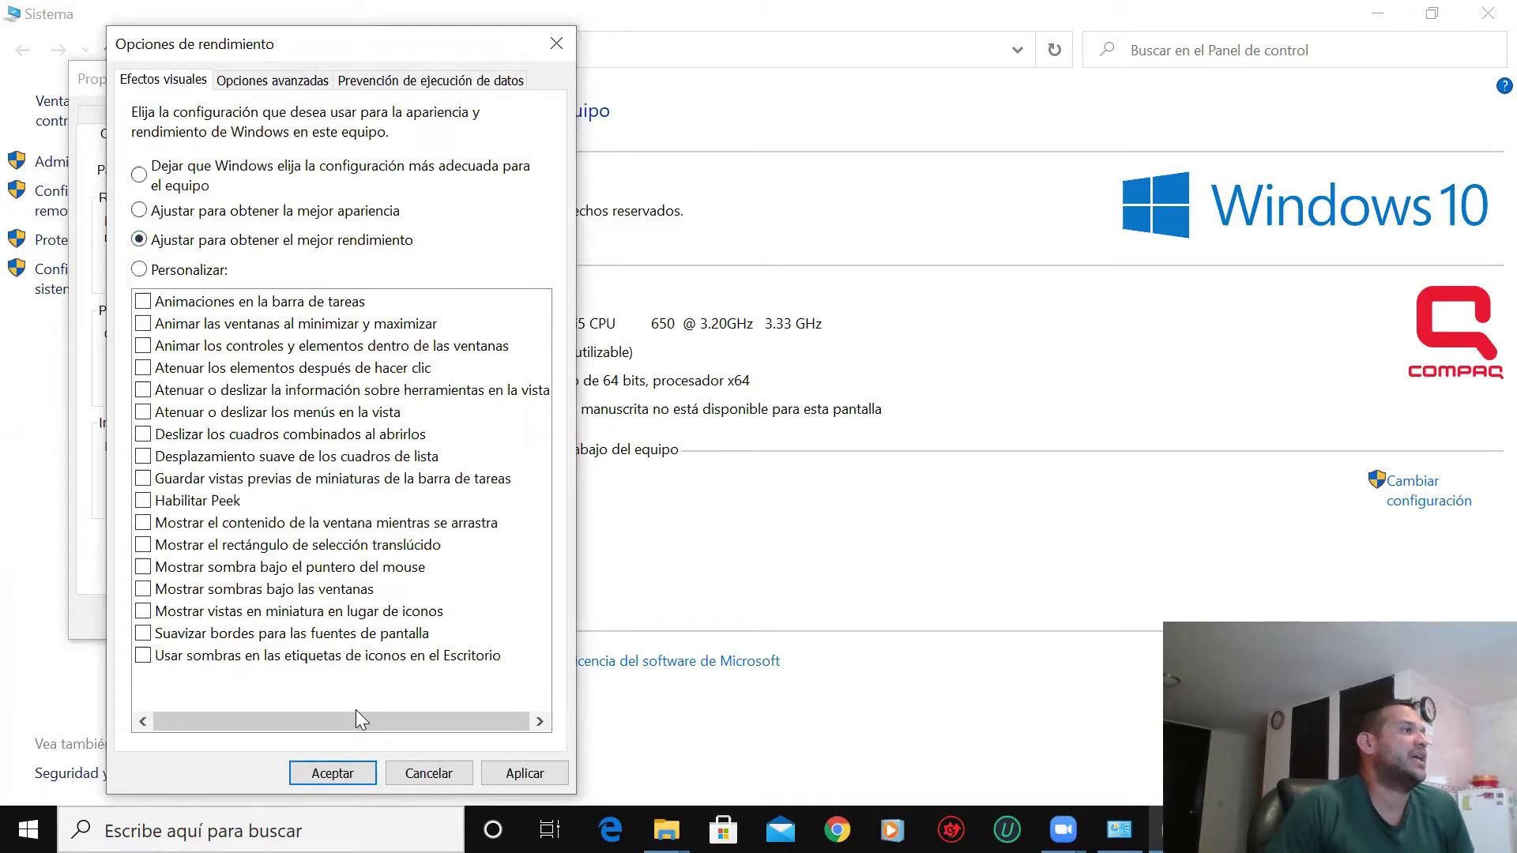
click(524, 774)
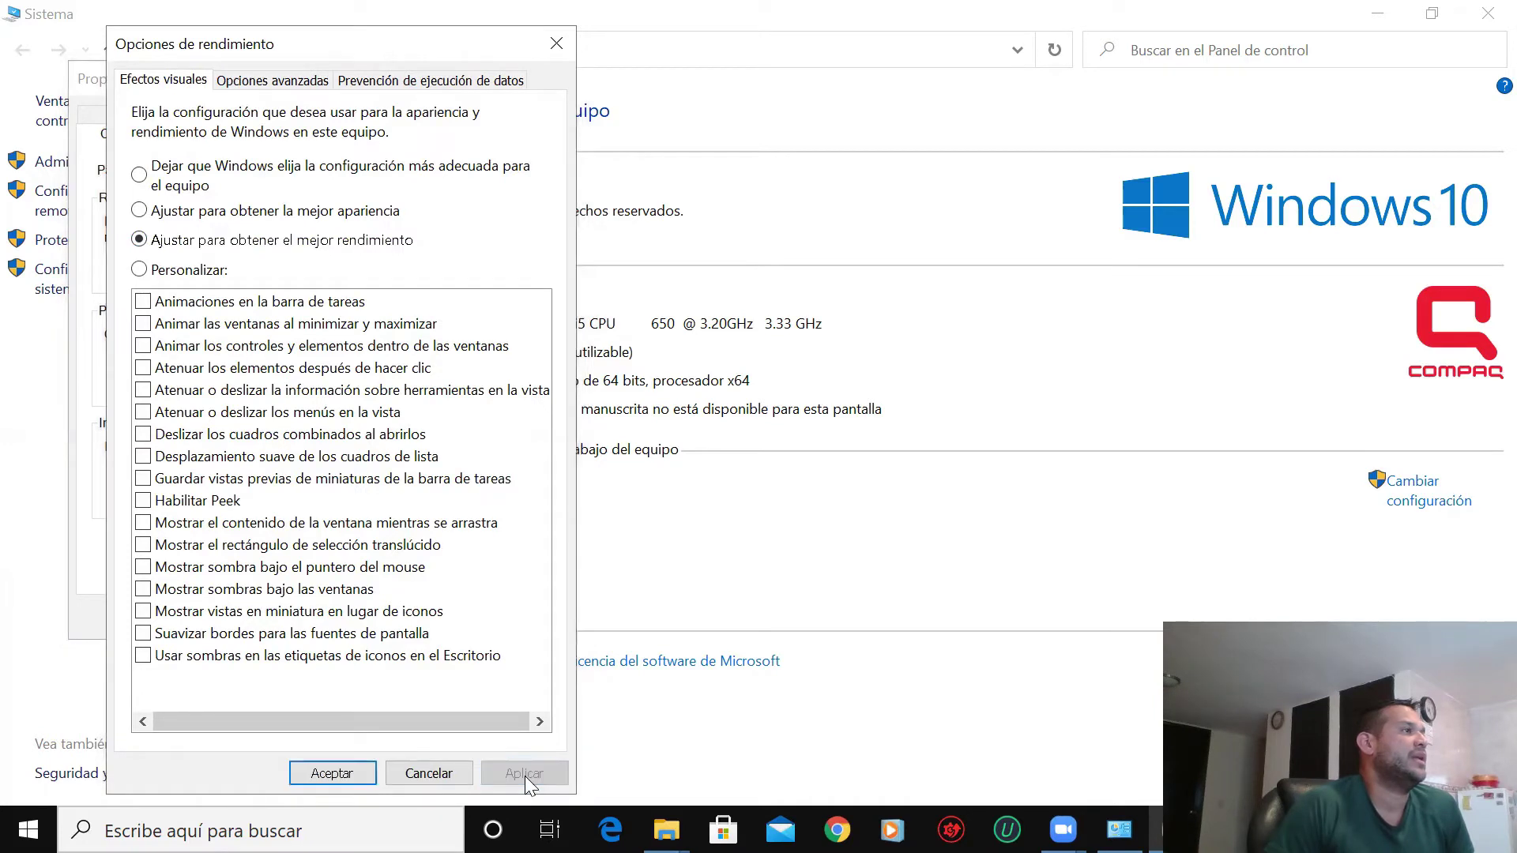
click(332, 773)
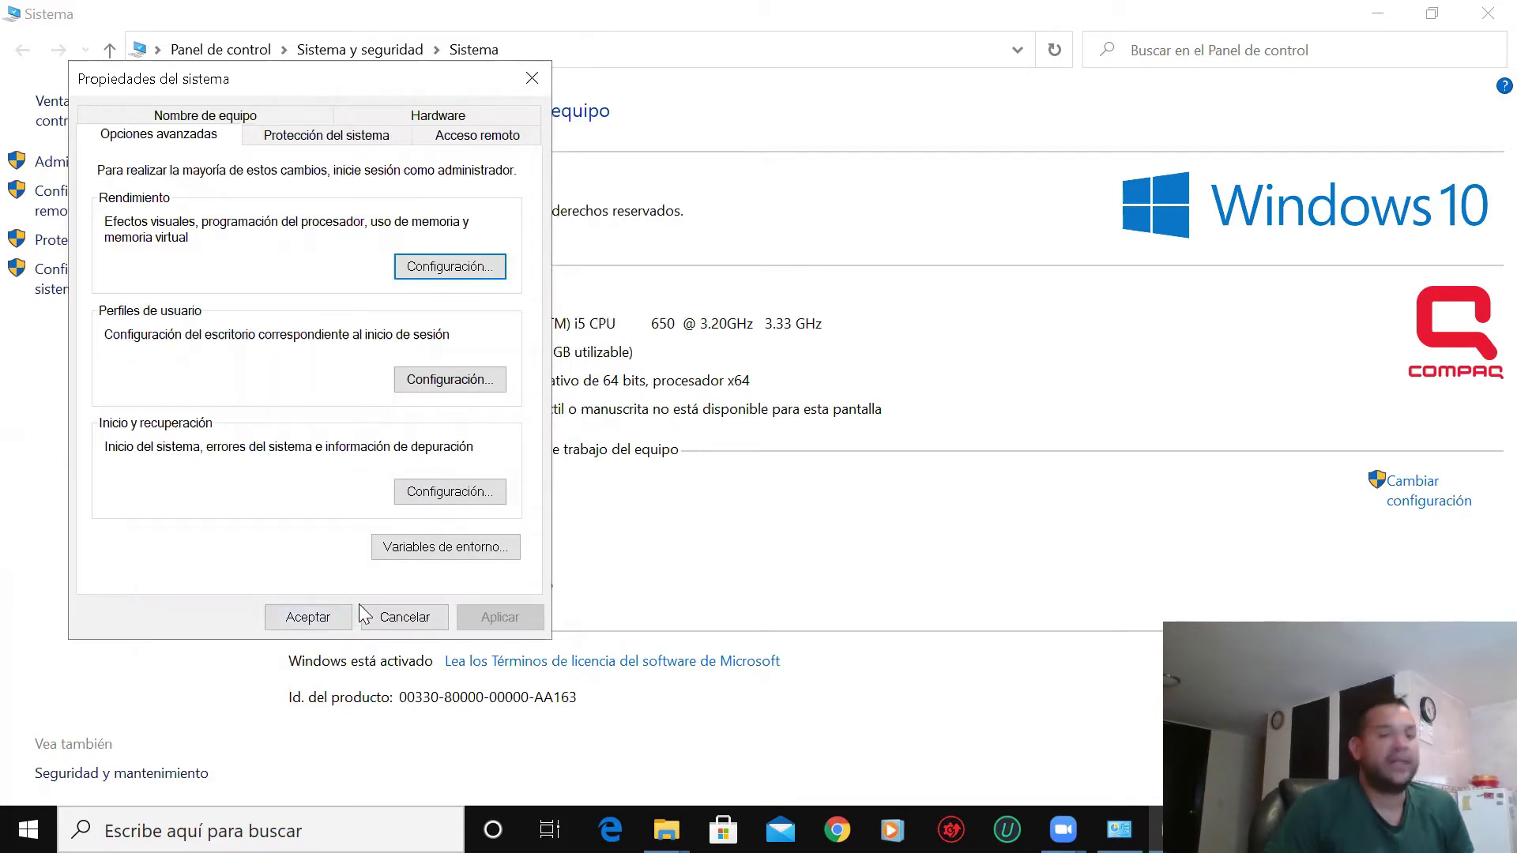
click(320, 623)
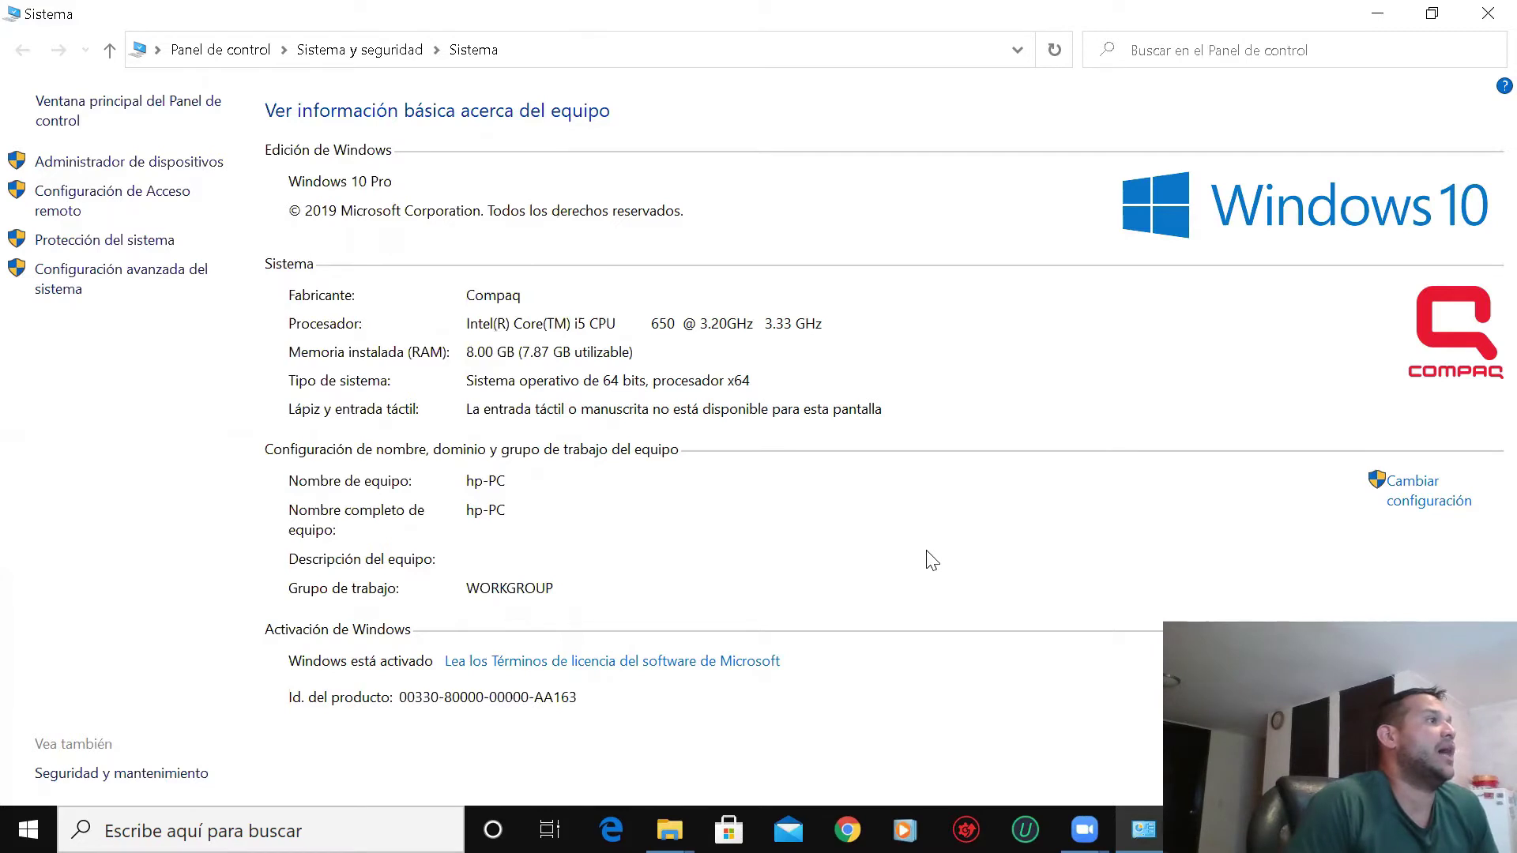
- Open System Configuration and set the boot waiting time (Tiempo de espera) to 15 seconds
click(322, 821)
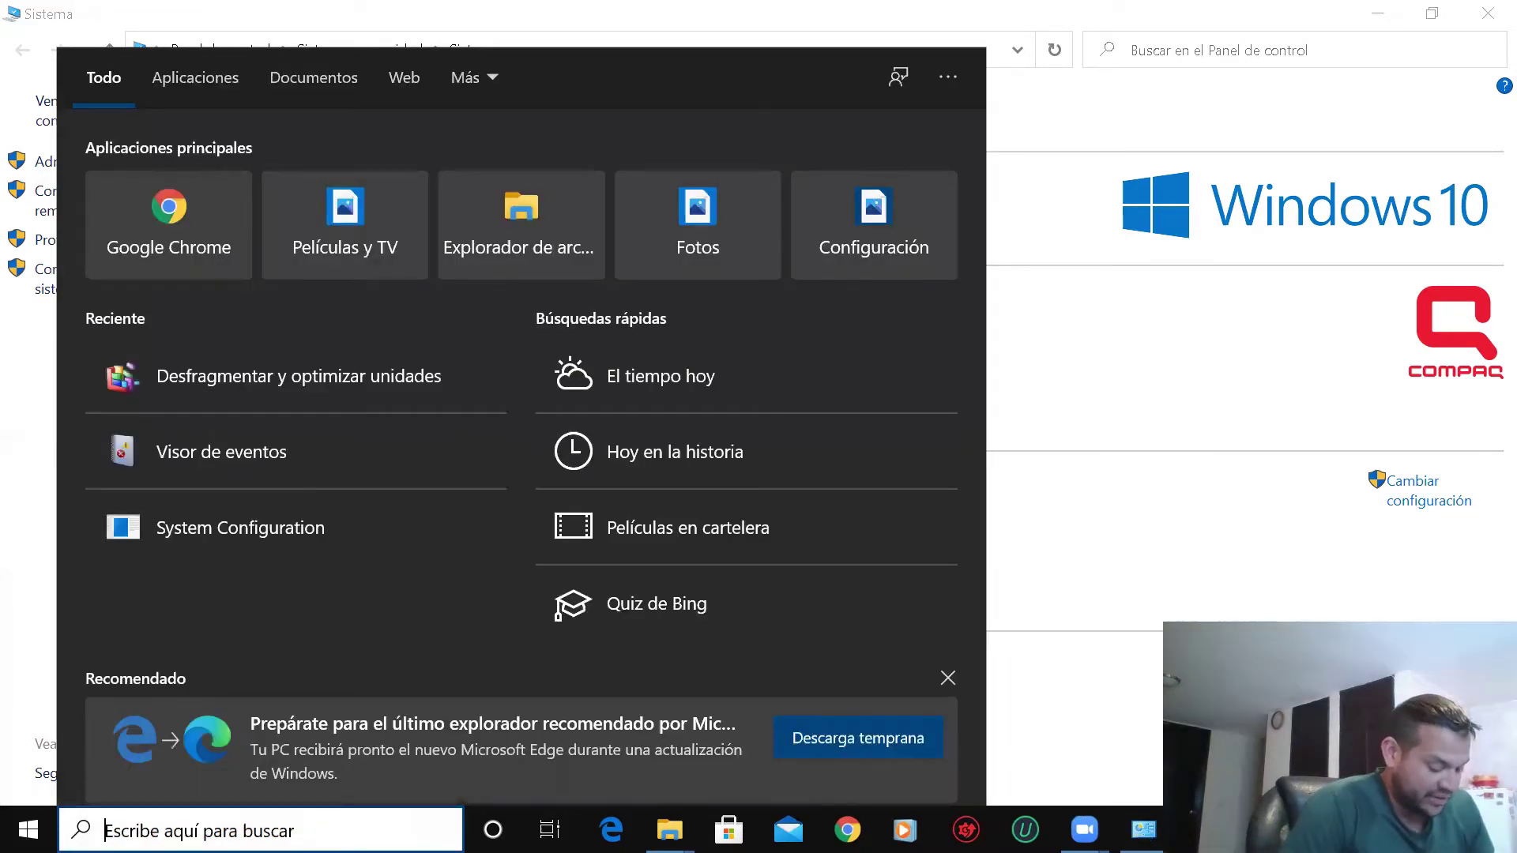
text(ms)
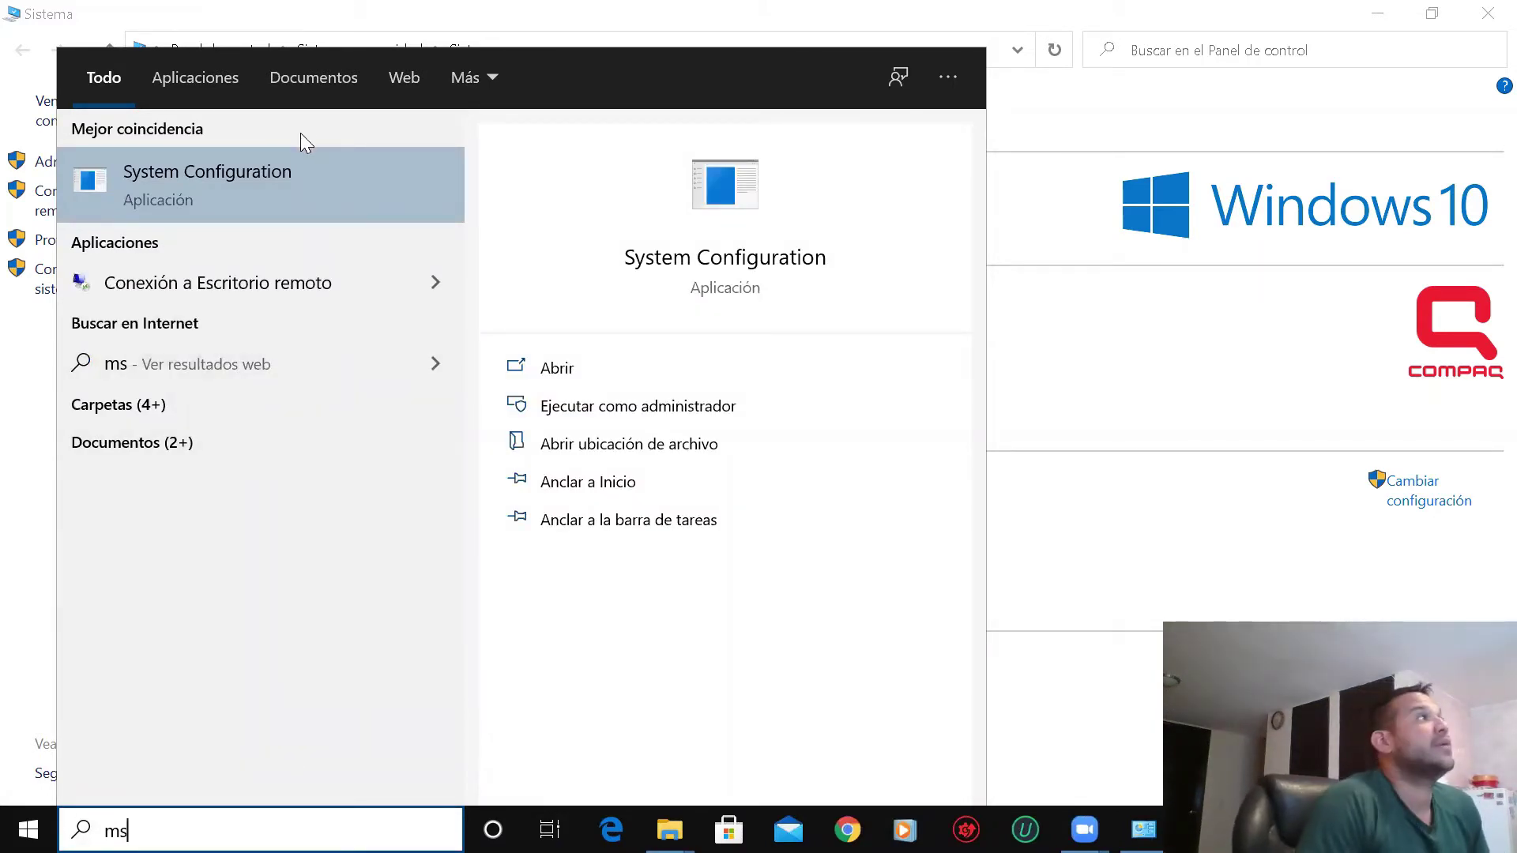
click(331, 180)
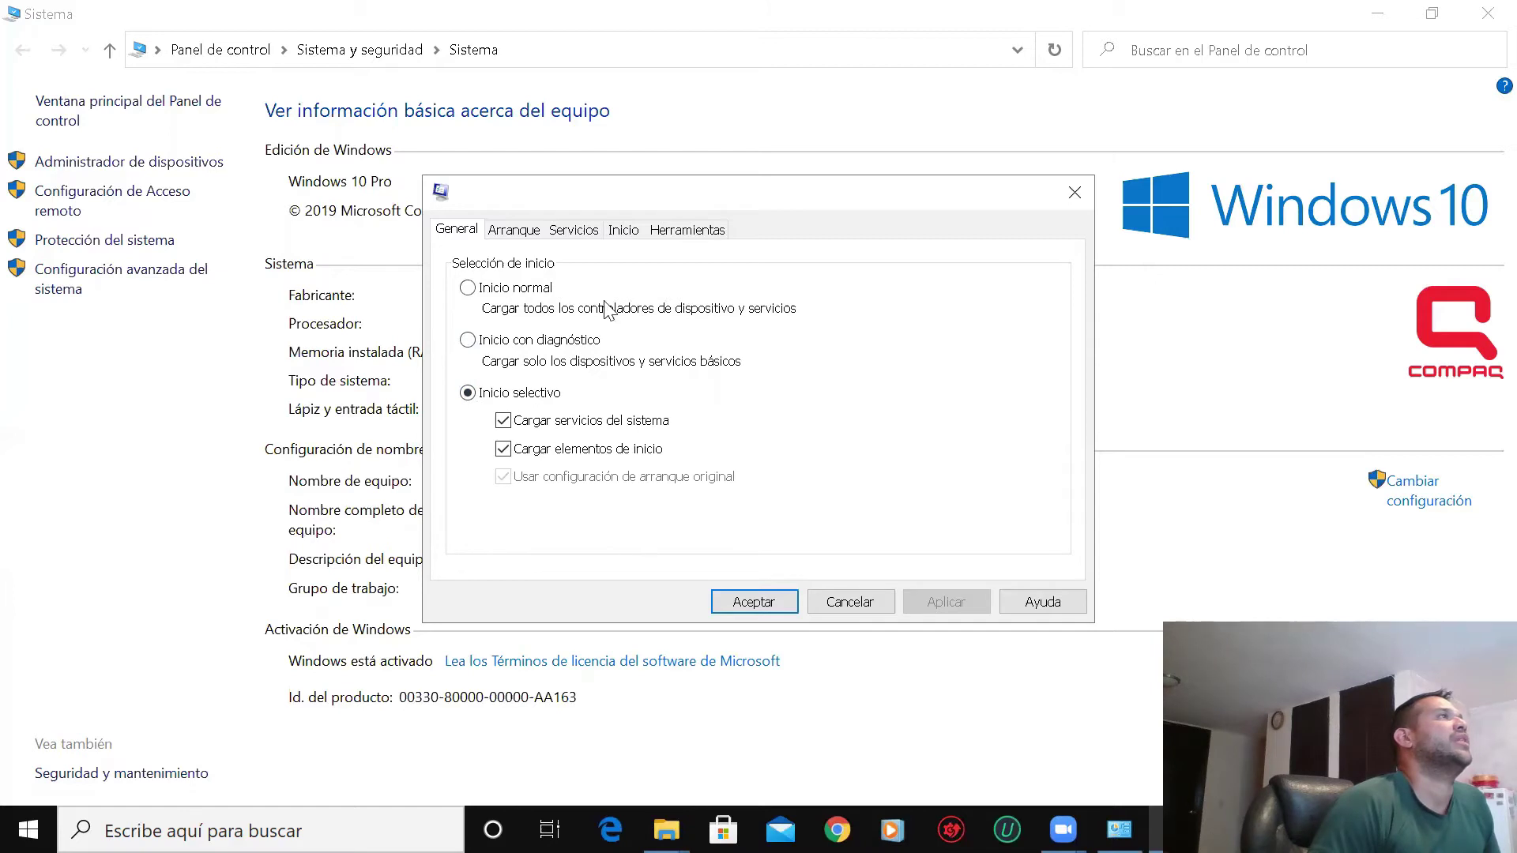
click(521, 233)
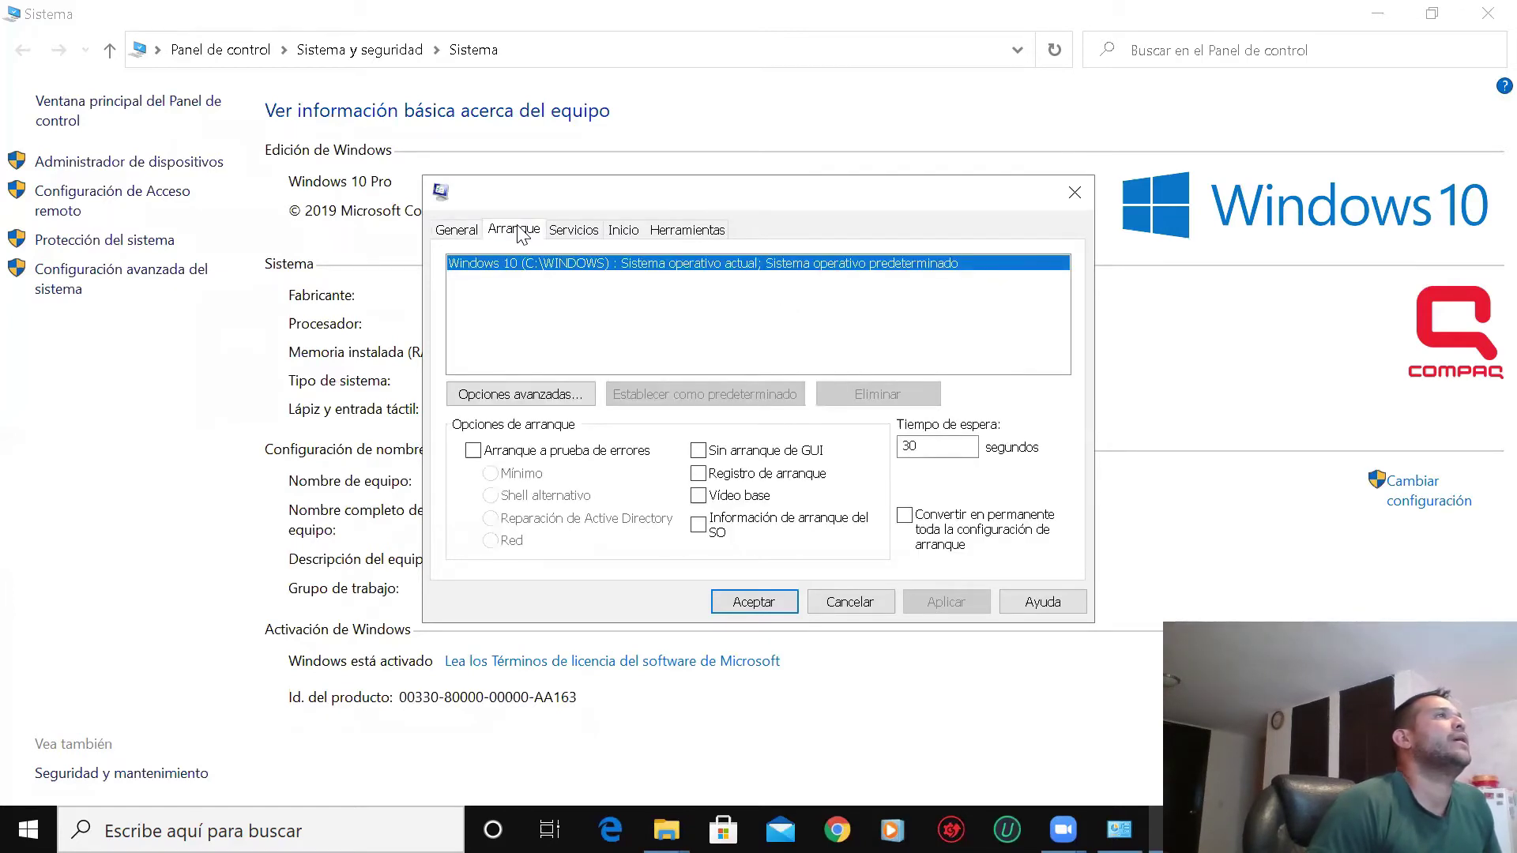
click(938, 444)
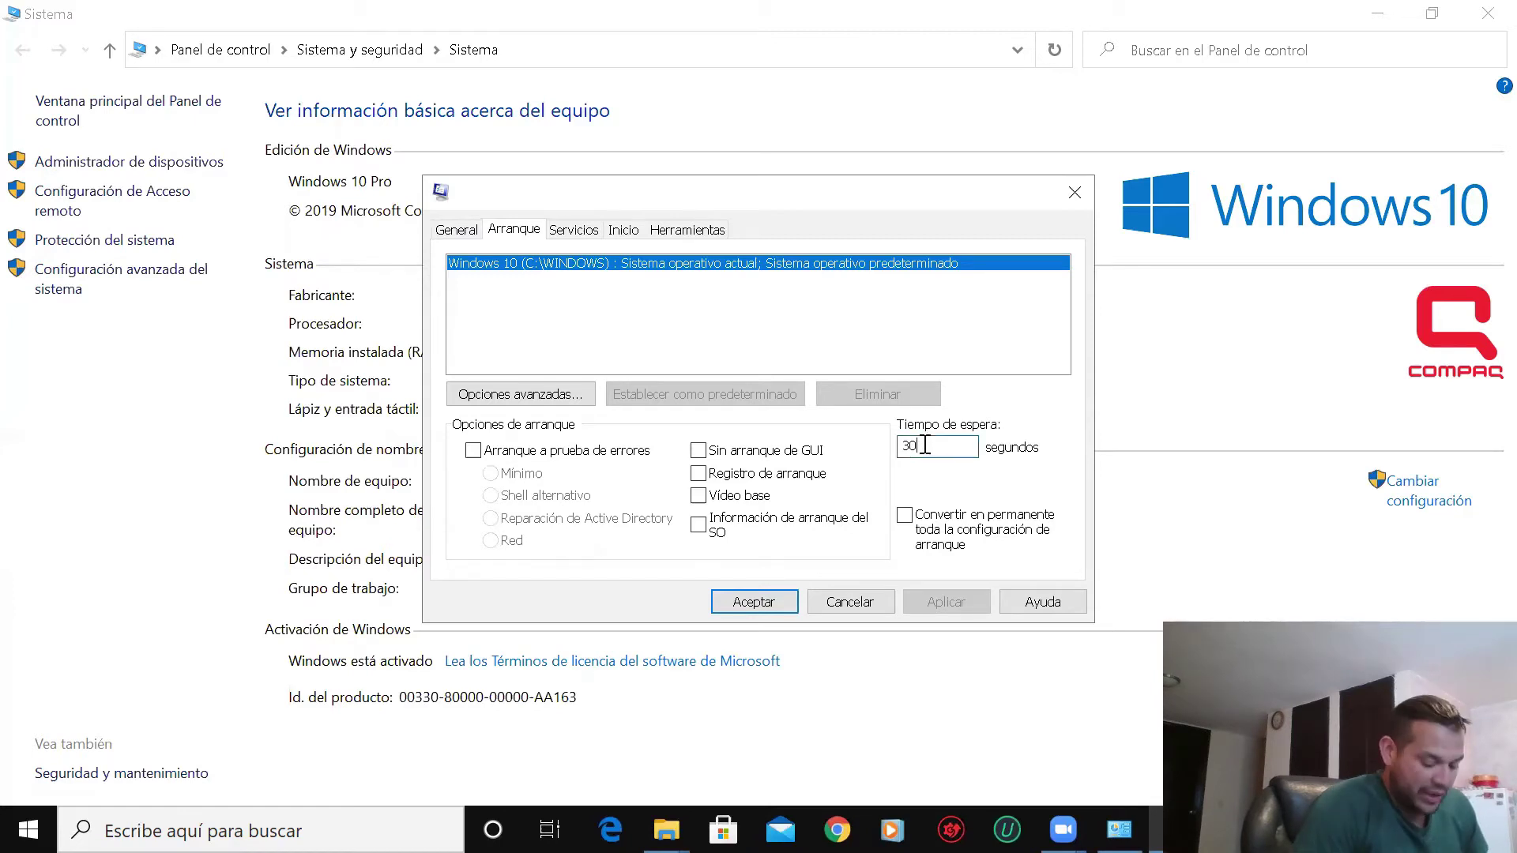
key(BackSpace)
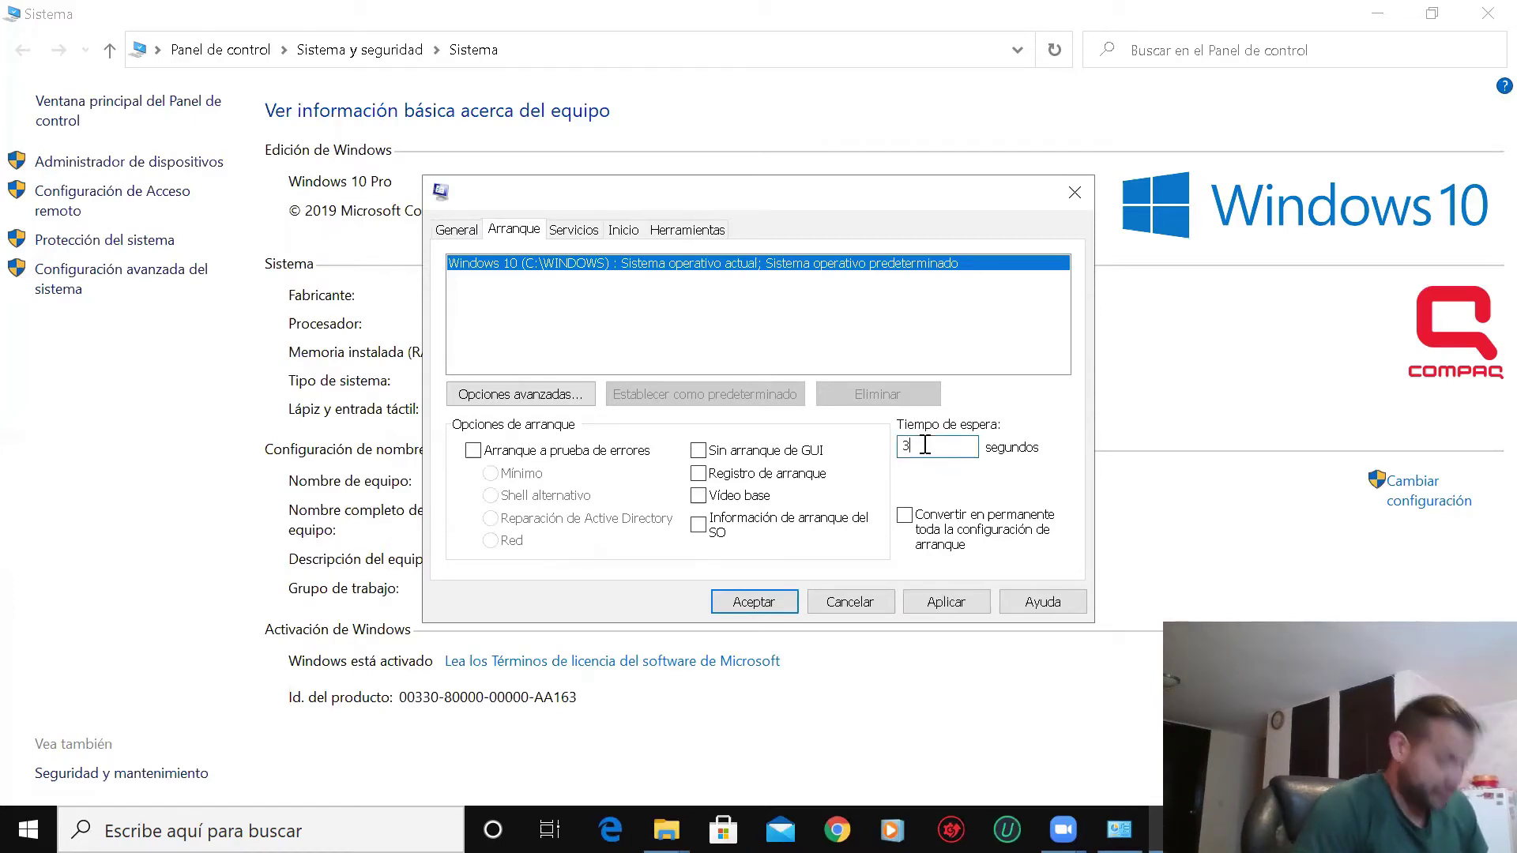
text(15)
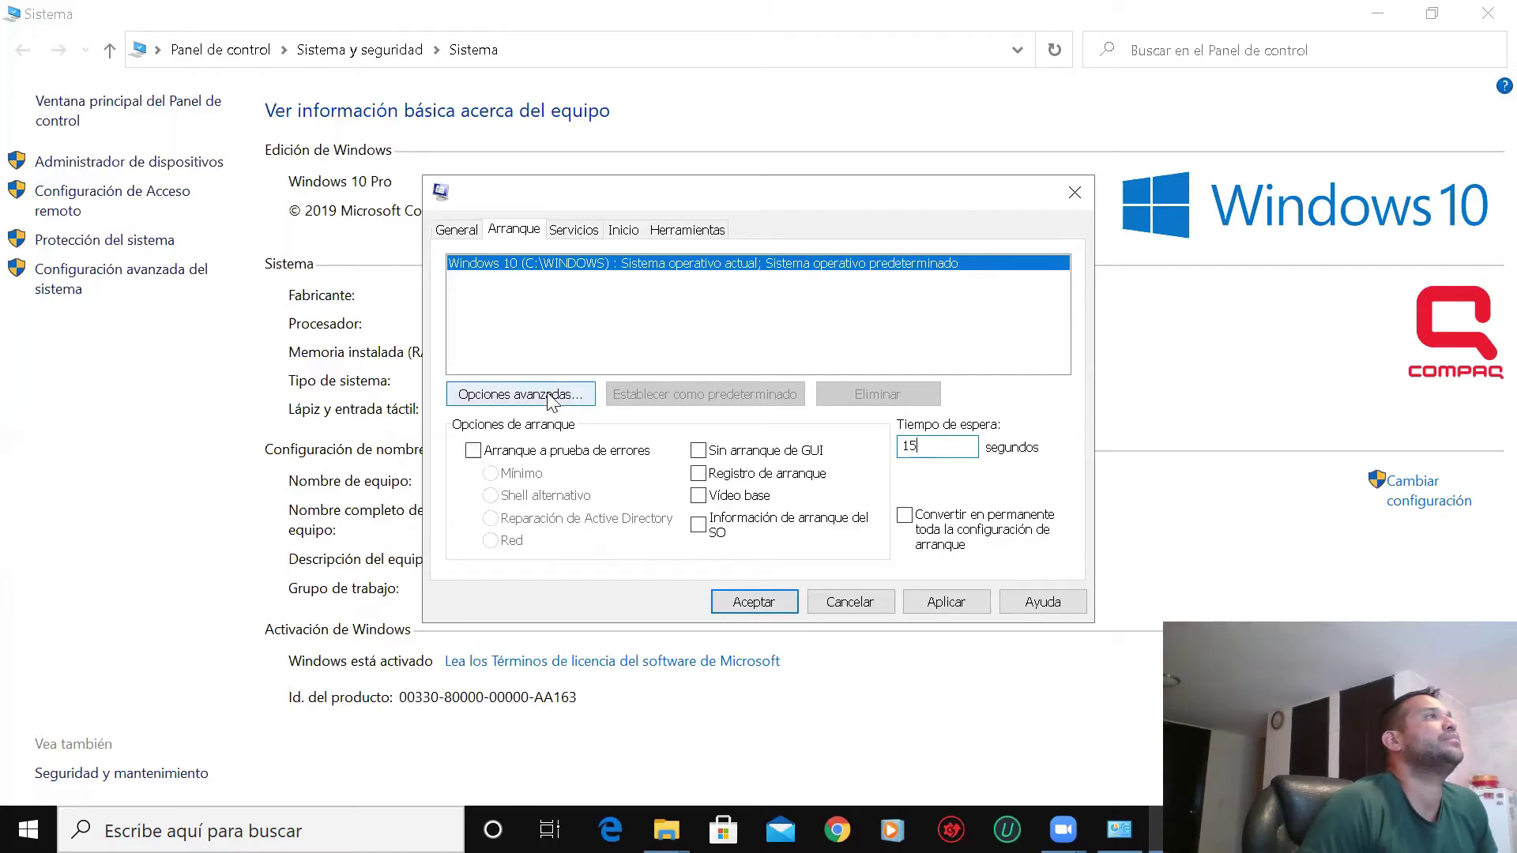
- Enable Número de procesadores in the advanced boot options, set it to 4, and accept
click(551, 398)
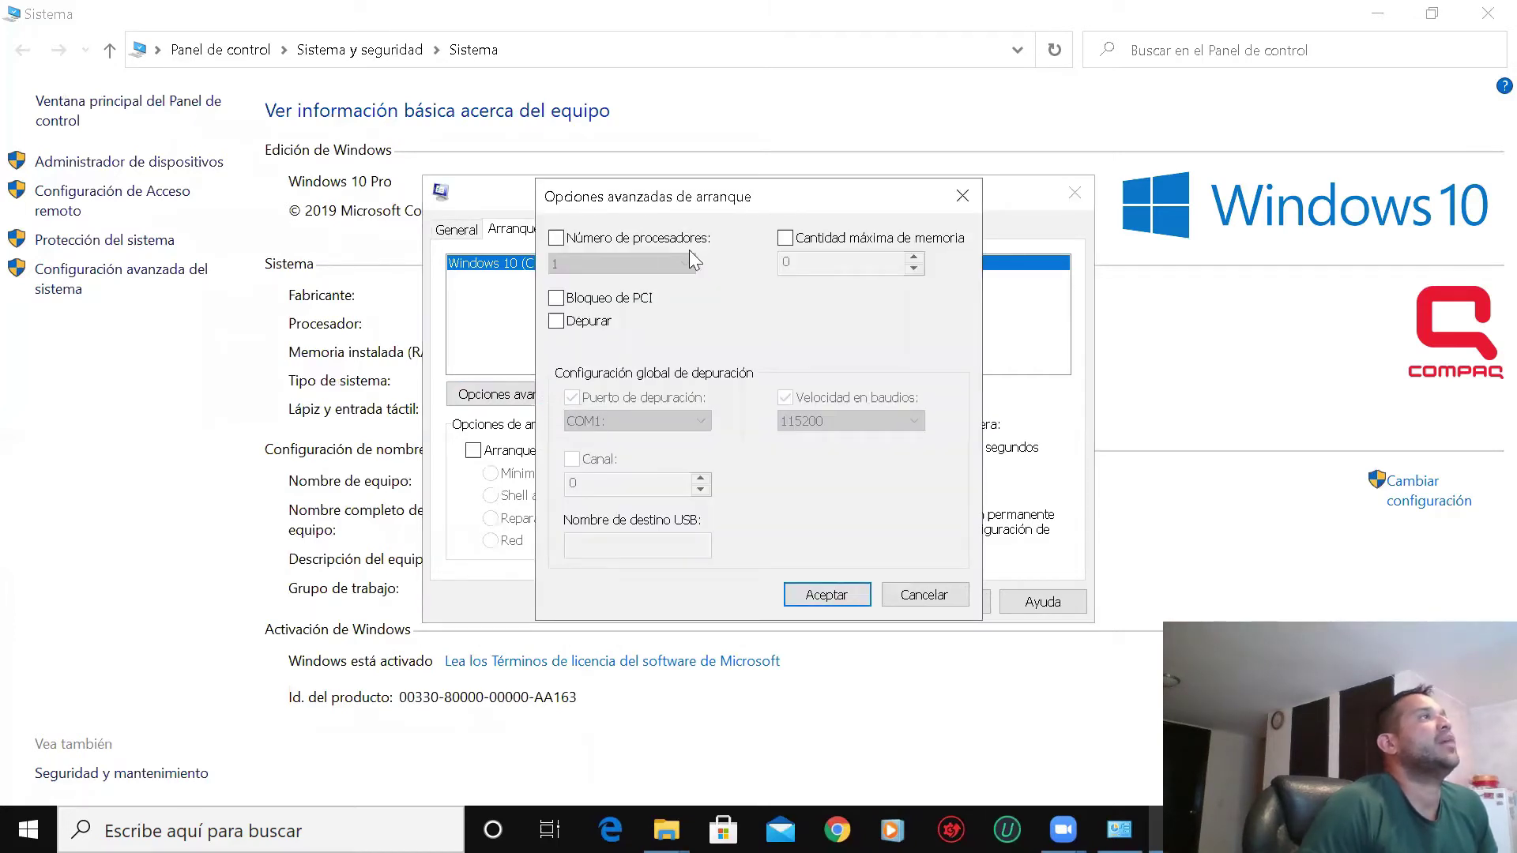
click(556, 238)
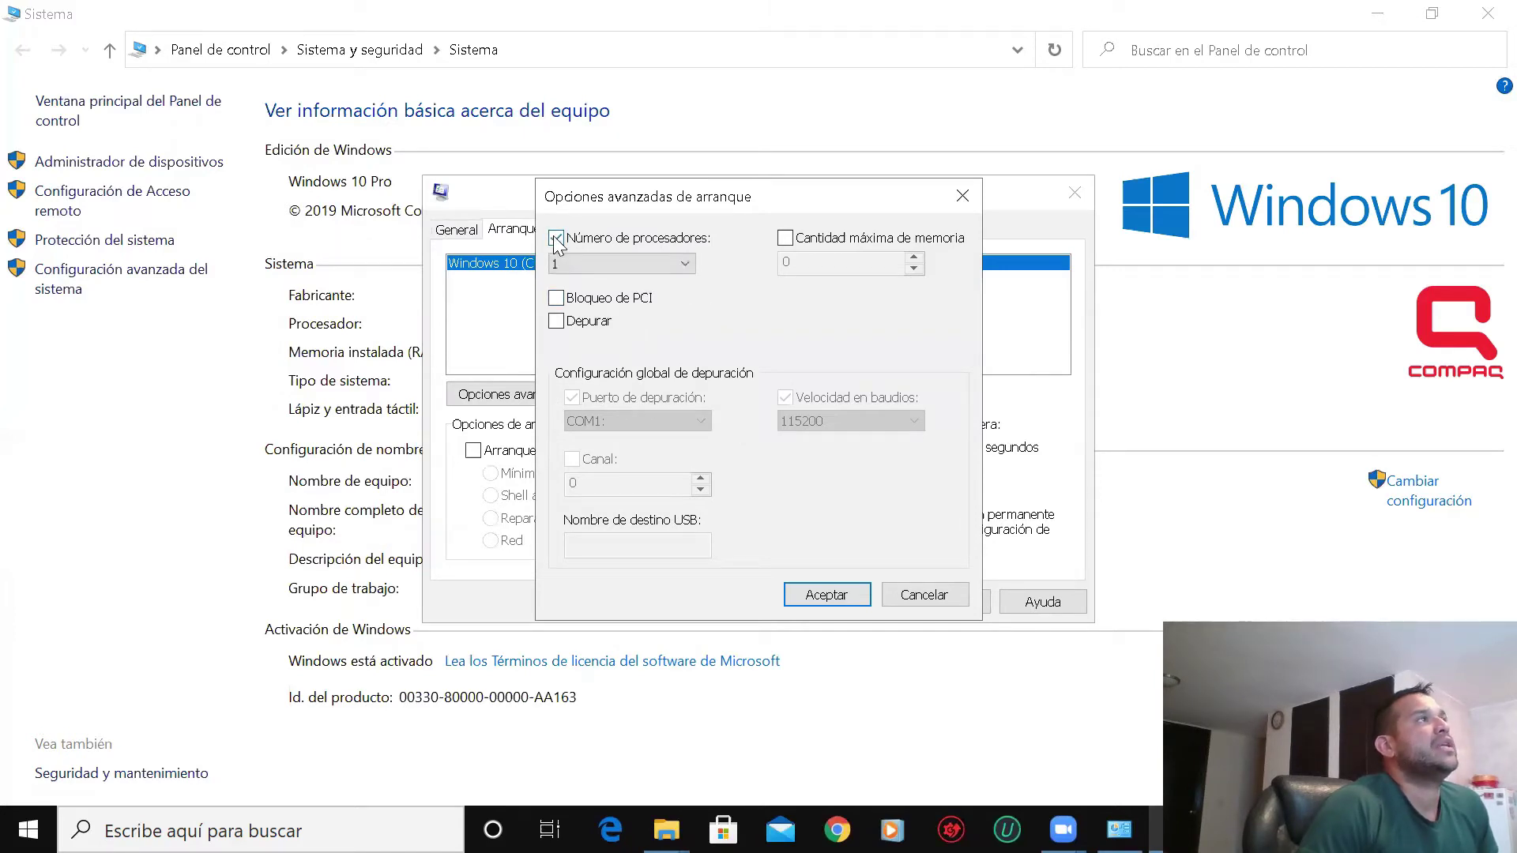
click(686, 265)
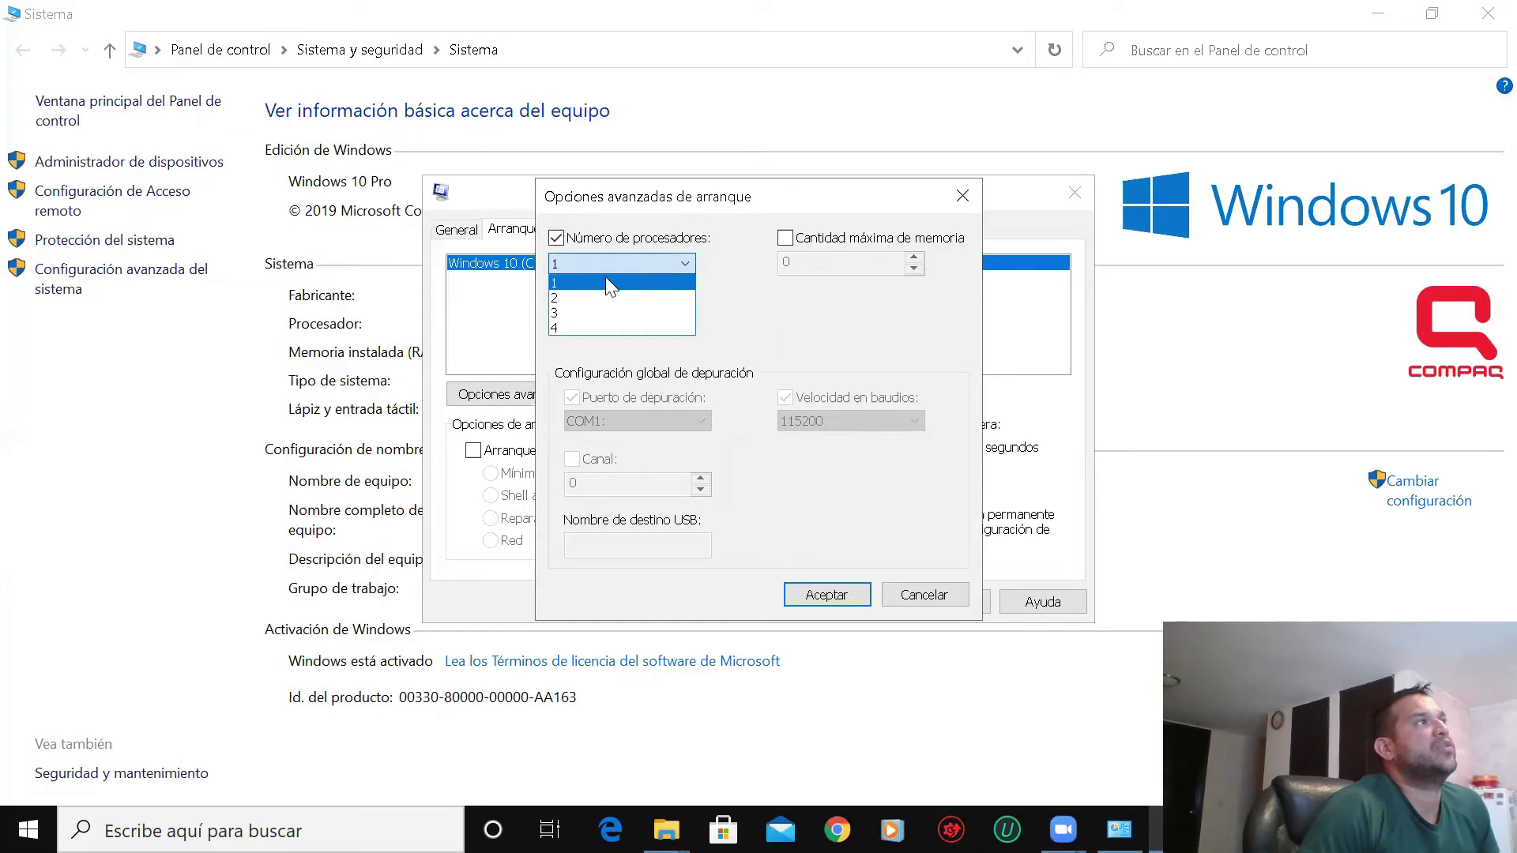
click(610, 328)
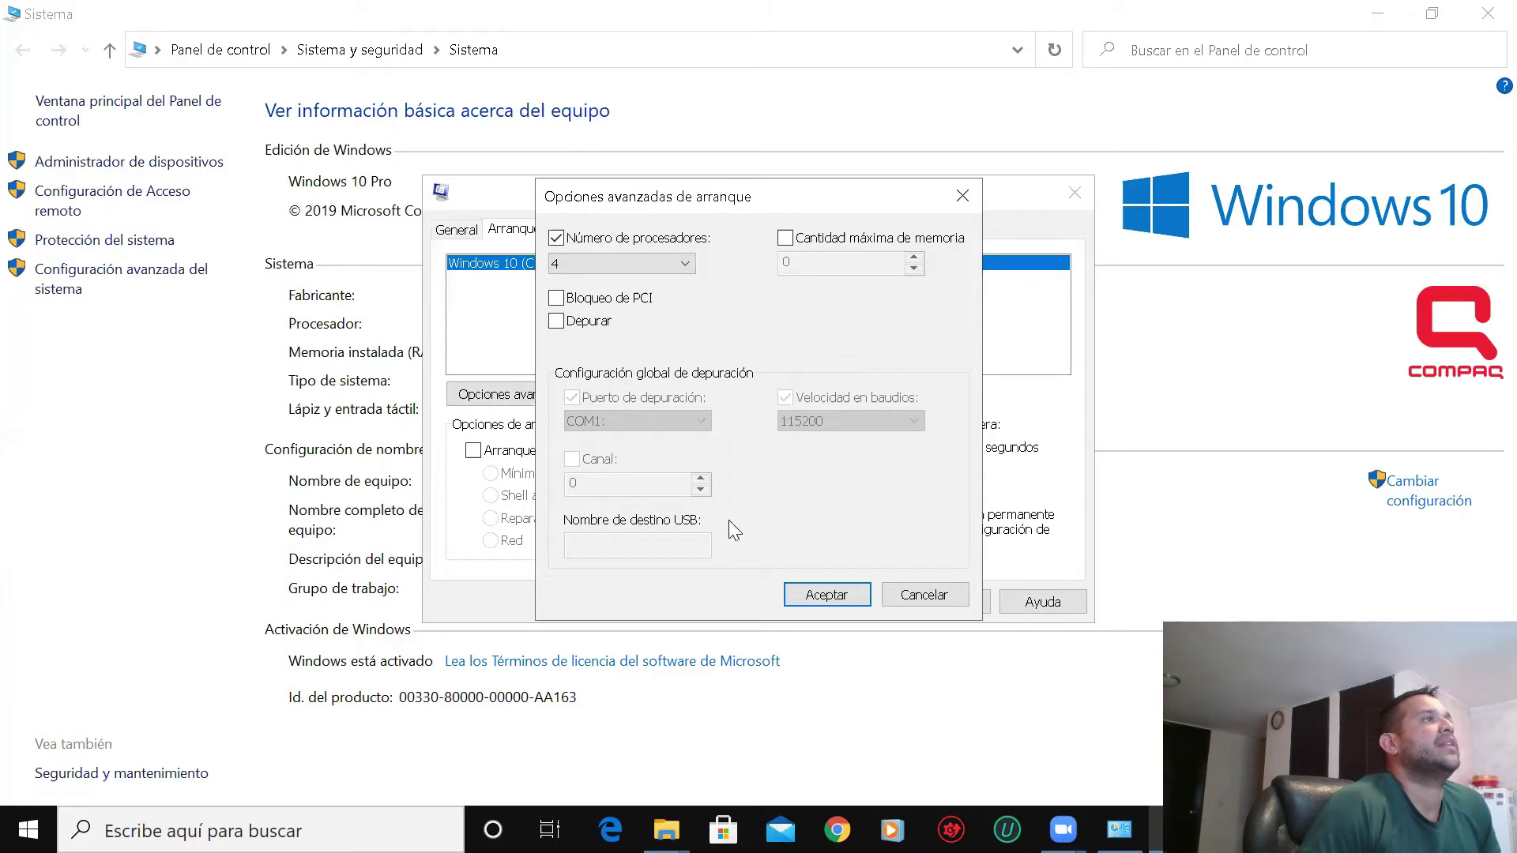
click(828, 595)
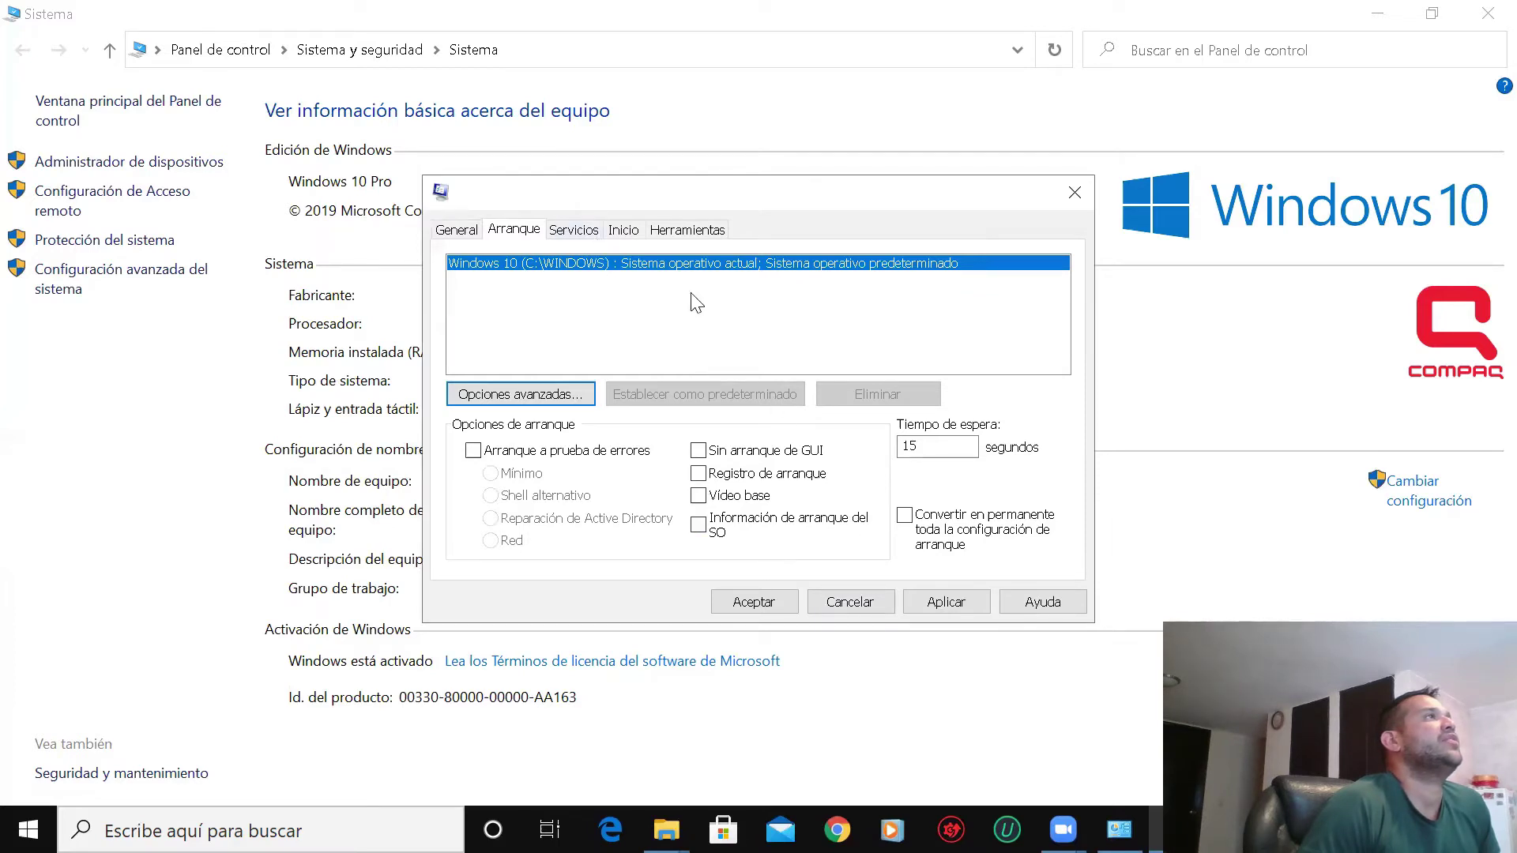
- Disable the Wondershare Studio startup item in Task Manager, opened from System Configuration, and close Task Manager
click(569, 234)
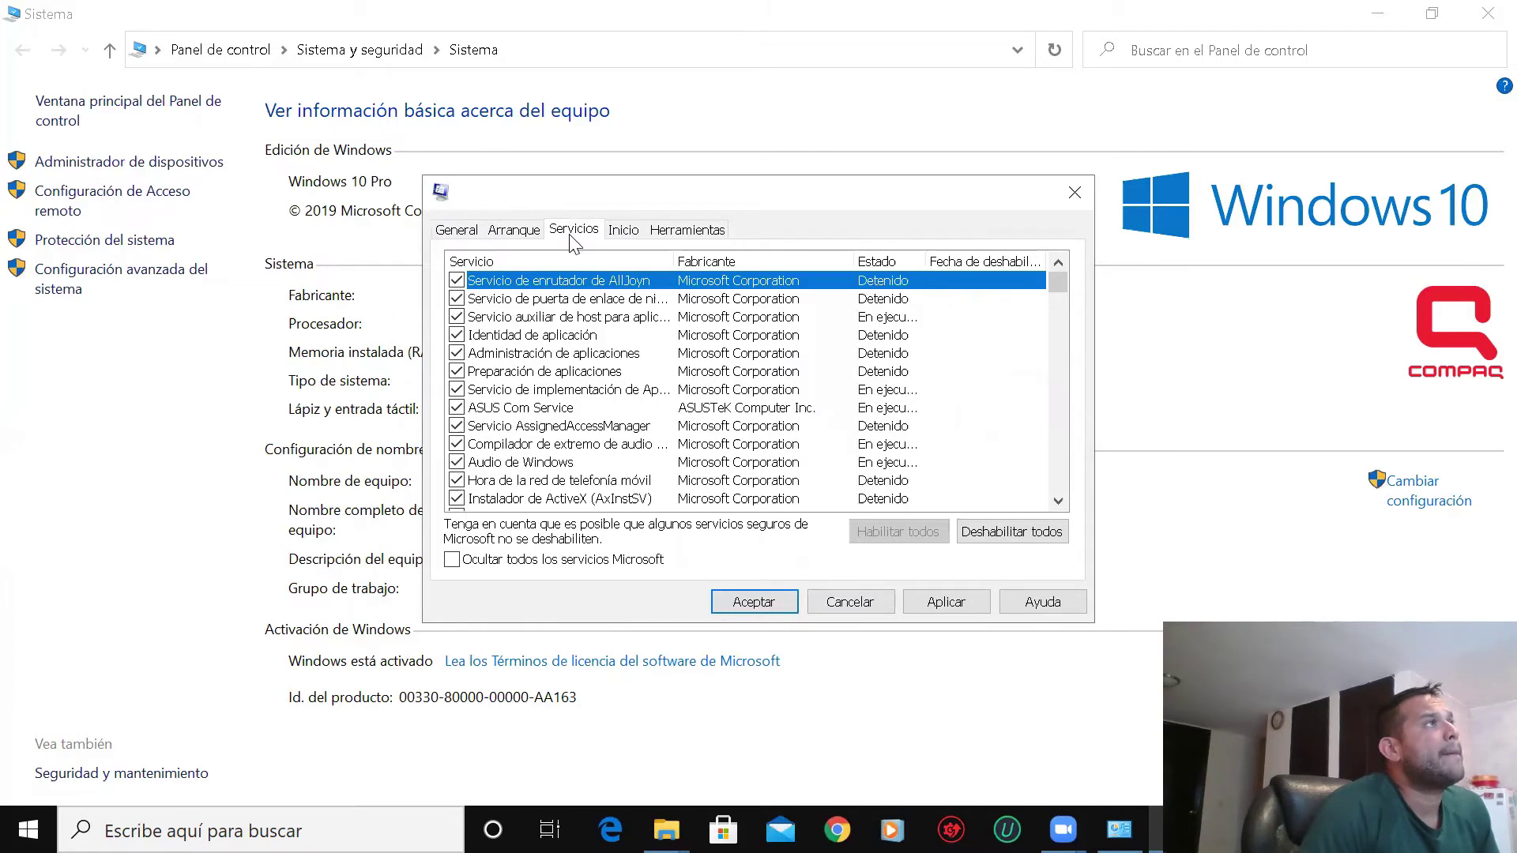
click(621, 232)
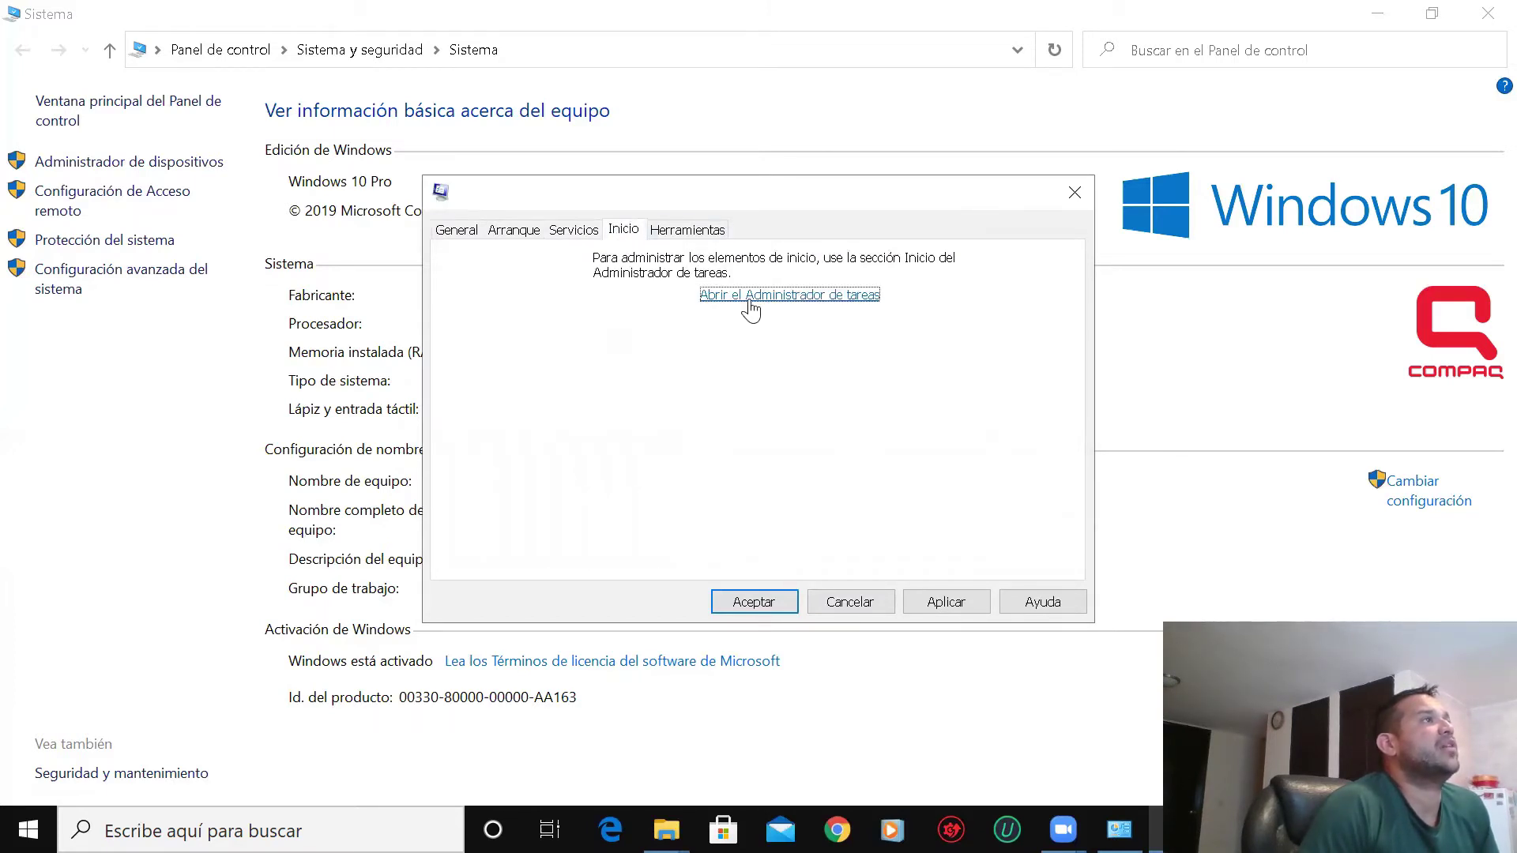
click(830, 295)
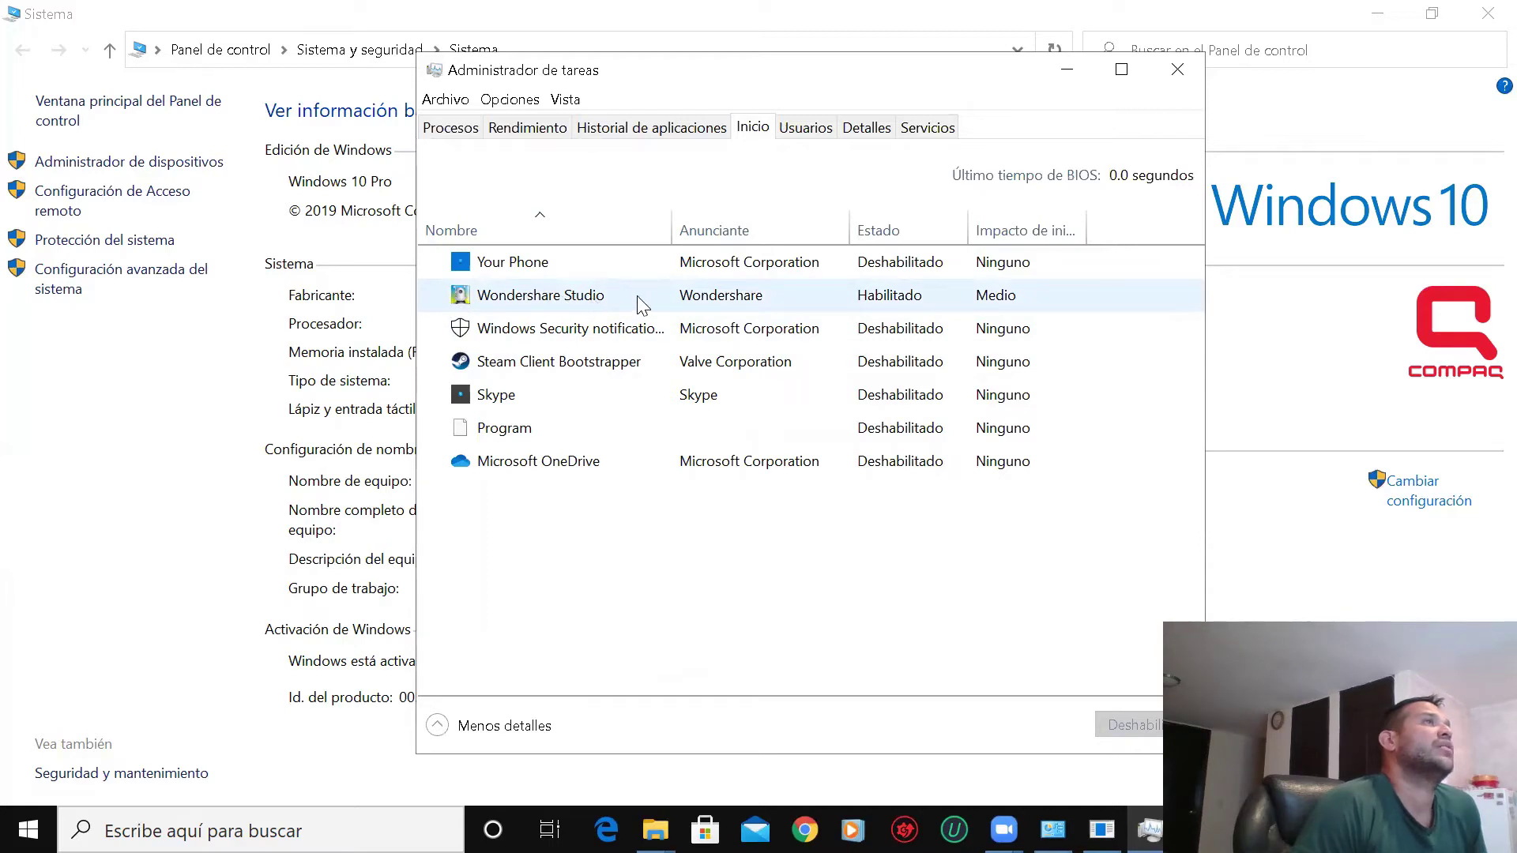
click(896, 305)
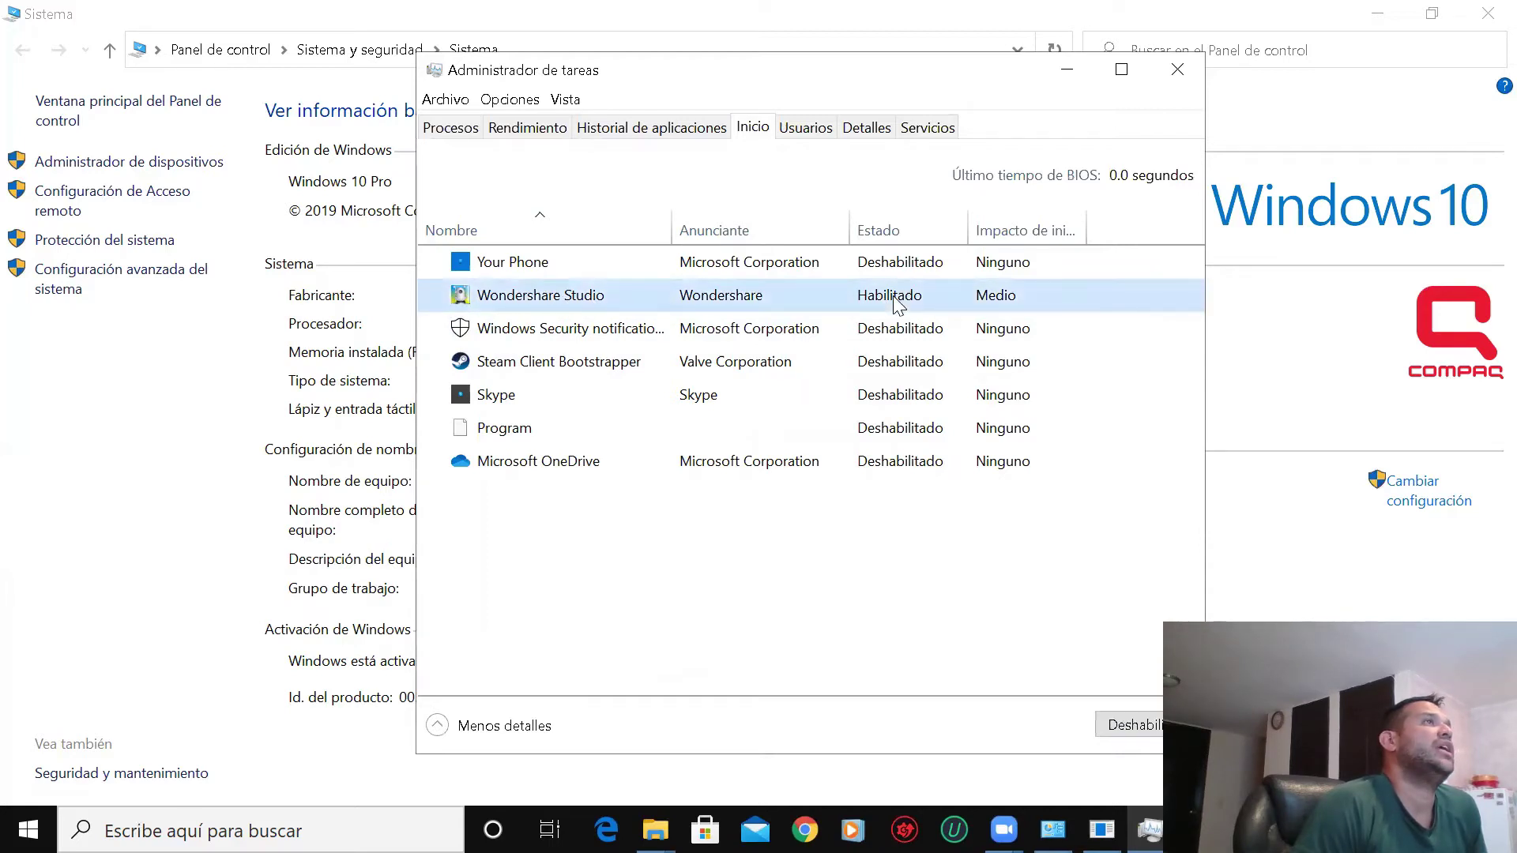
click(1153, 725)
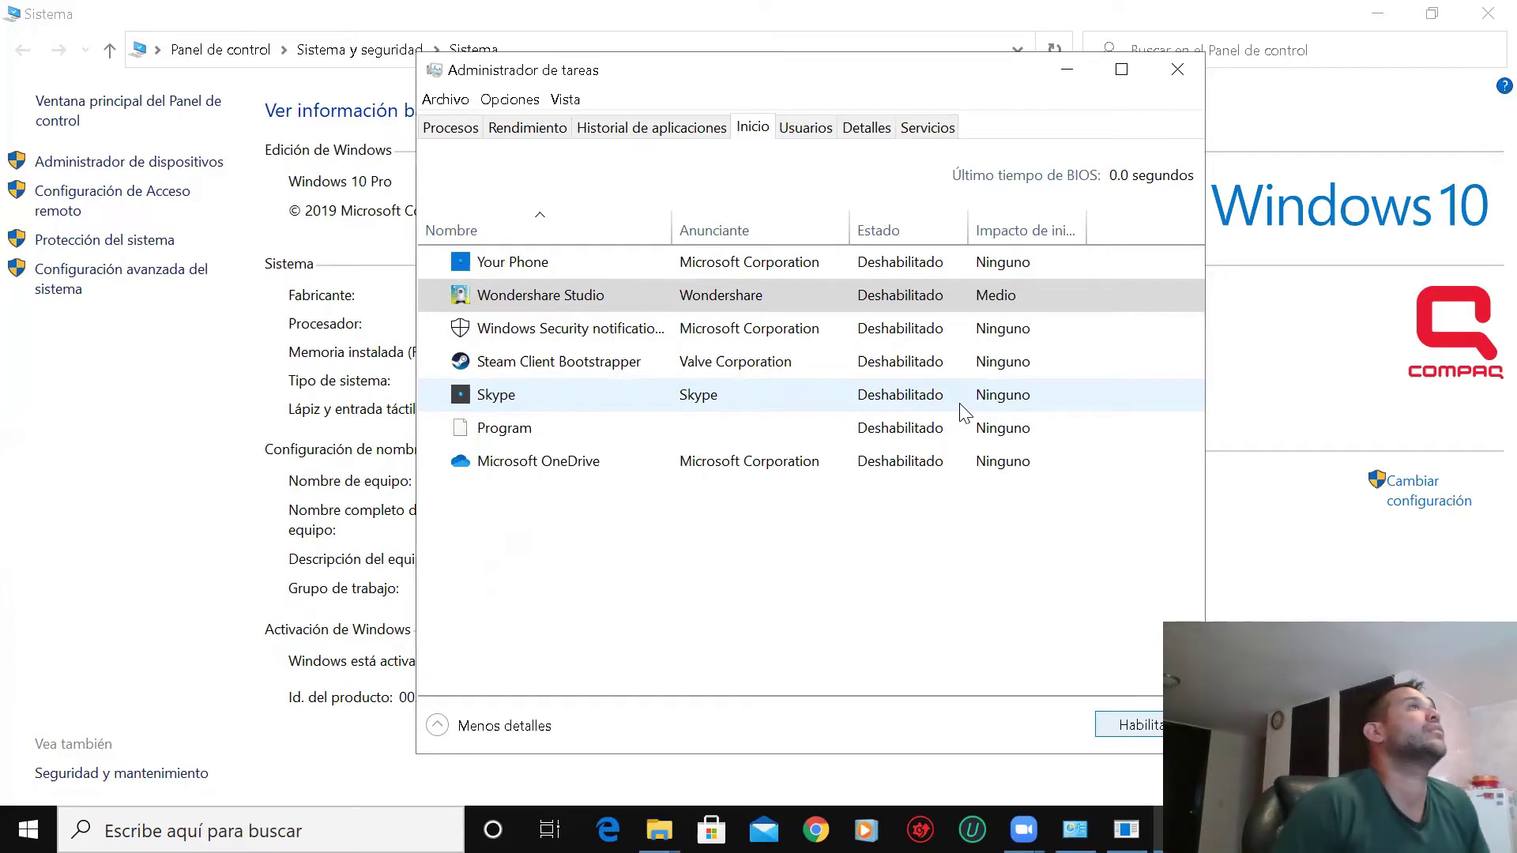
click(1177, 71)
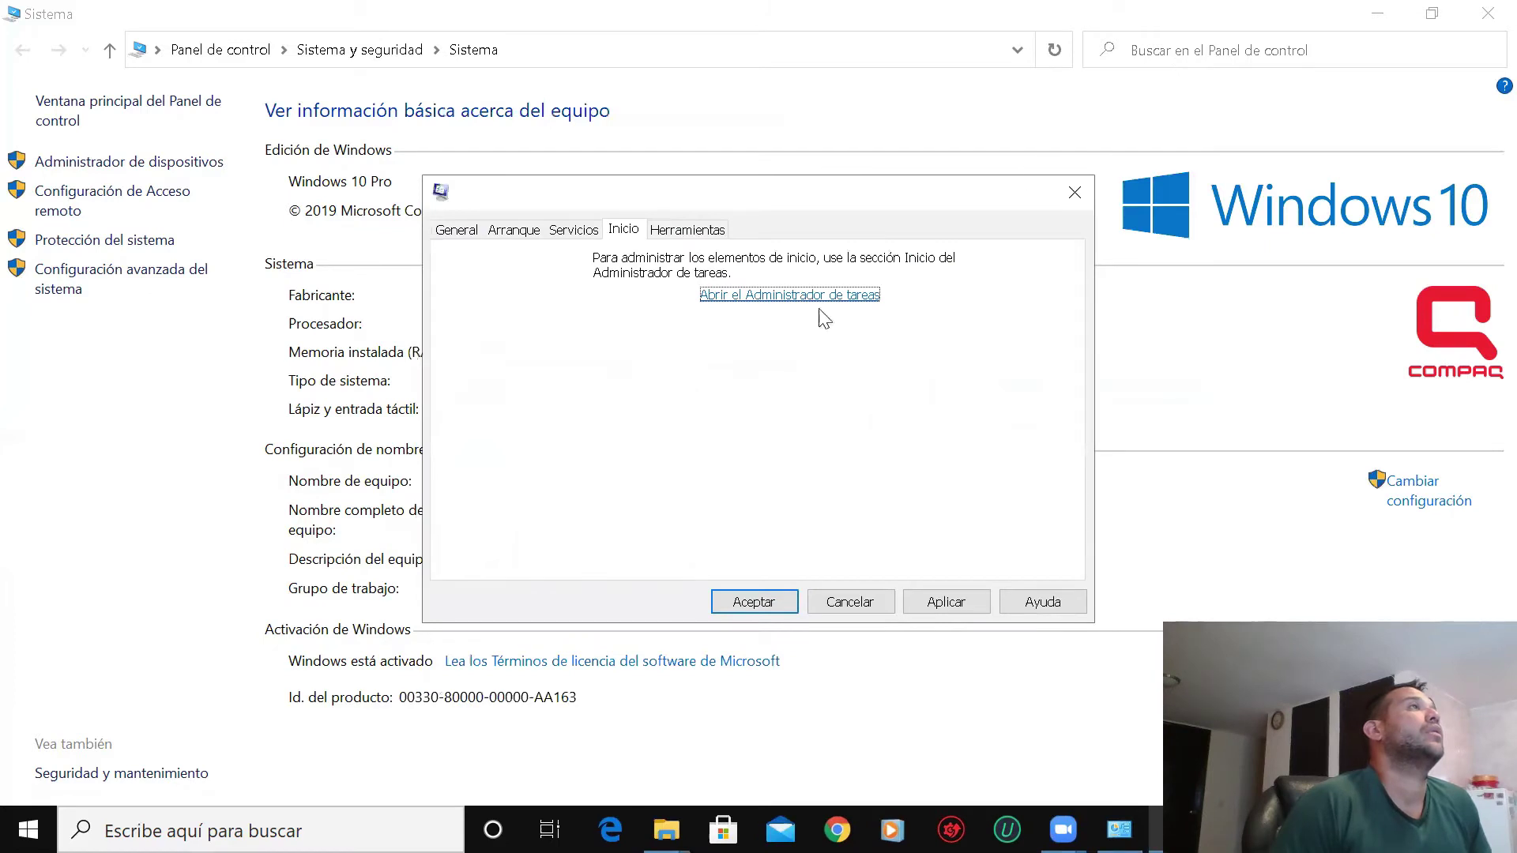
- Apply and accept the System Configuration changes, choosing to exit without restarting
click(695, 239)
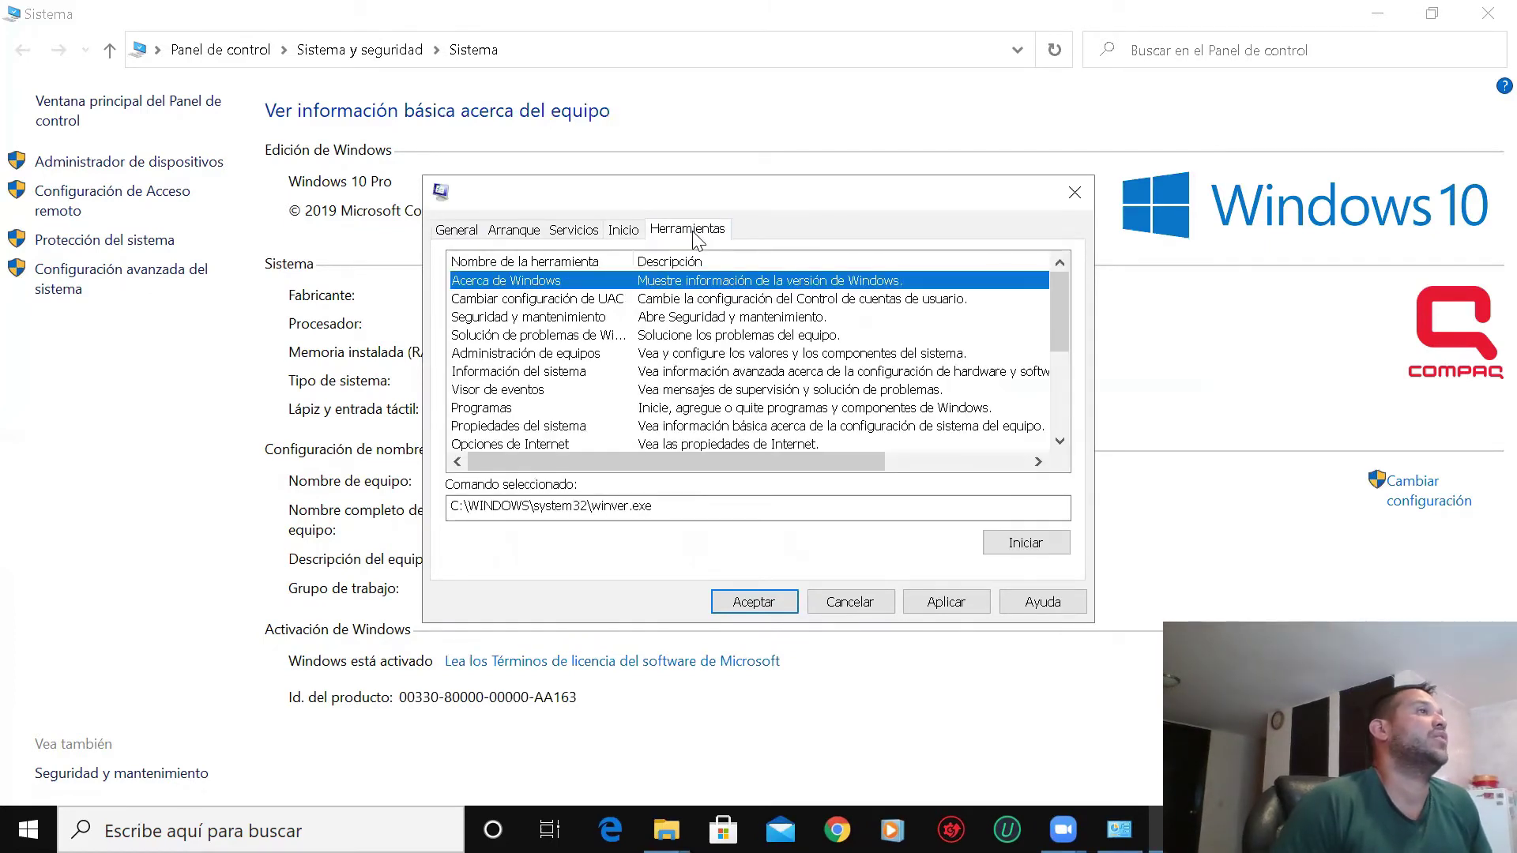
click(952, 602)
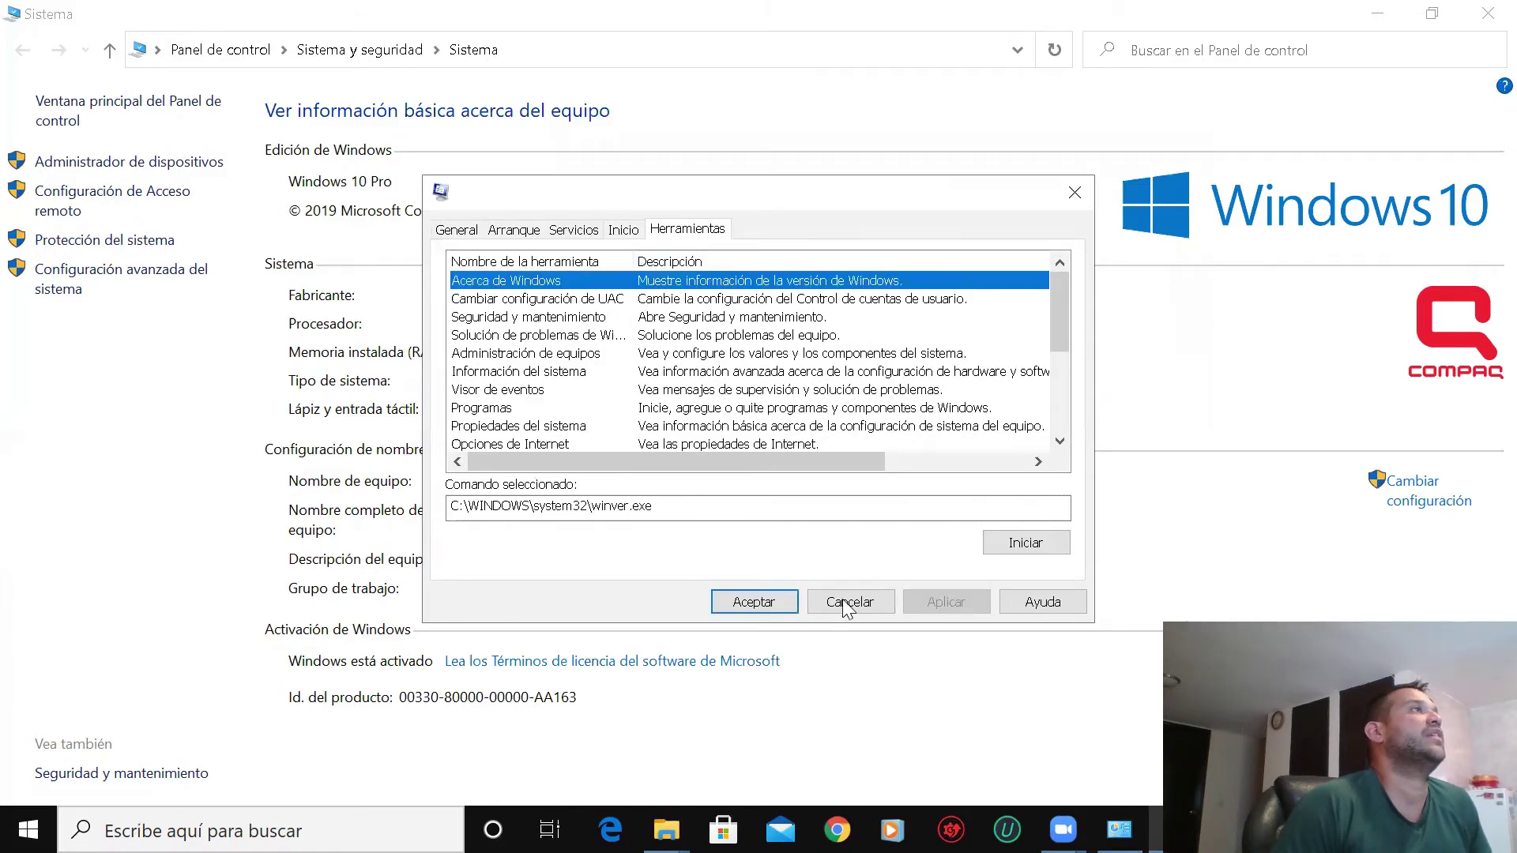
click(741, 607)
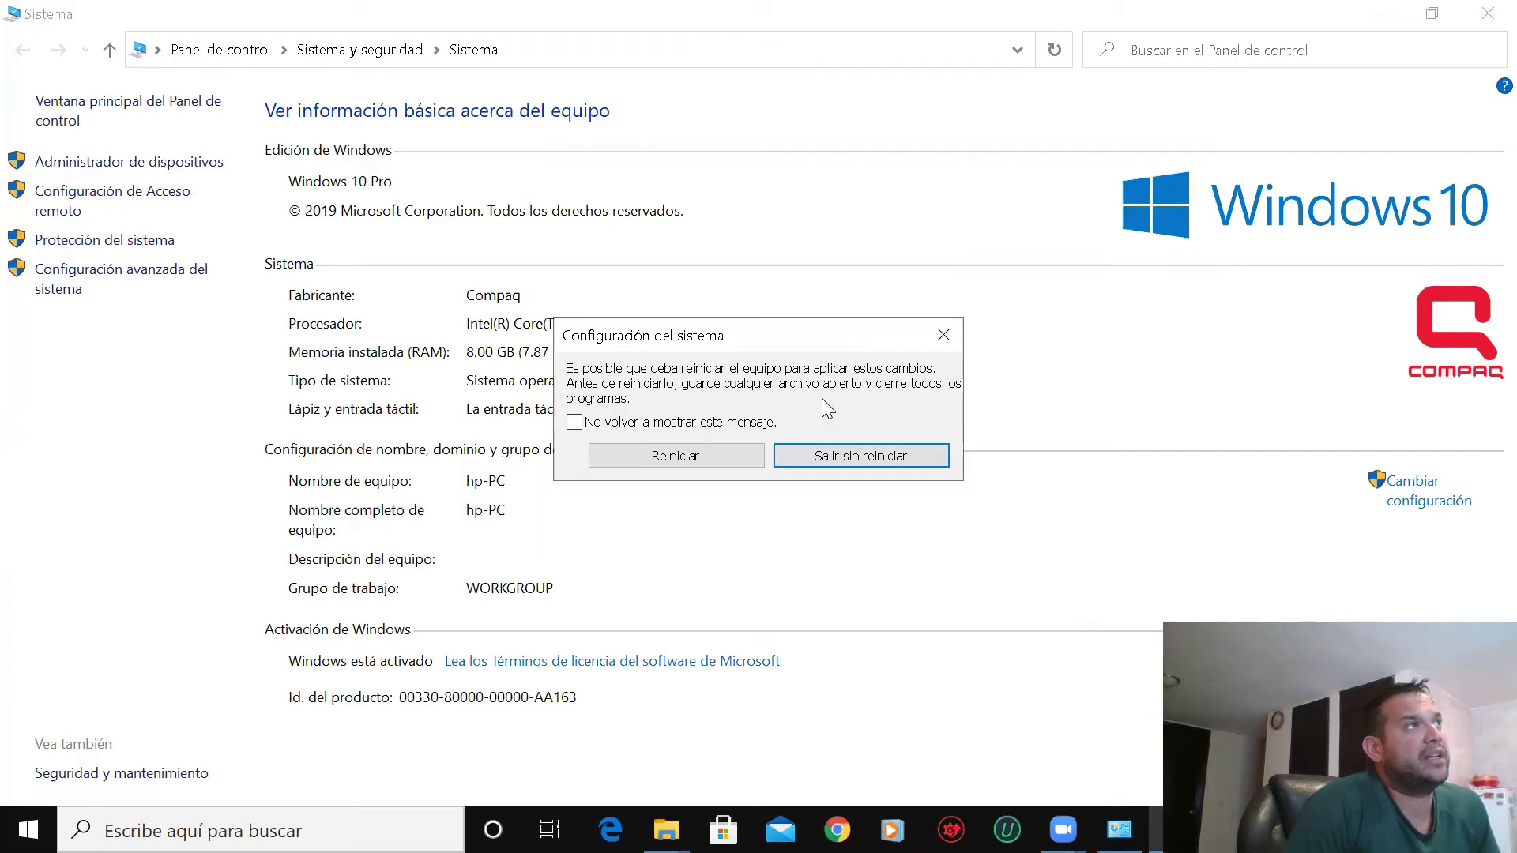
click(856, 459)
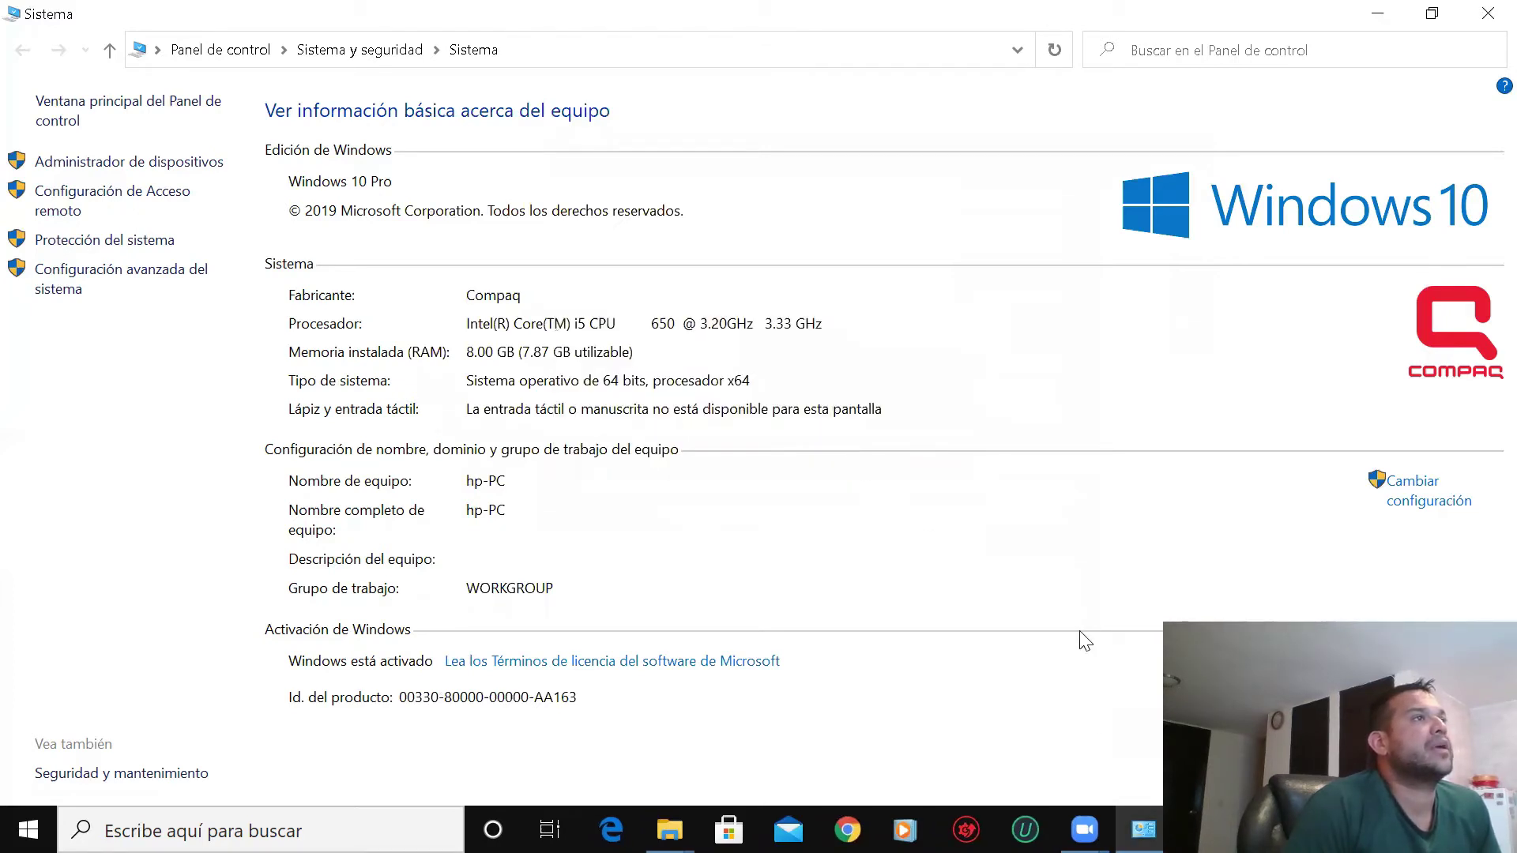
- Close the Sistema window and the Este equipo window
mouse_move(1143, 830)
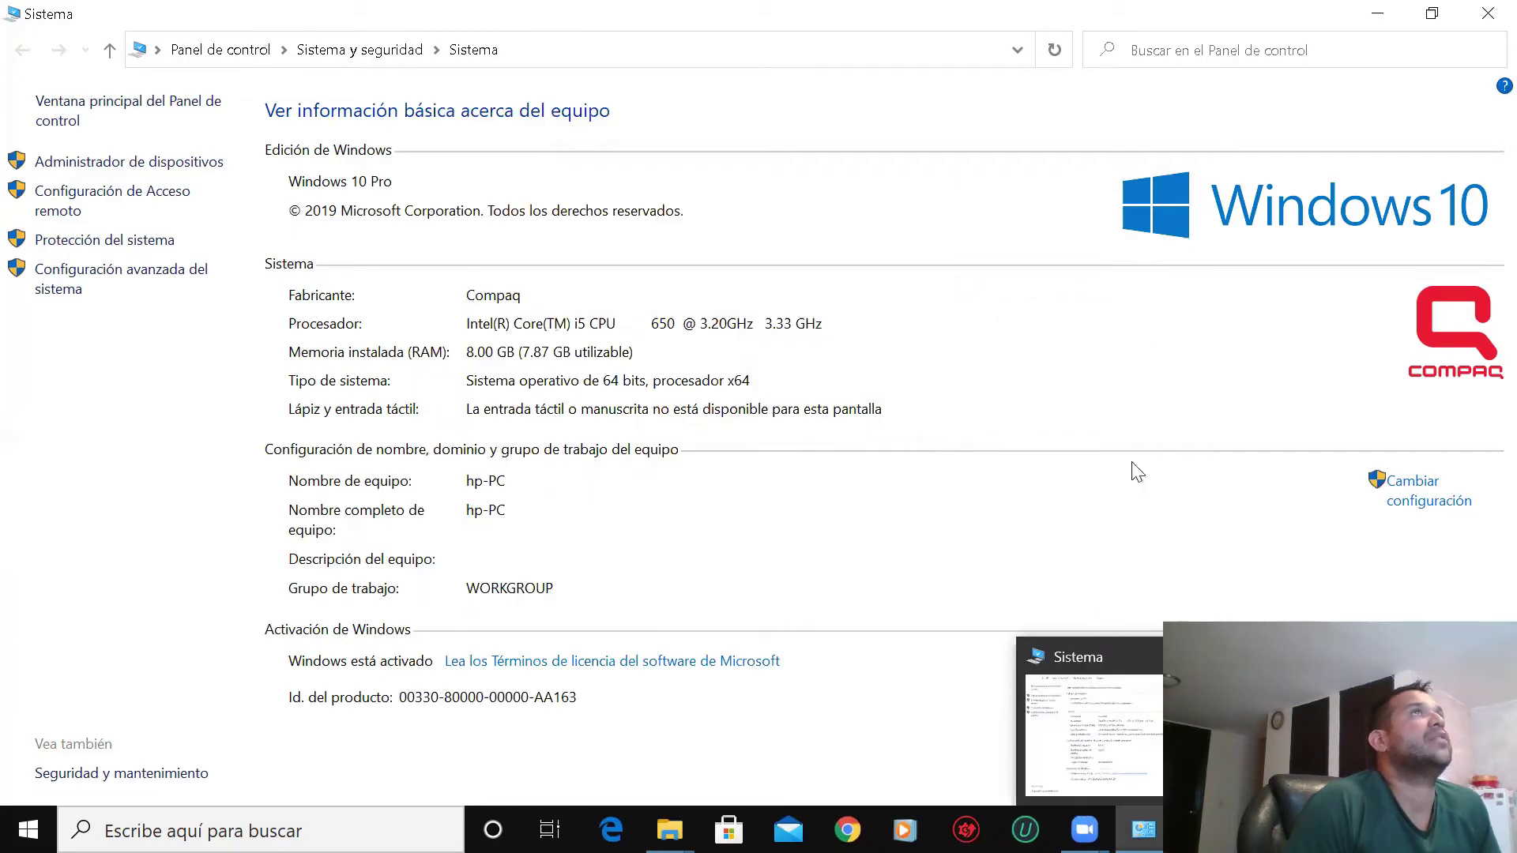
click(1484, 14)
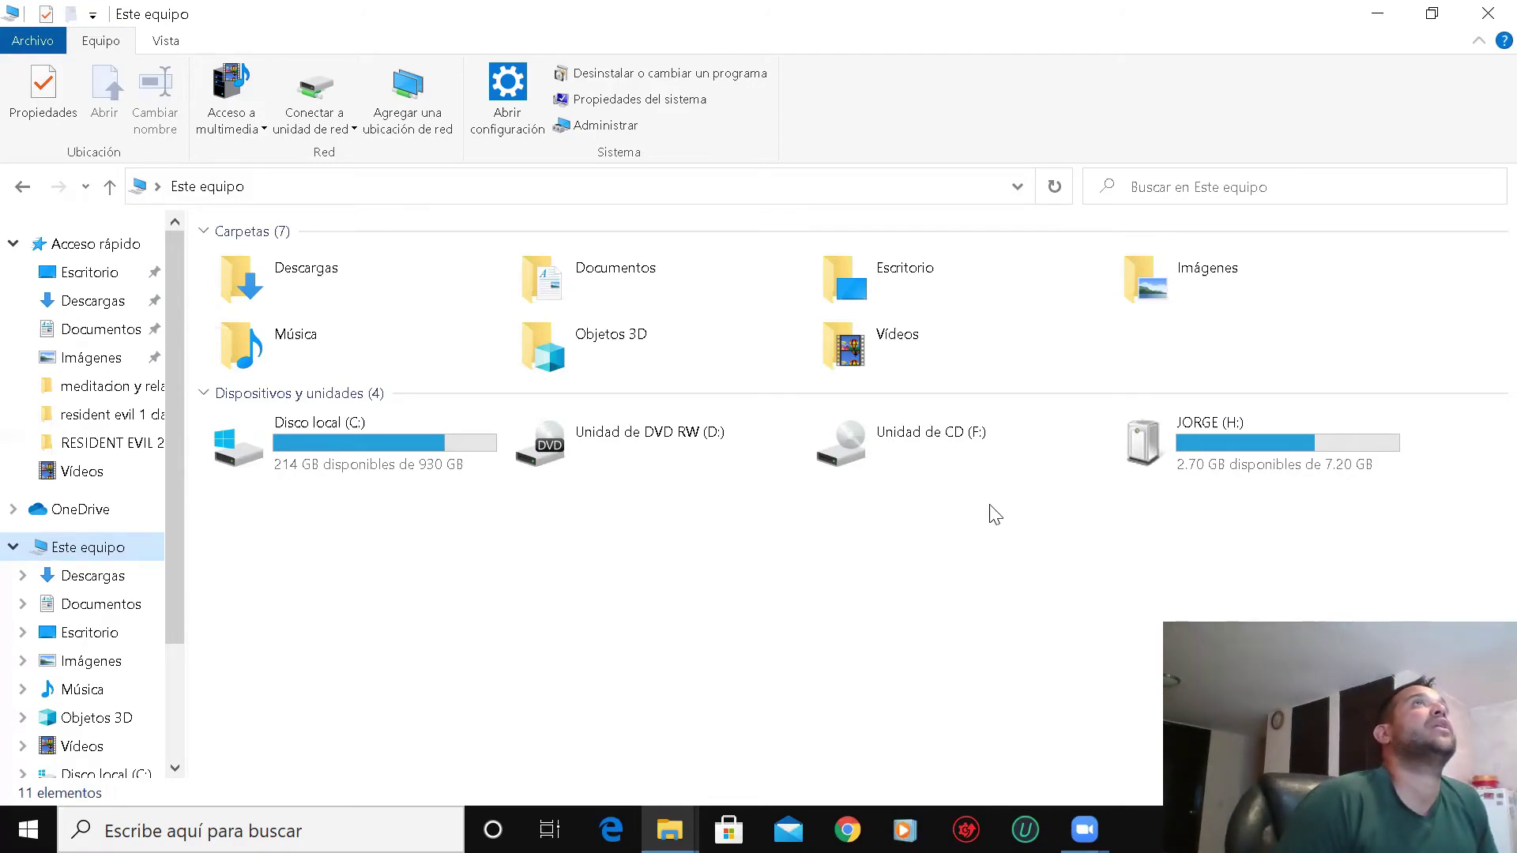
click(1485, 17)
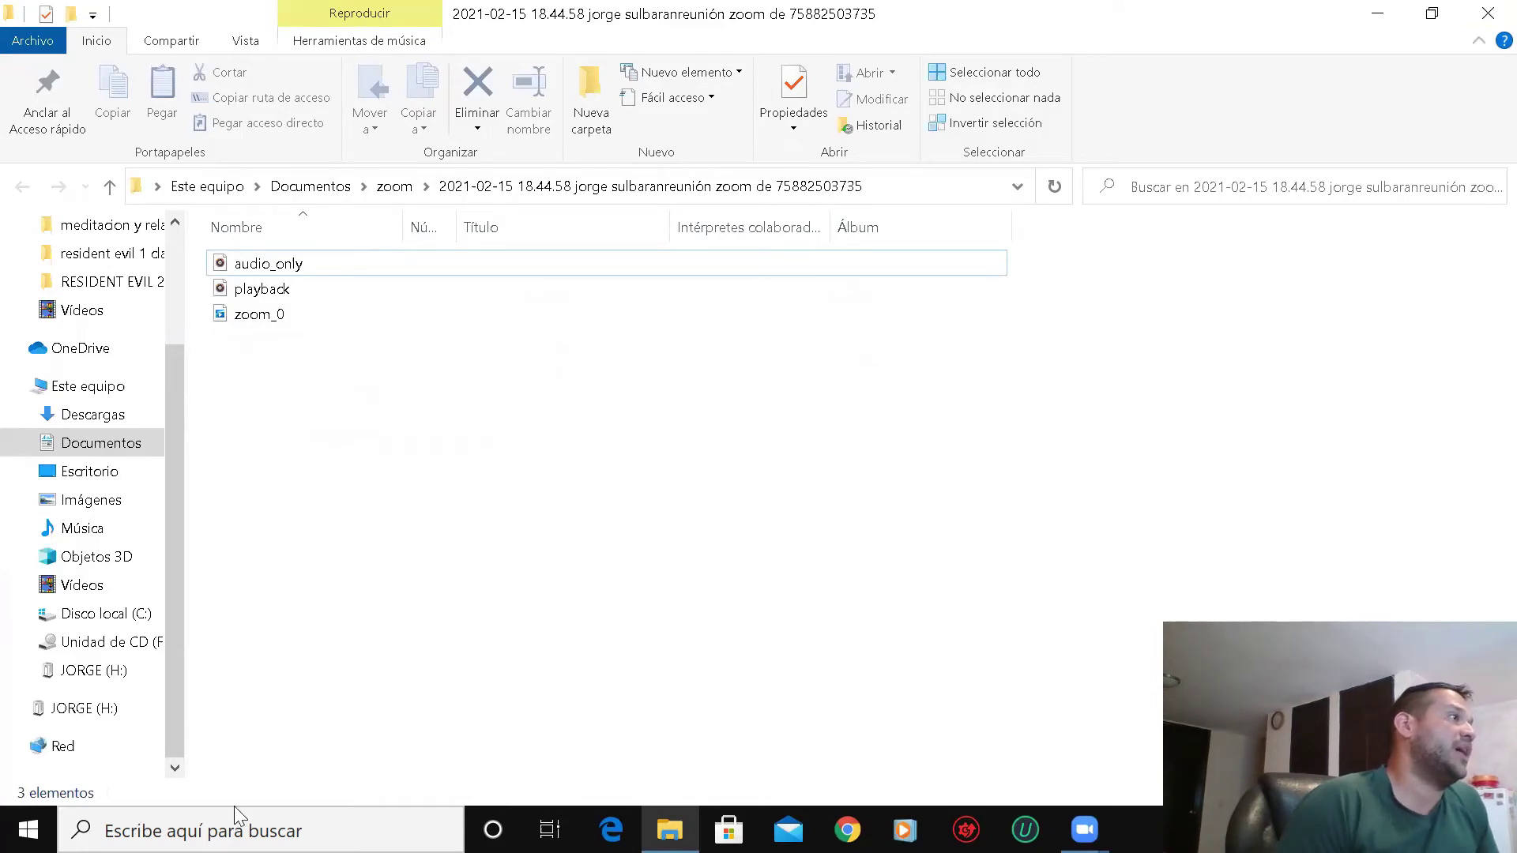
- Search Windows for "viso" and open Visor de eventos
click(237, 829)
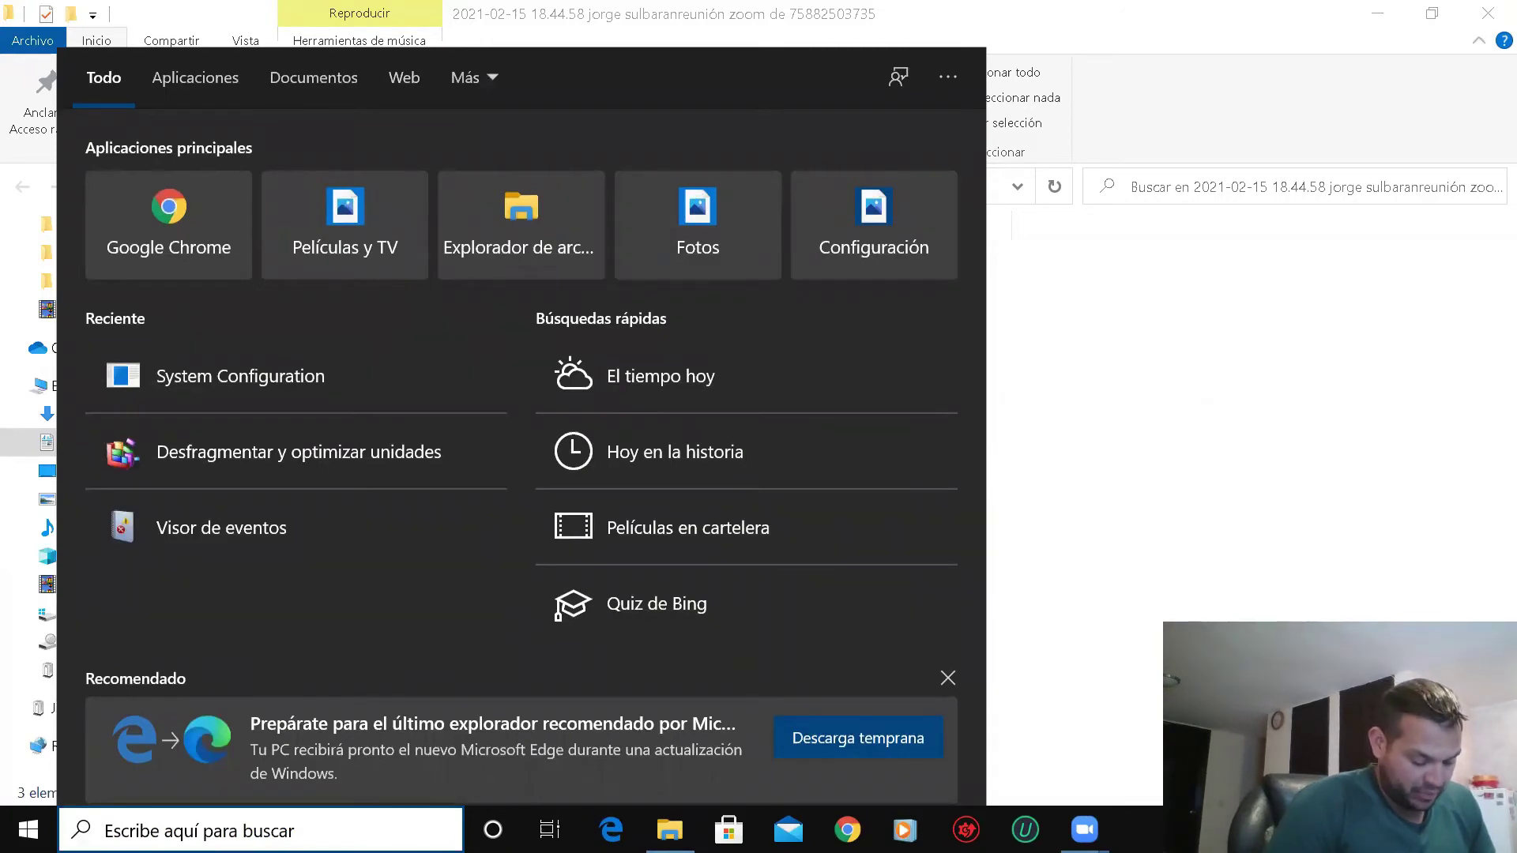
text(vis)
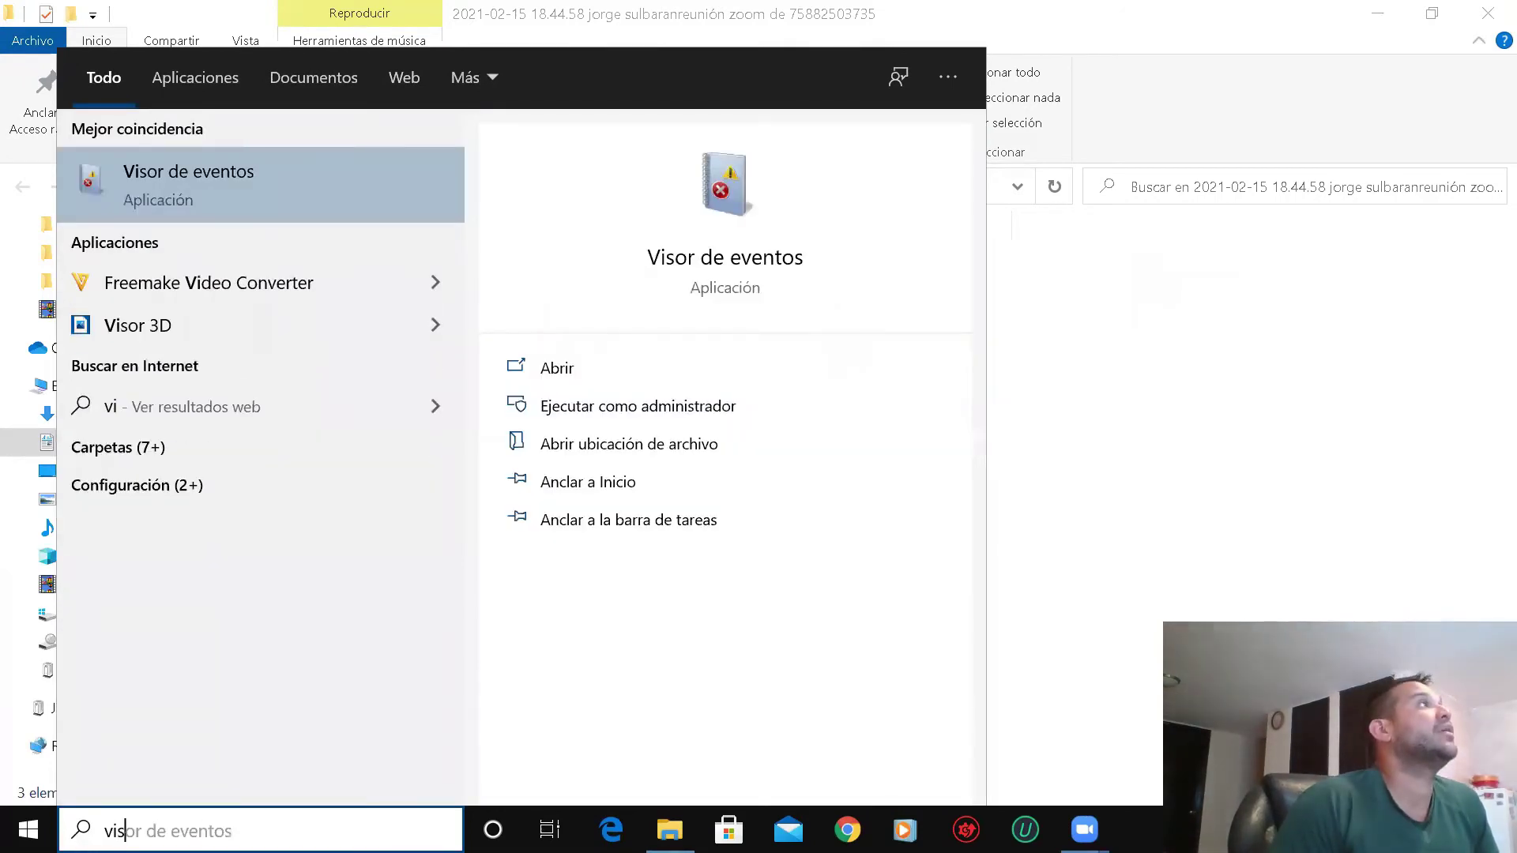
text(o)
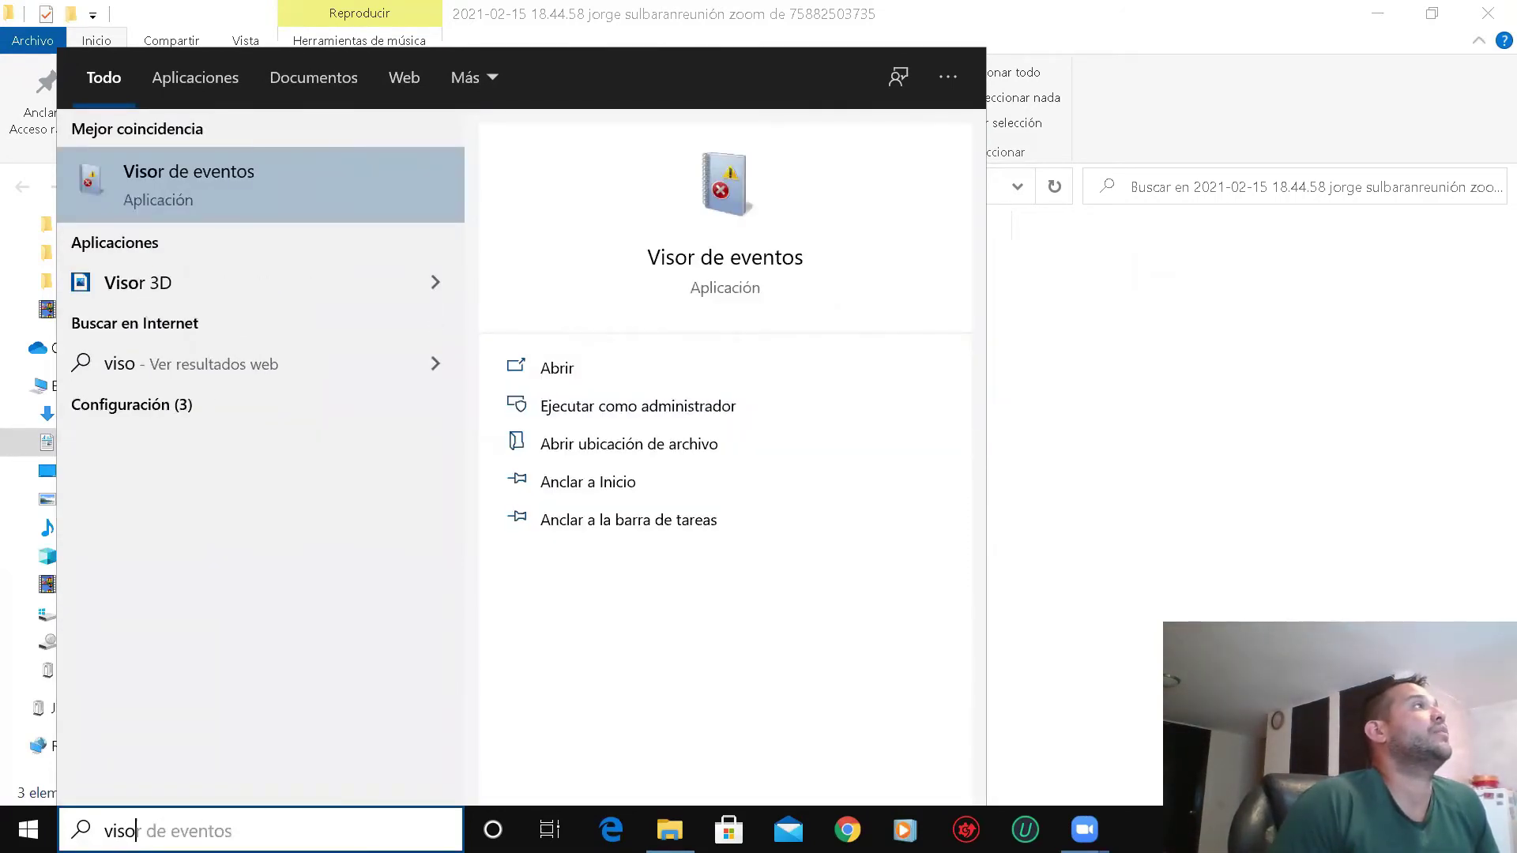
click(289, 187)
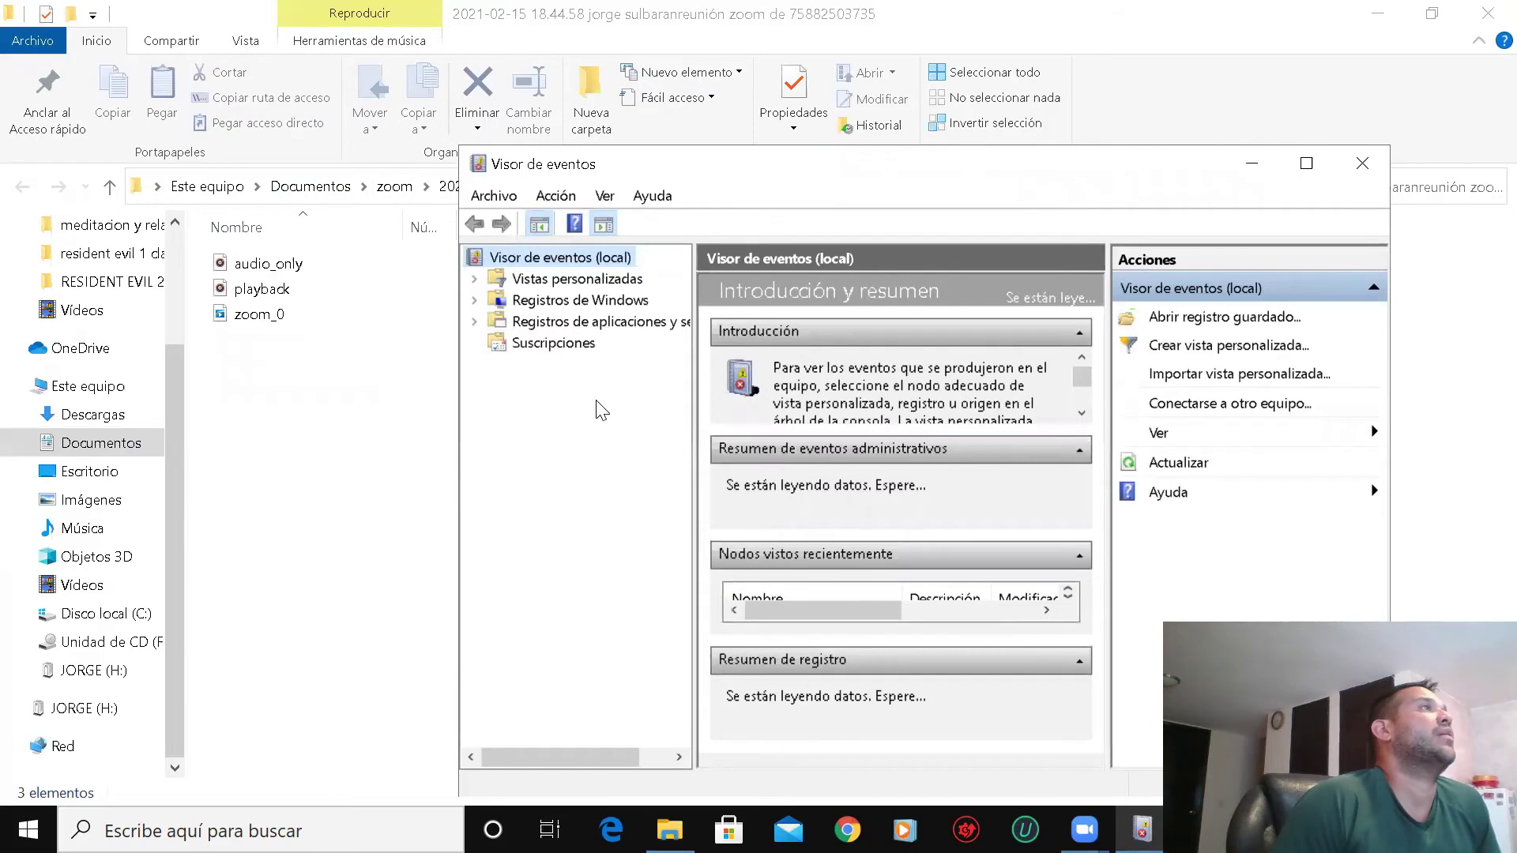
- Expand Registros de Windows and examine the events recorded in the Aplicación log
click(501, 306)
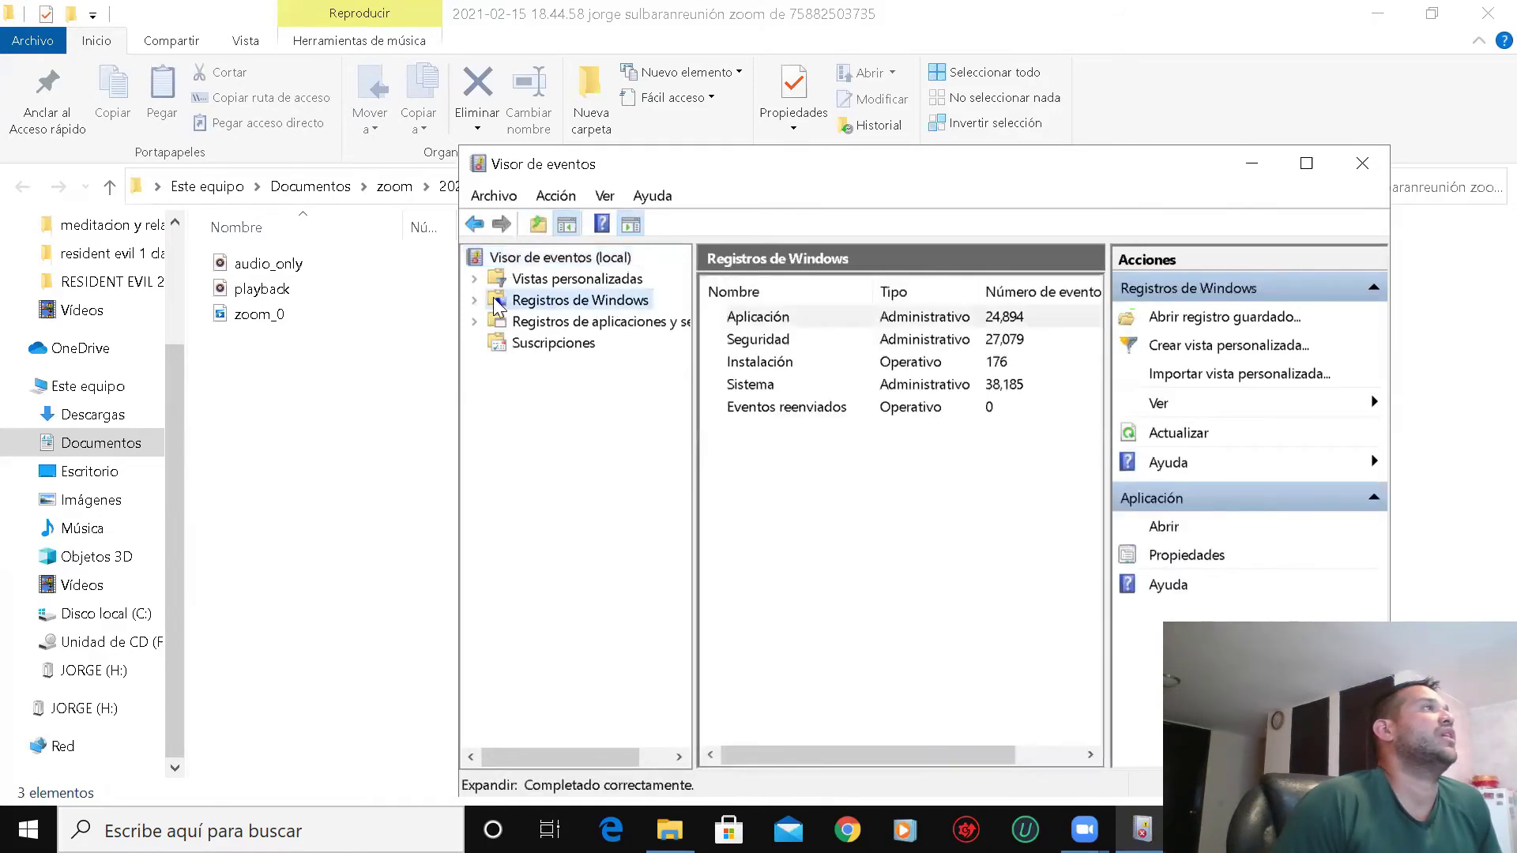
click(475, 302)
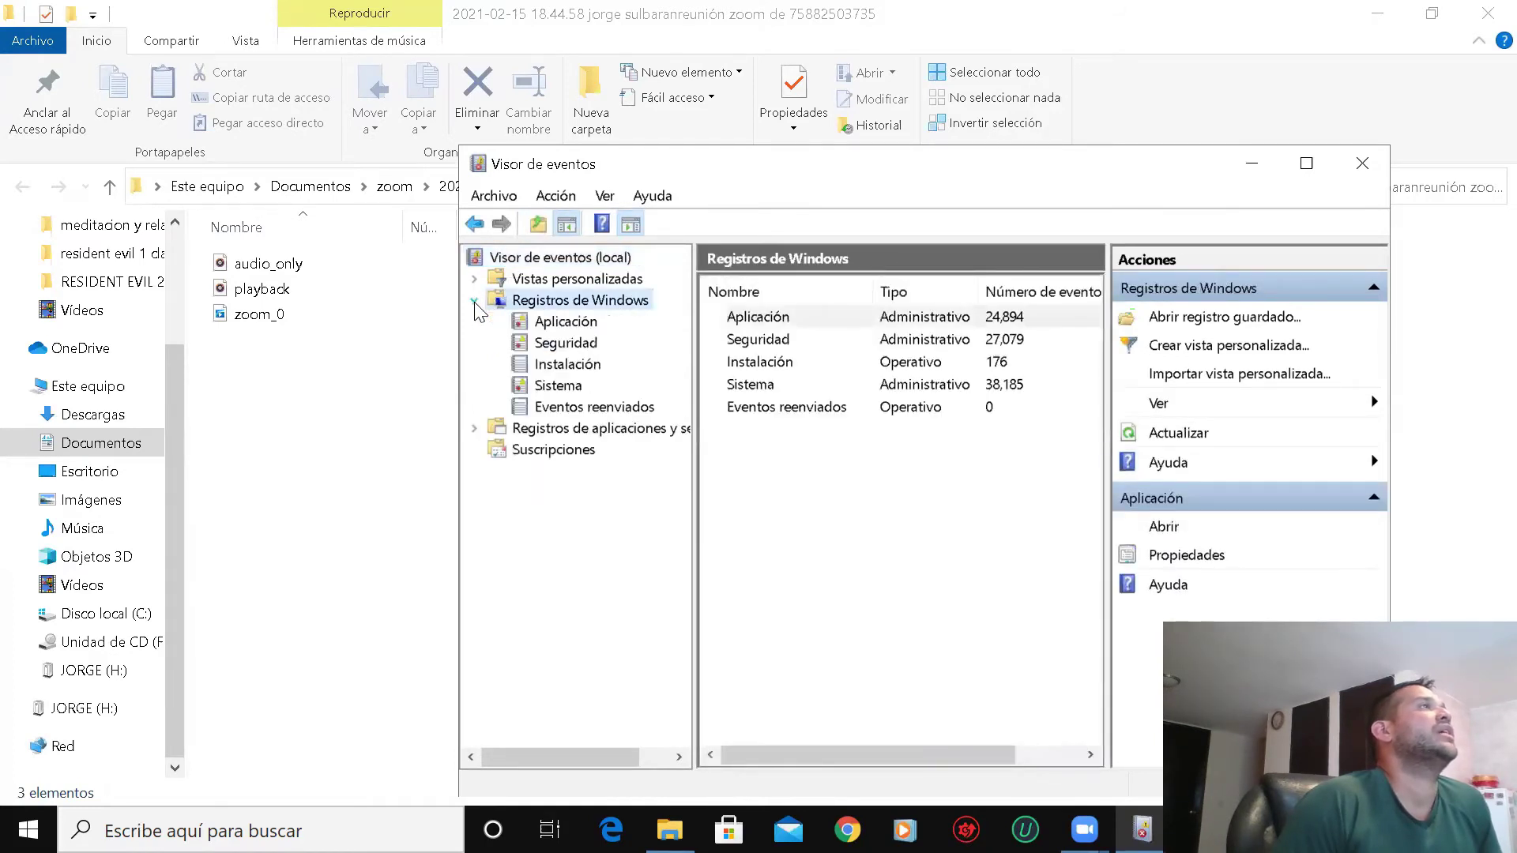
click(569, 325)
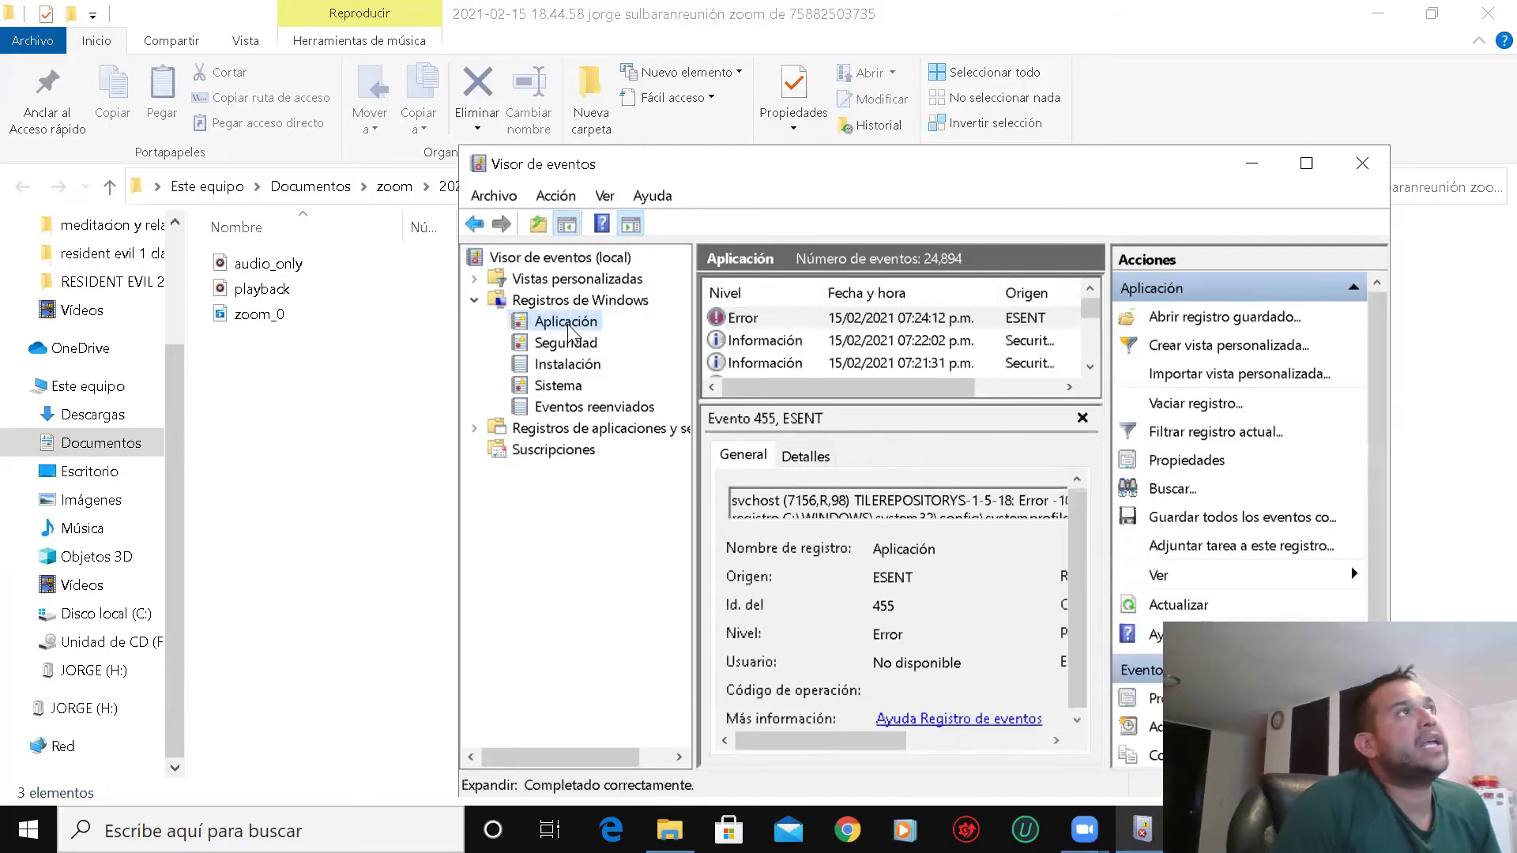
click(1090, 366)
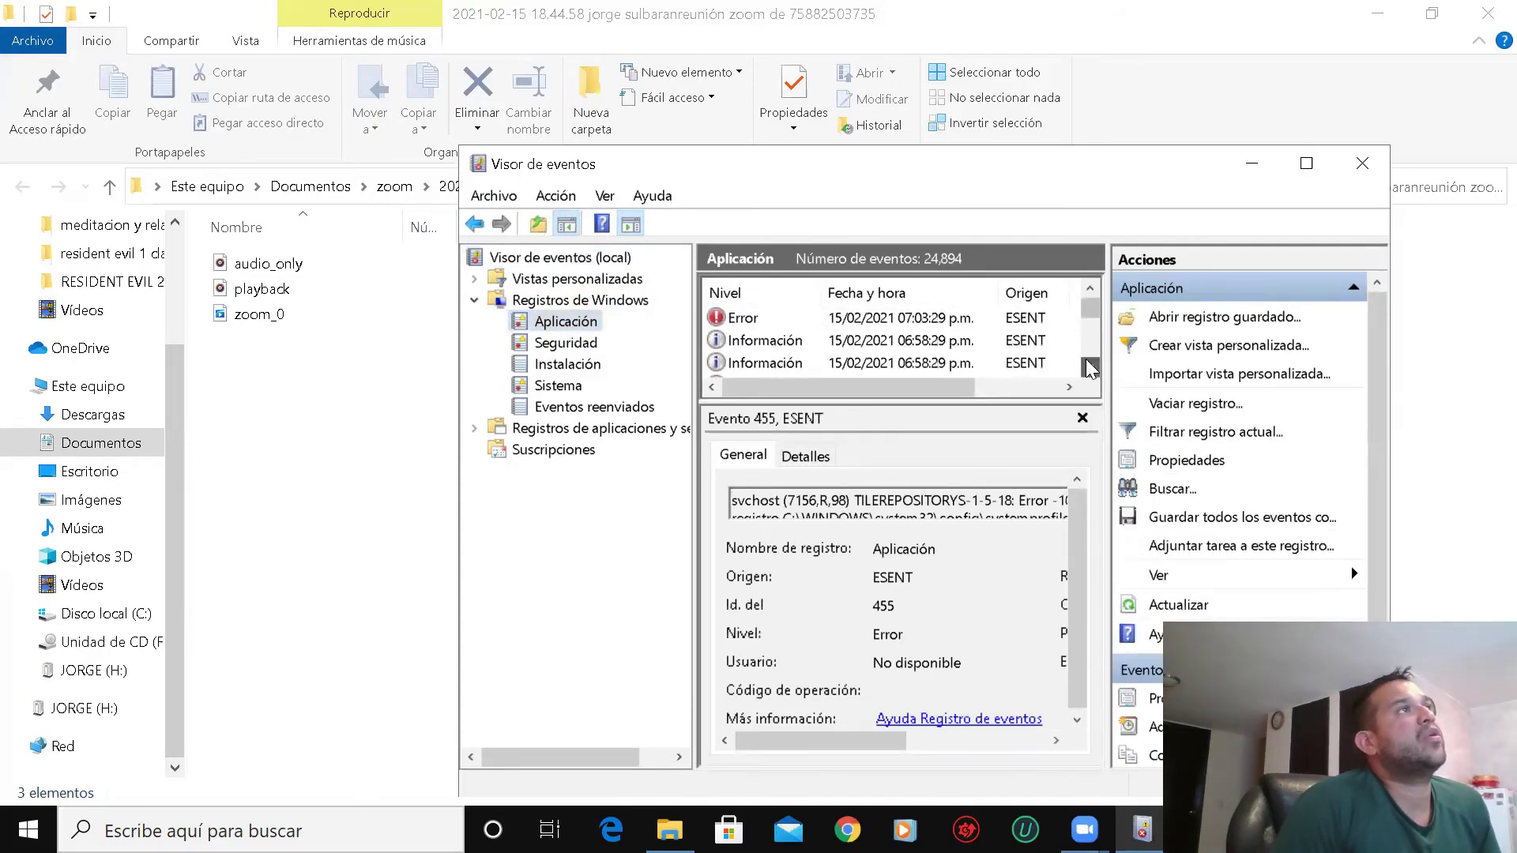
click(1089, 366)
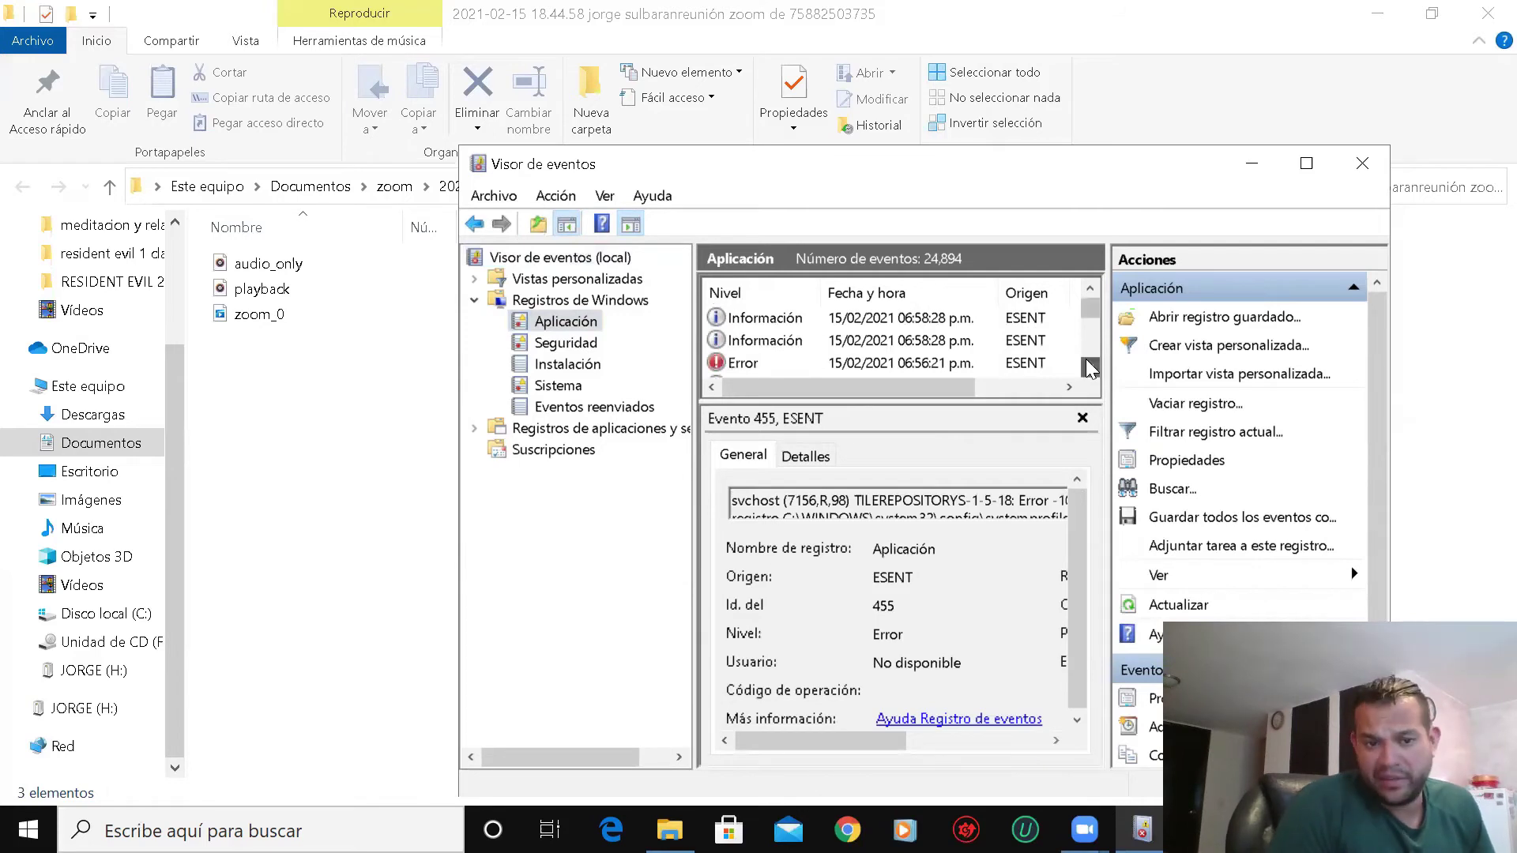
click(1089, 366)
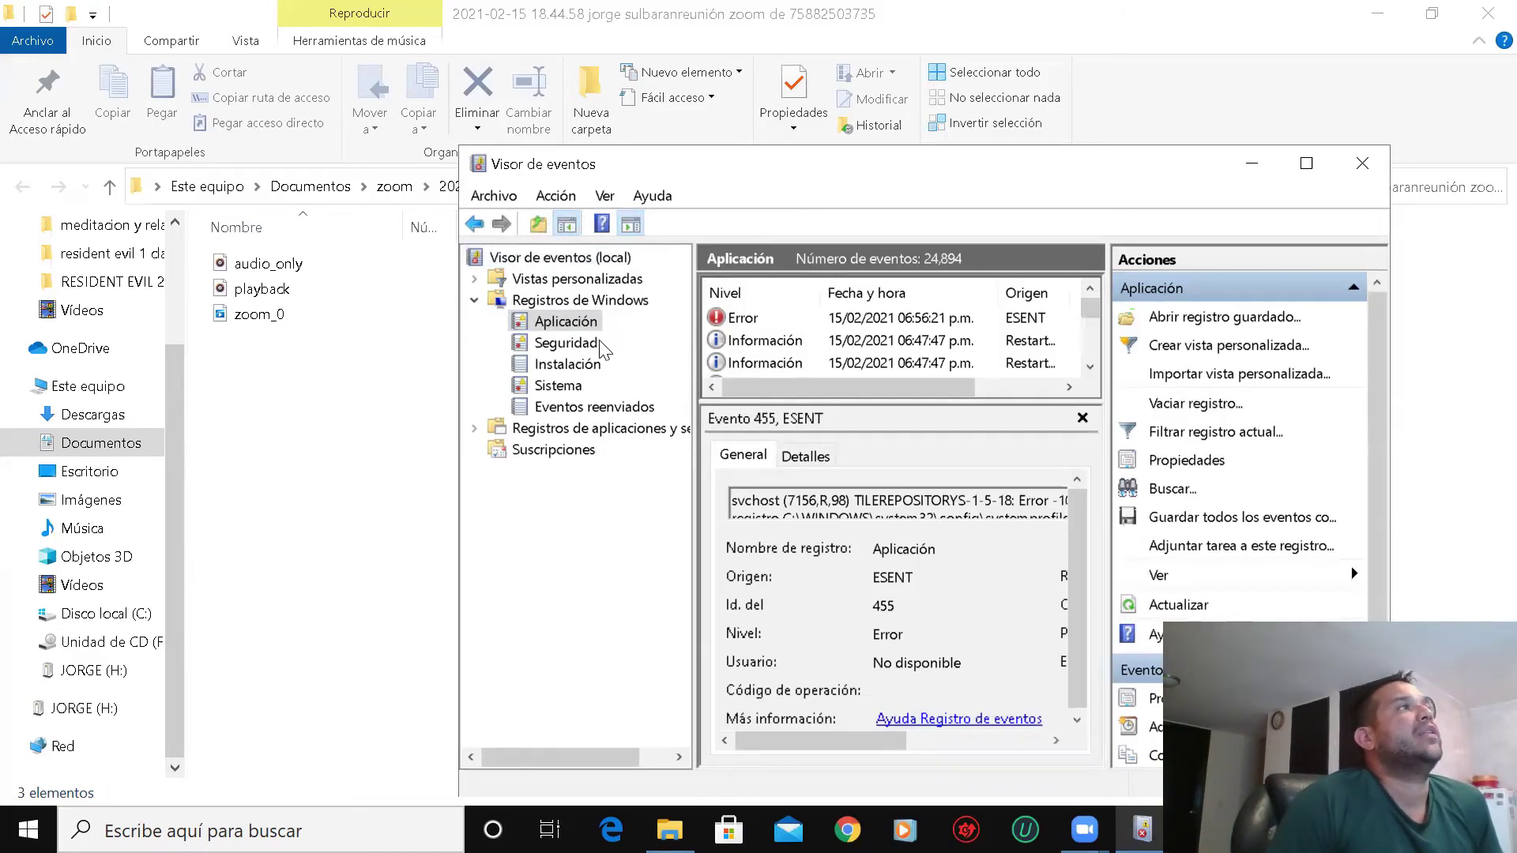
- Clear the Aplicación log without saving its contents
right_click(576, 333)
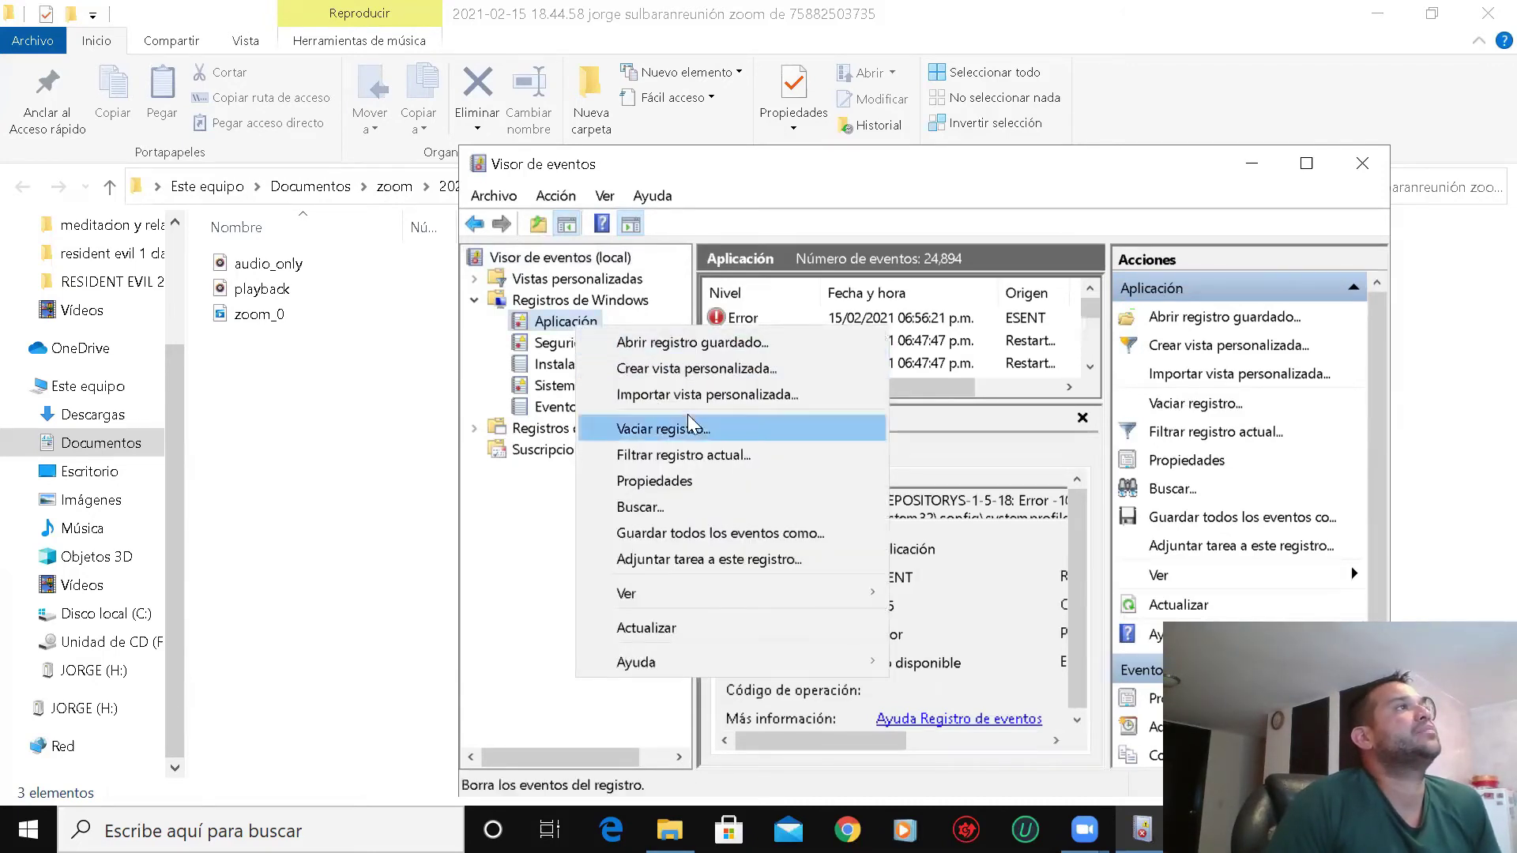
click(701, 444)
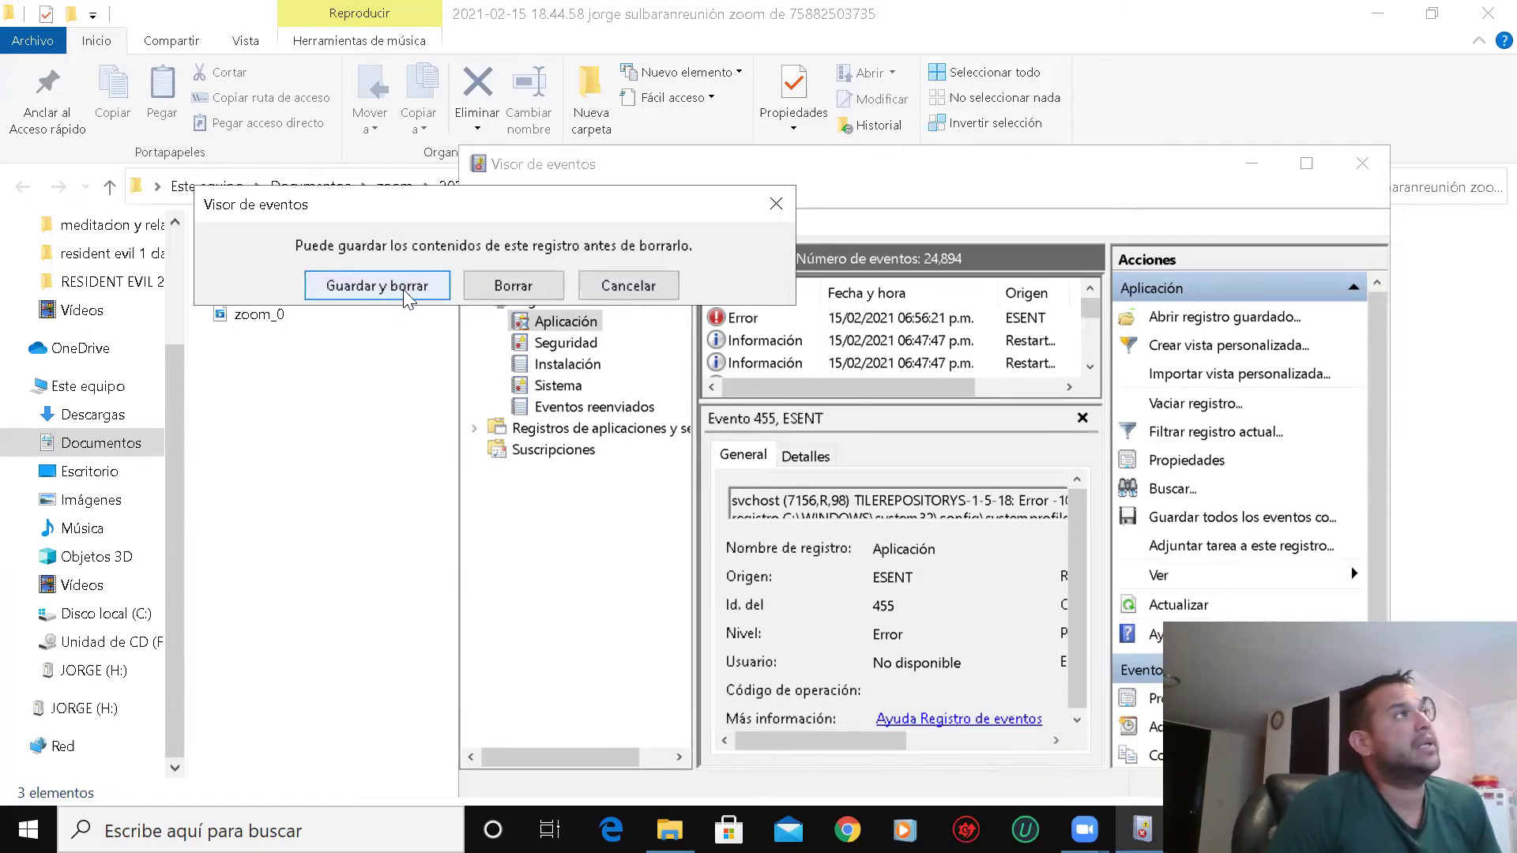
click(528, 293)
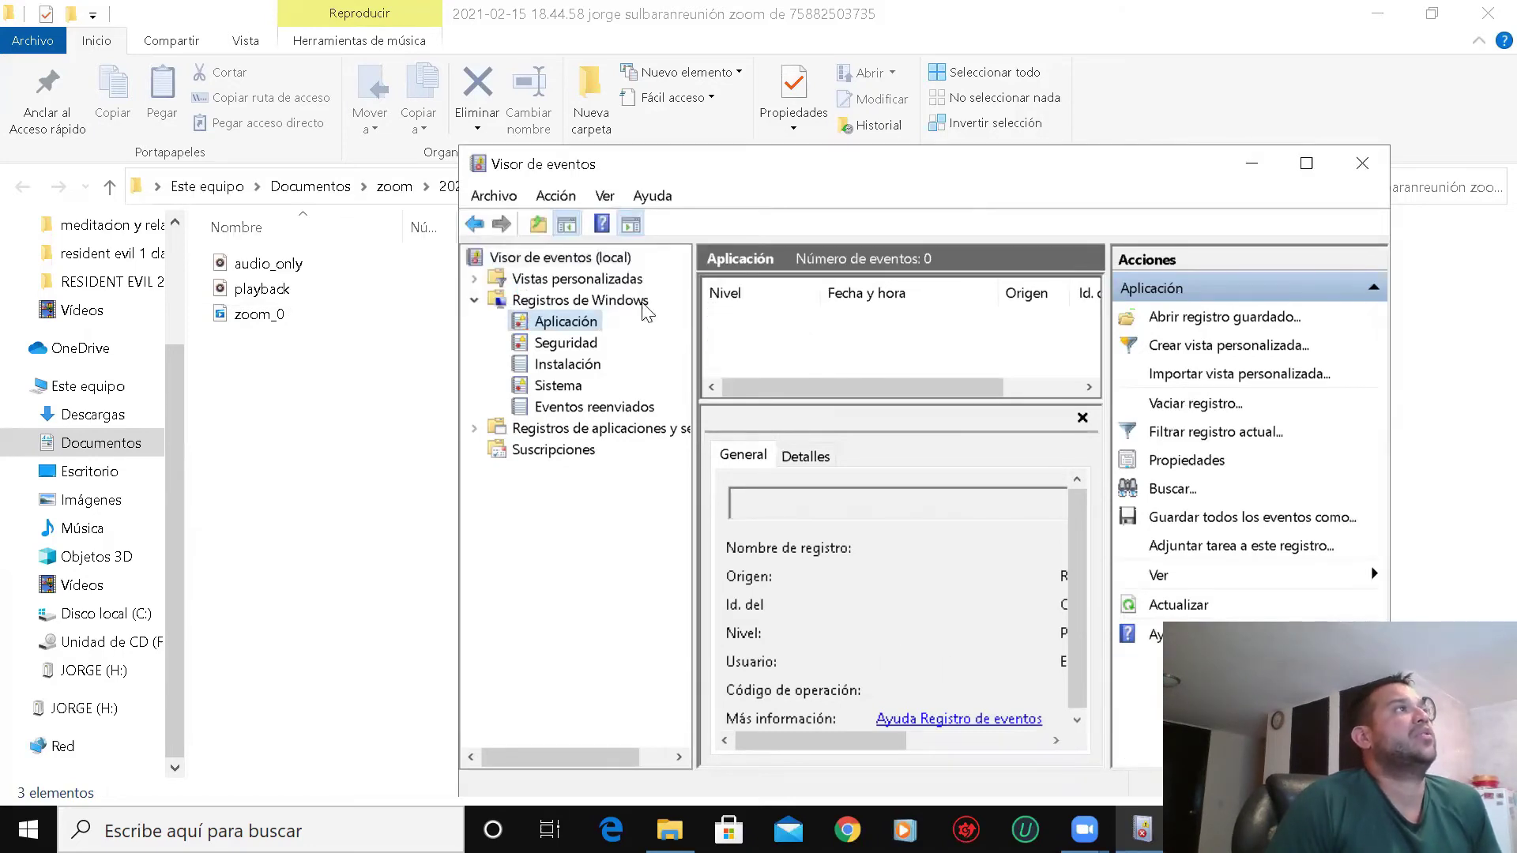
- Clear the Seguridad log without saving its contents, and clear it a second time for the remaining audit event
click(564, 347)
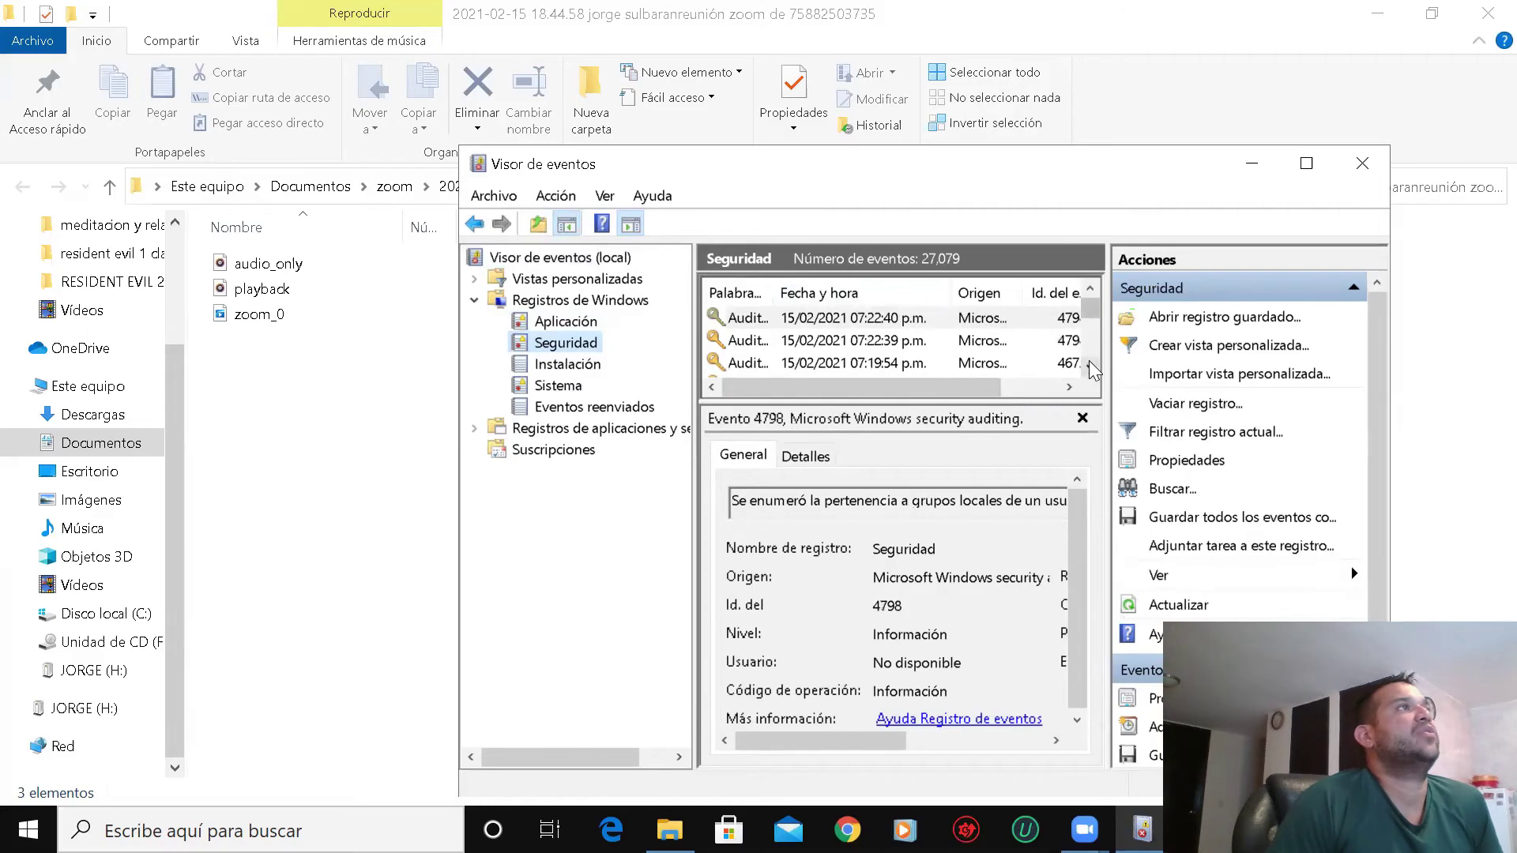
scroll(1091, 364, down, 2)
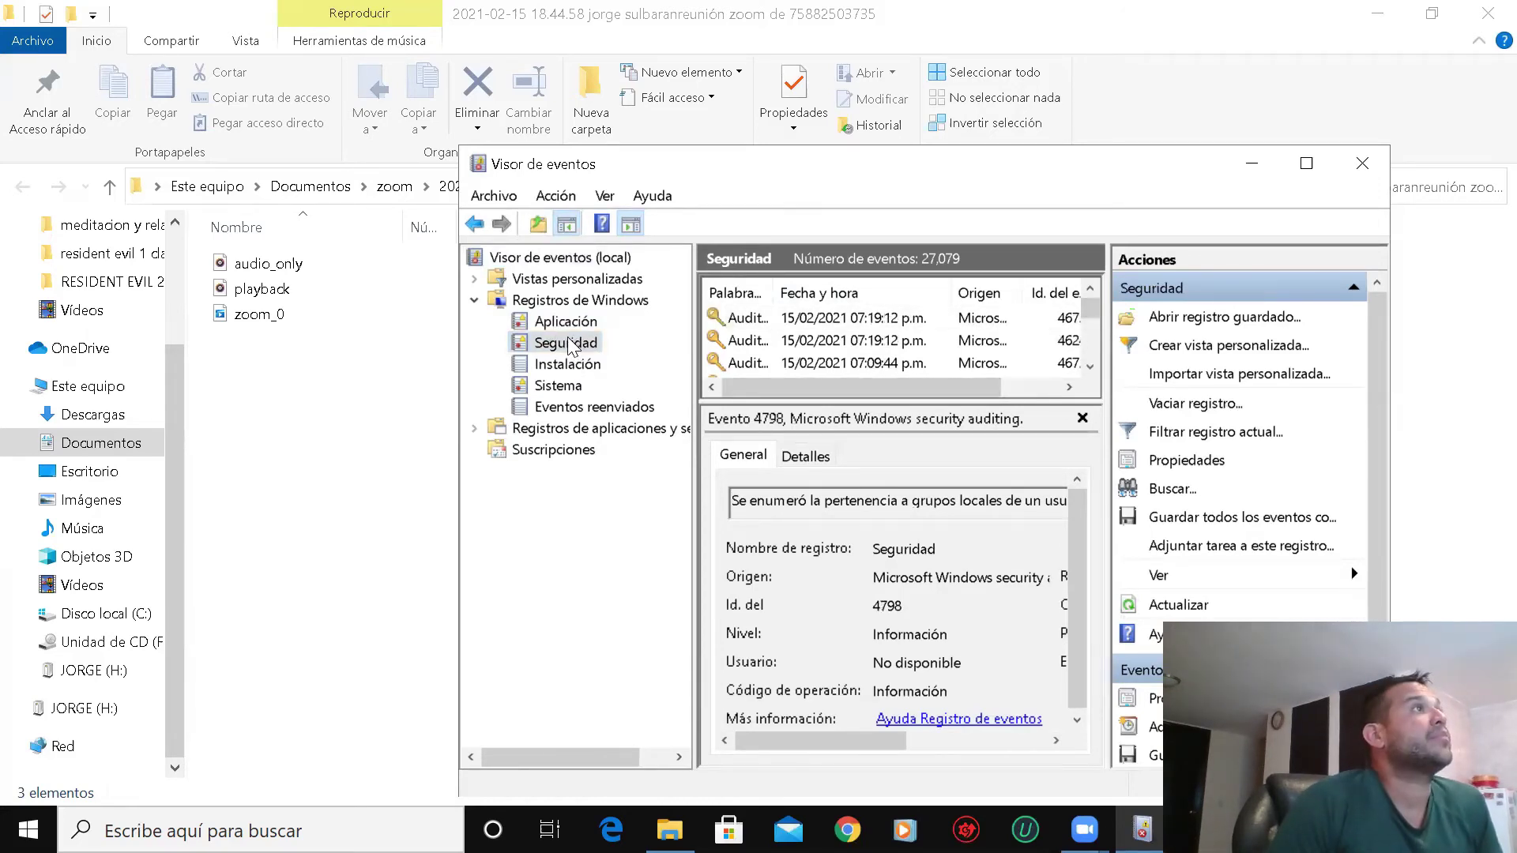
right_click(571, 348)
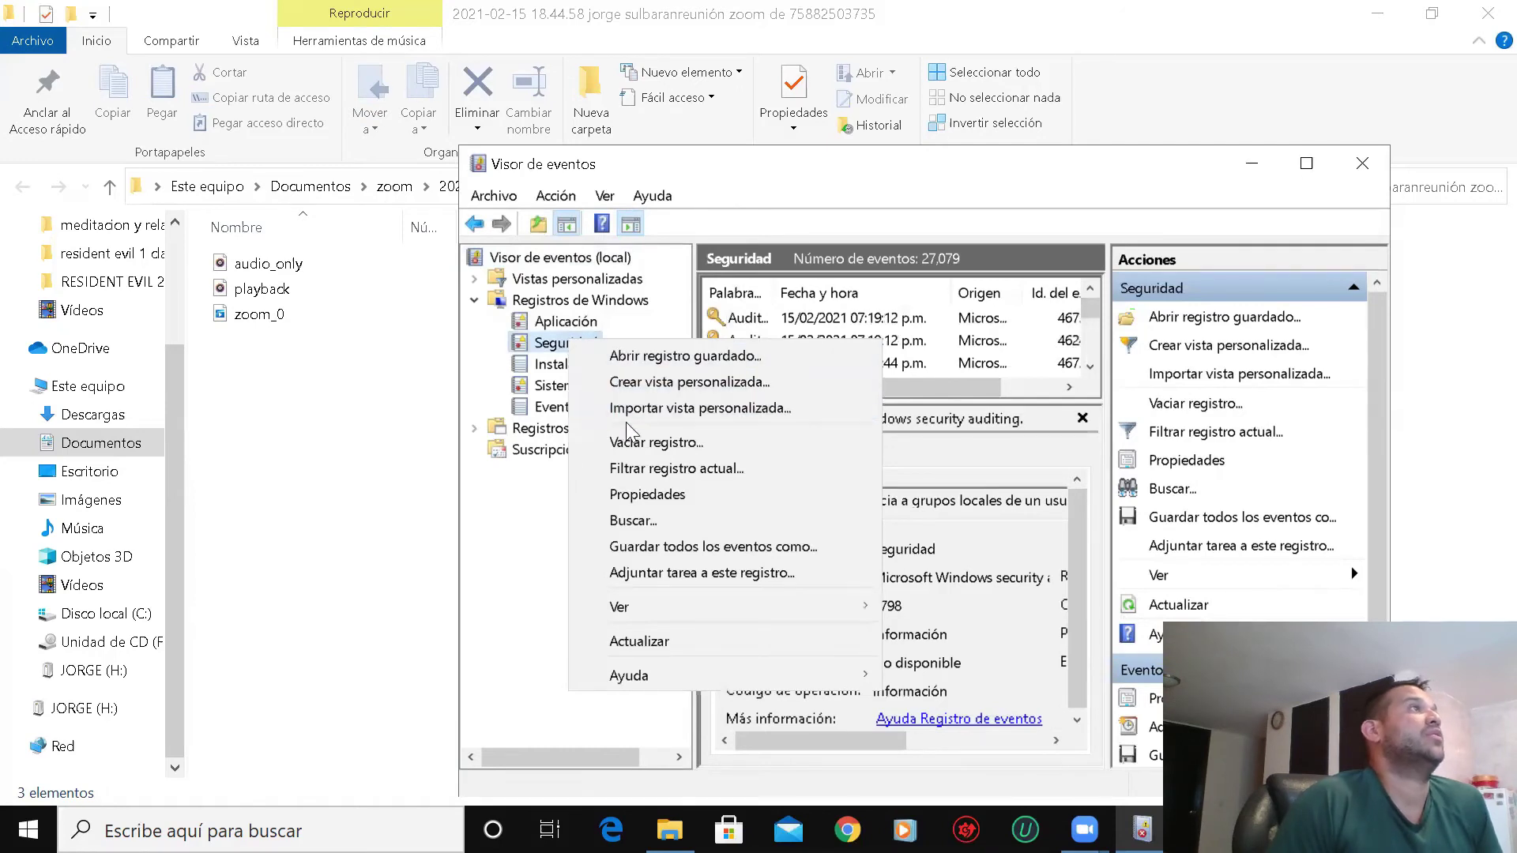
click(636, 441)
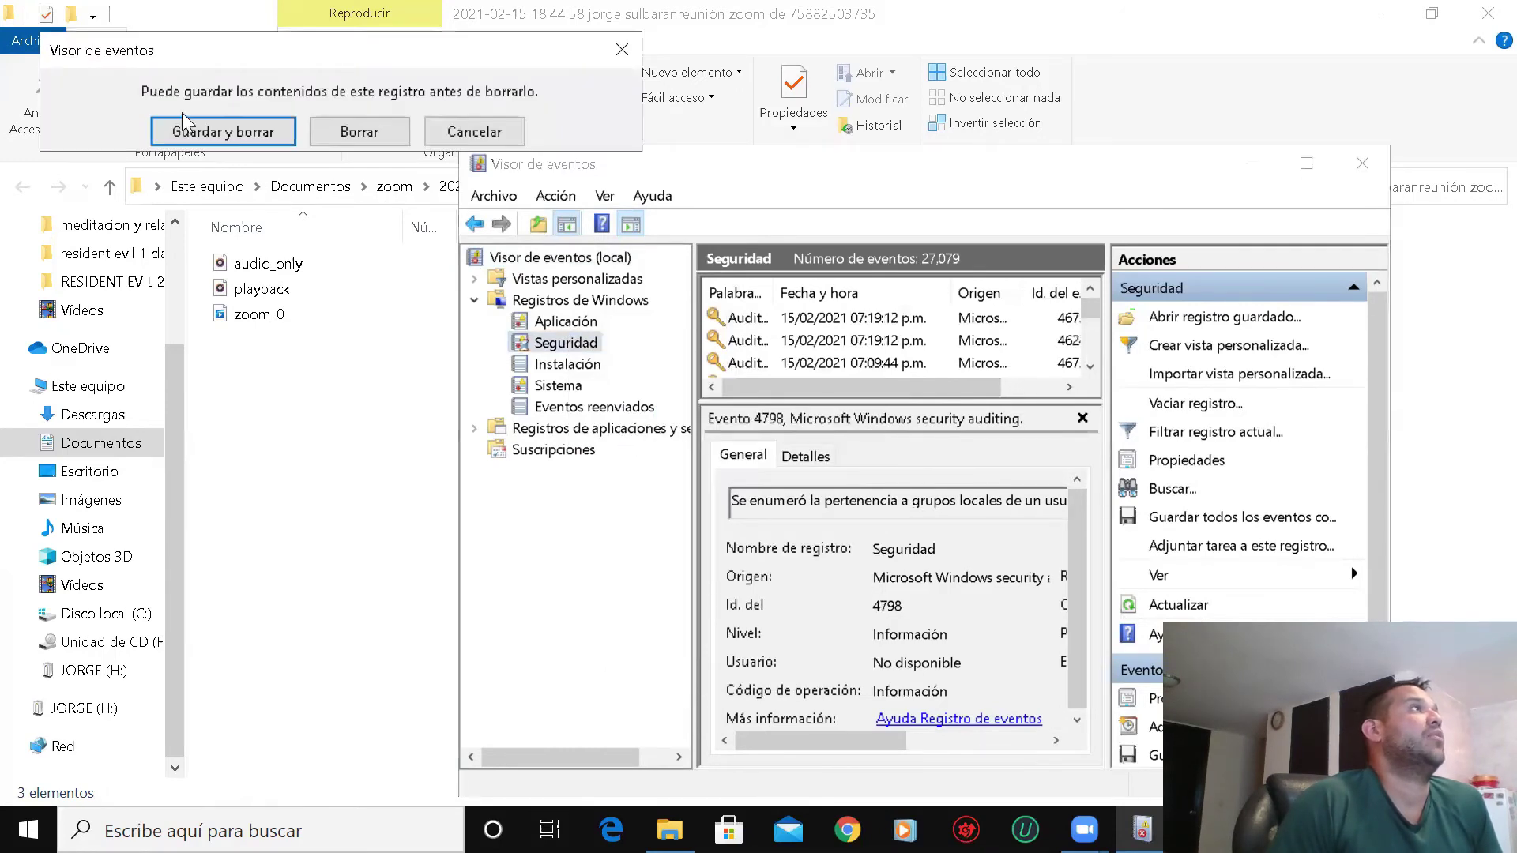
click(387, 128)
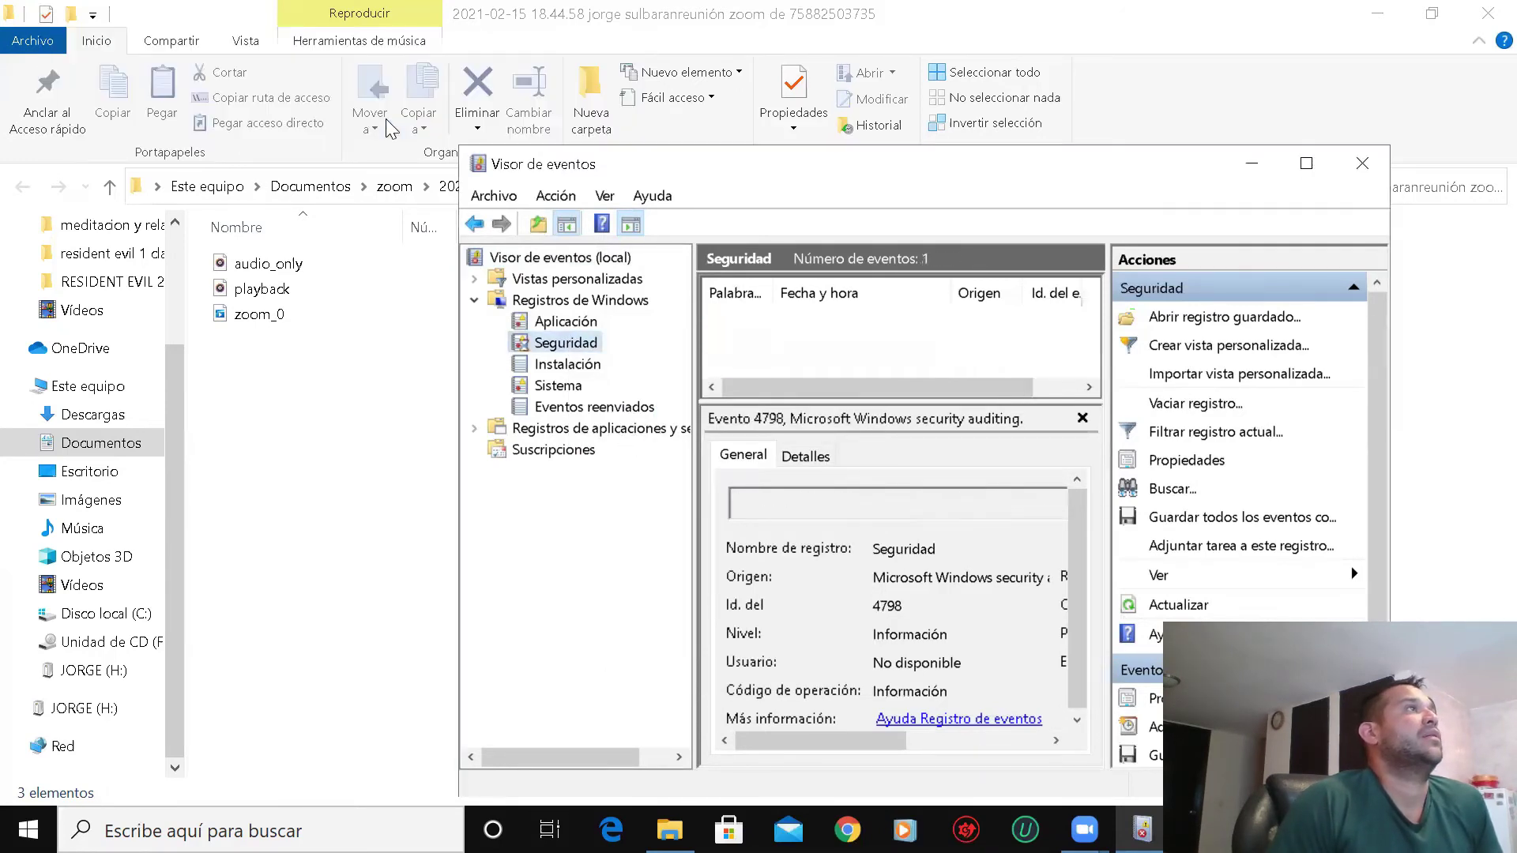
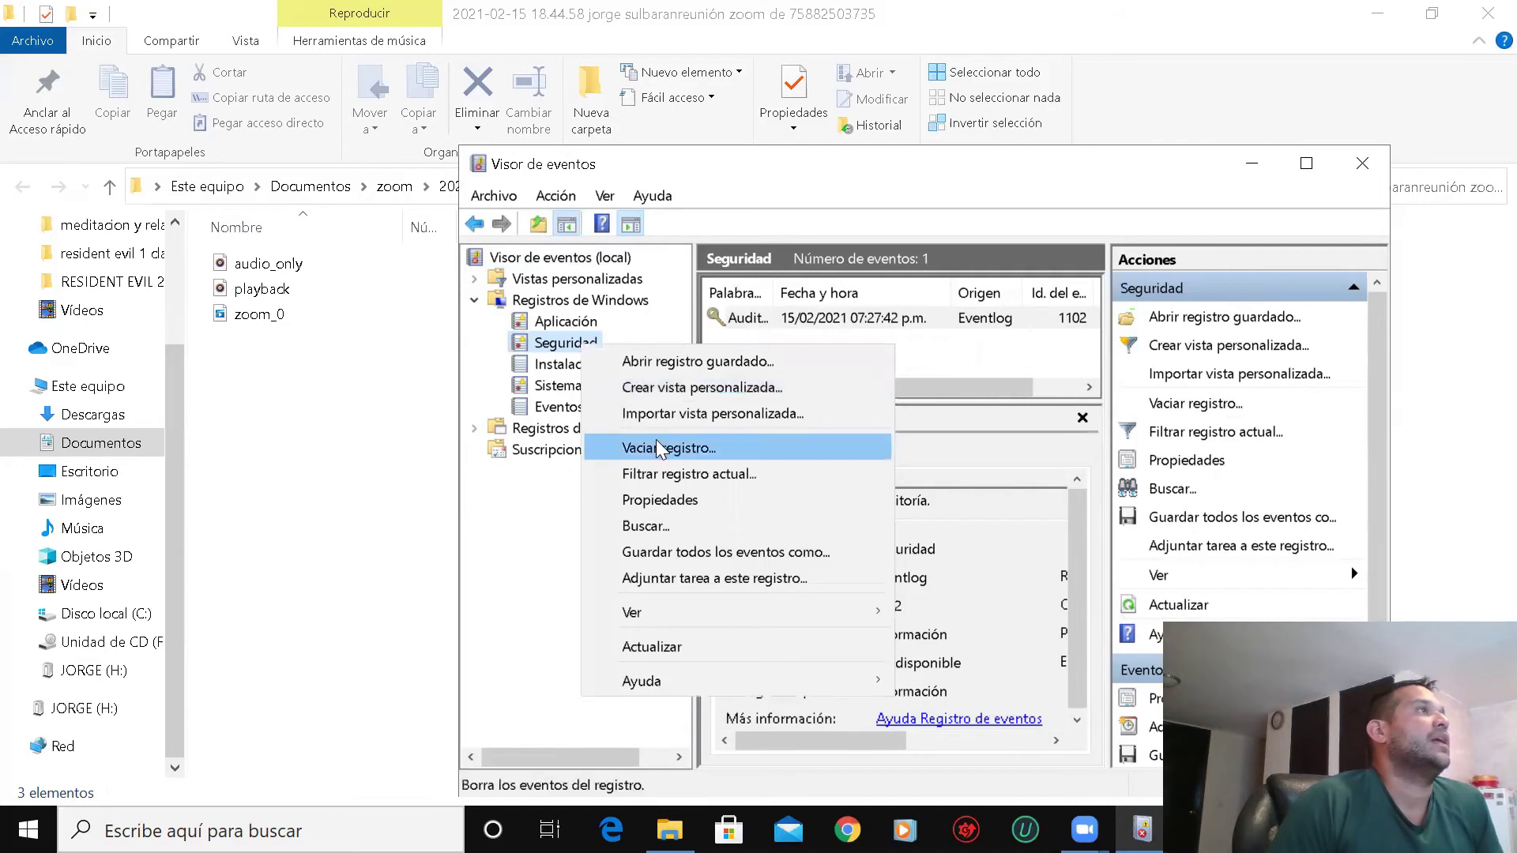
click(657, 448)
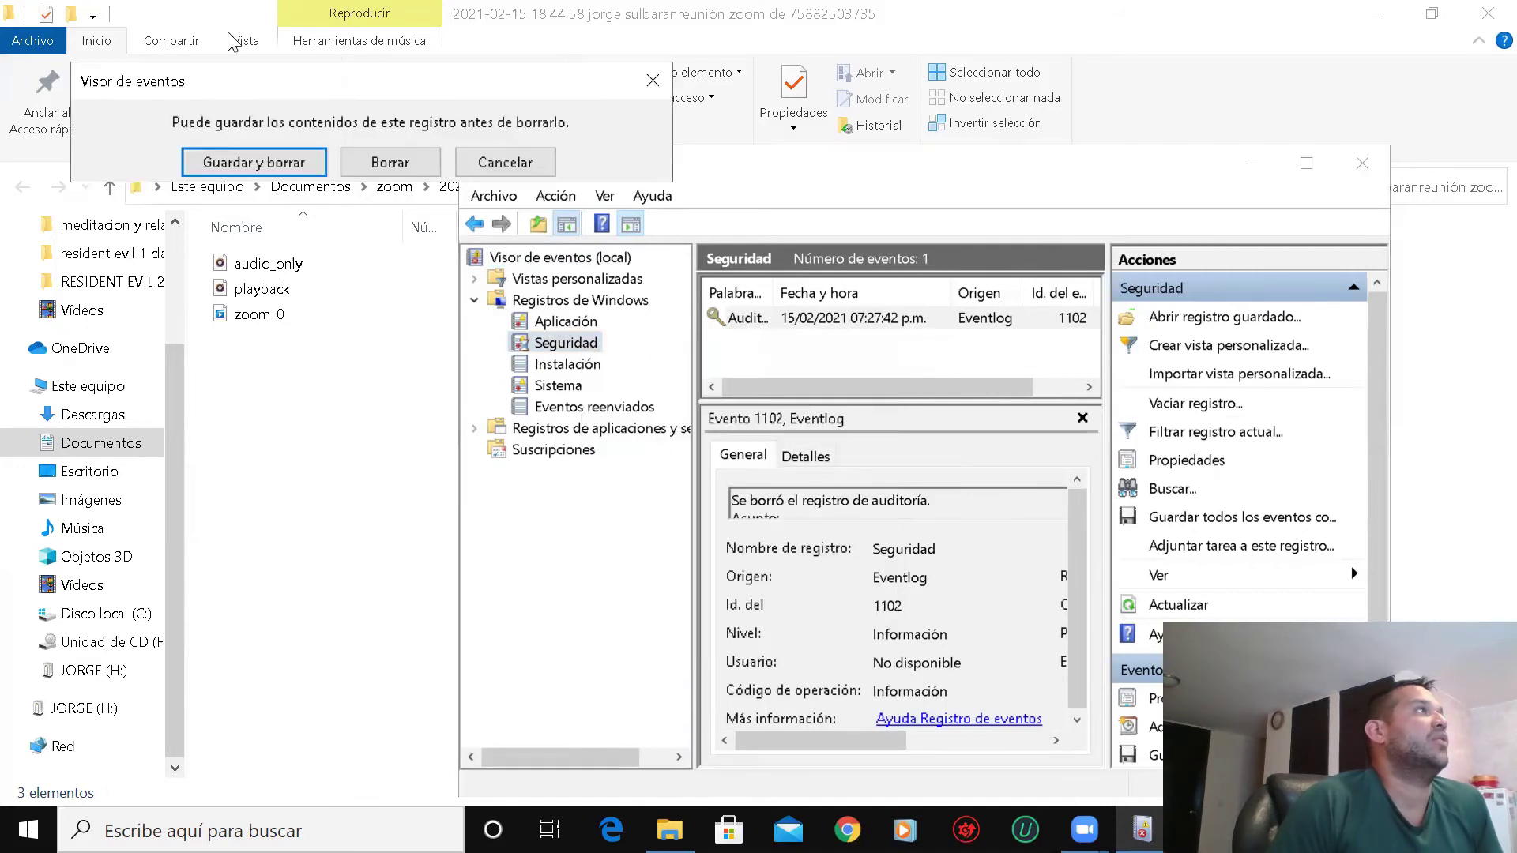
click(391, 161)
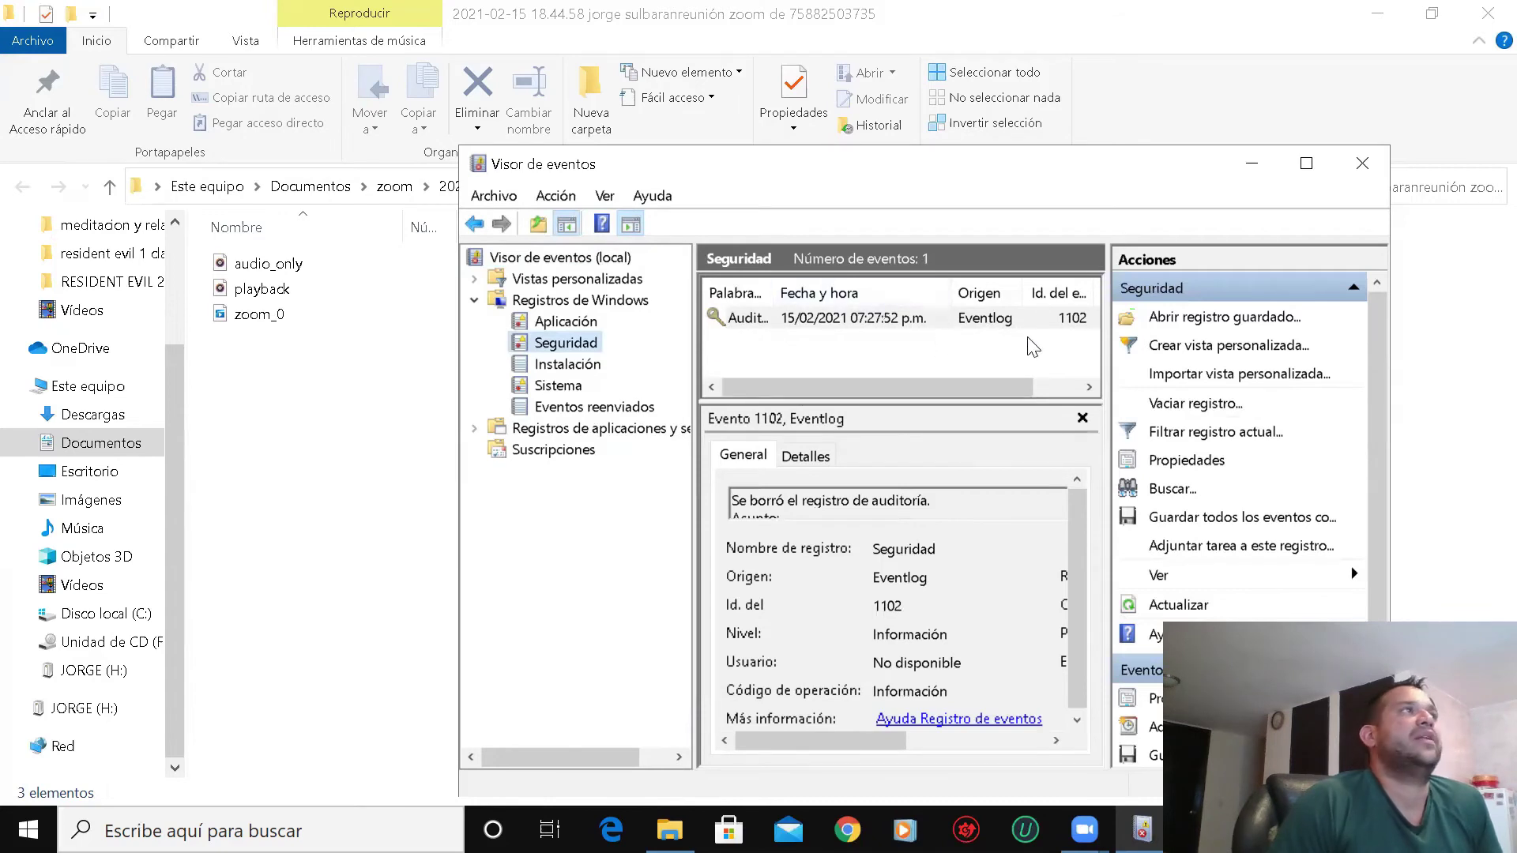
- Open the Instalación log and clear it without saving its contents
right_click(551, 374)
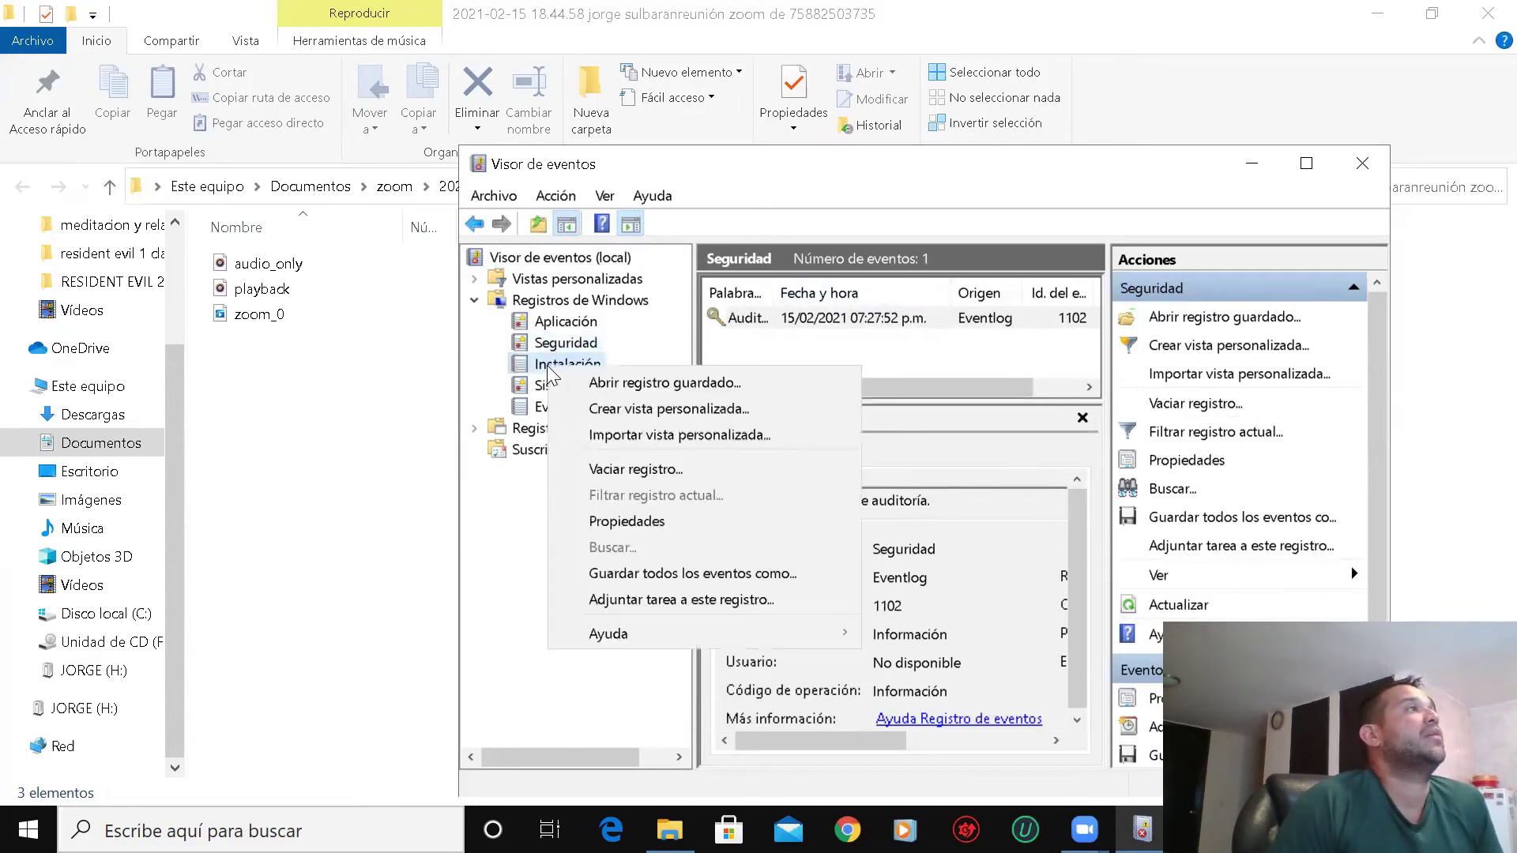
click(544, 372)
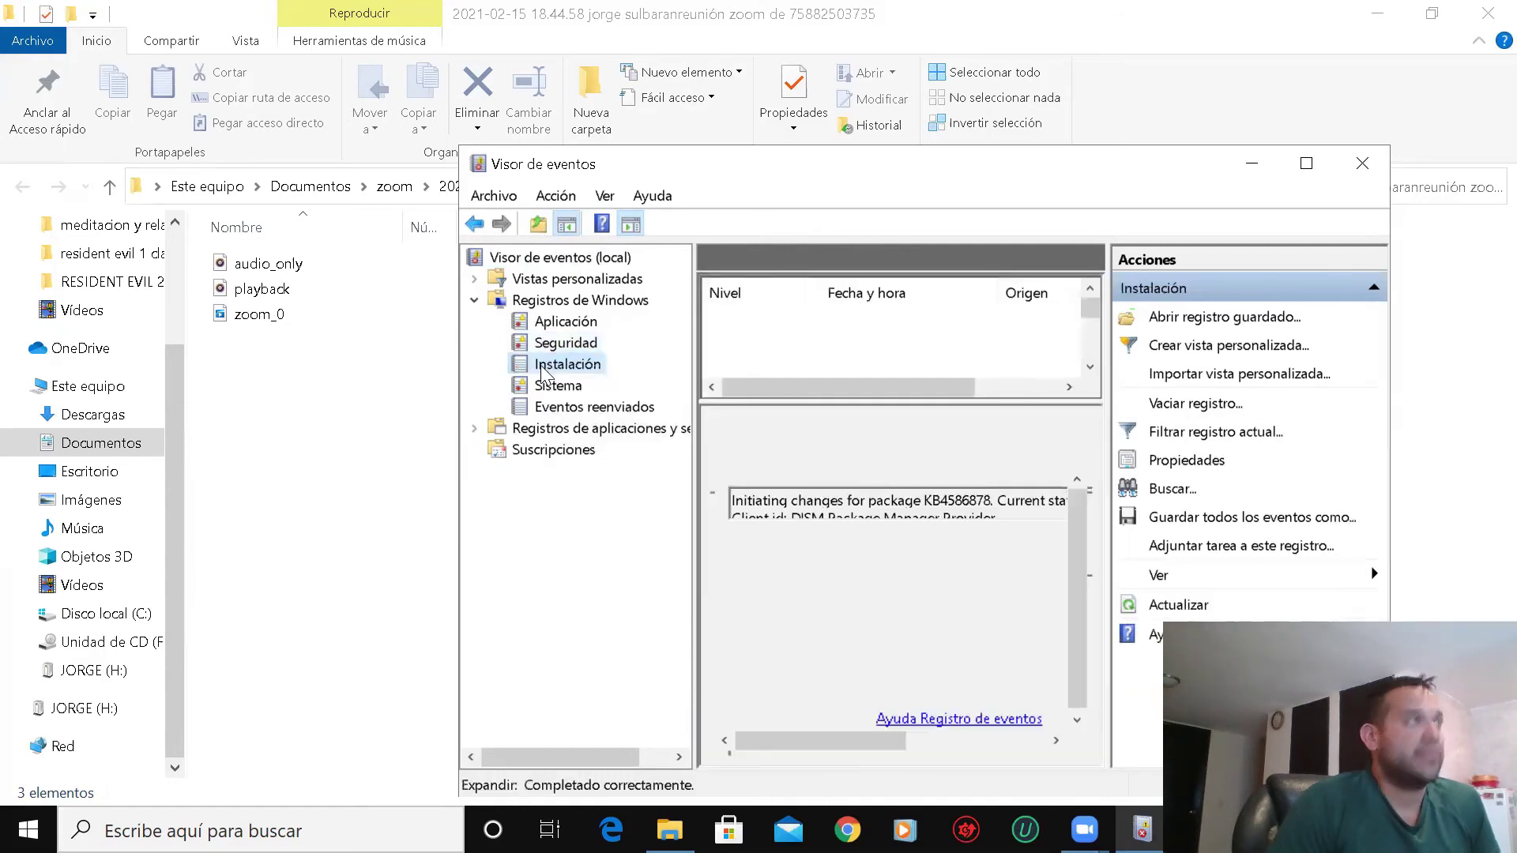
right_click(543, 373)
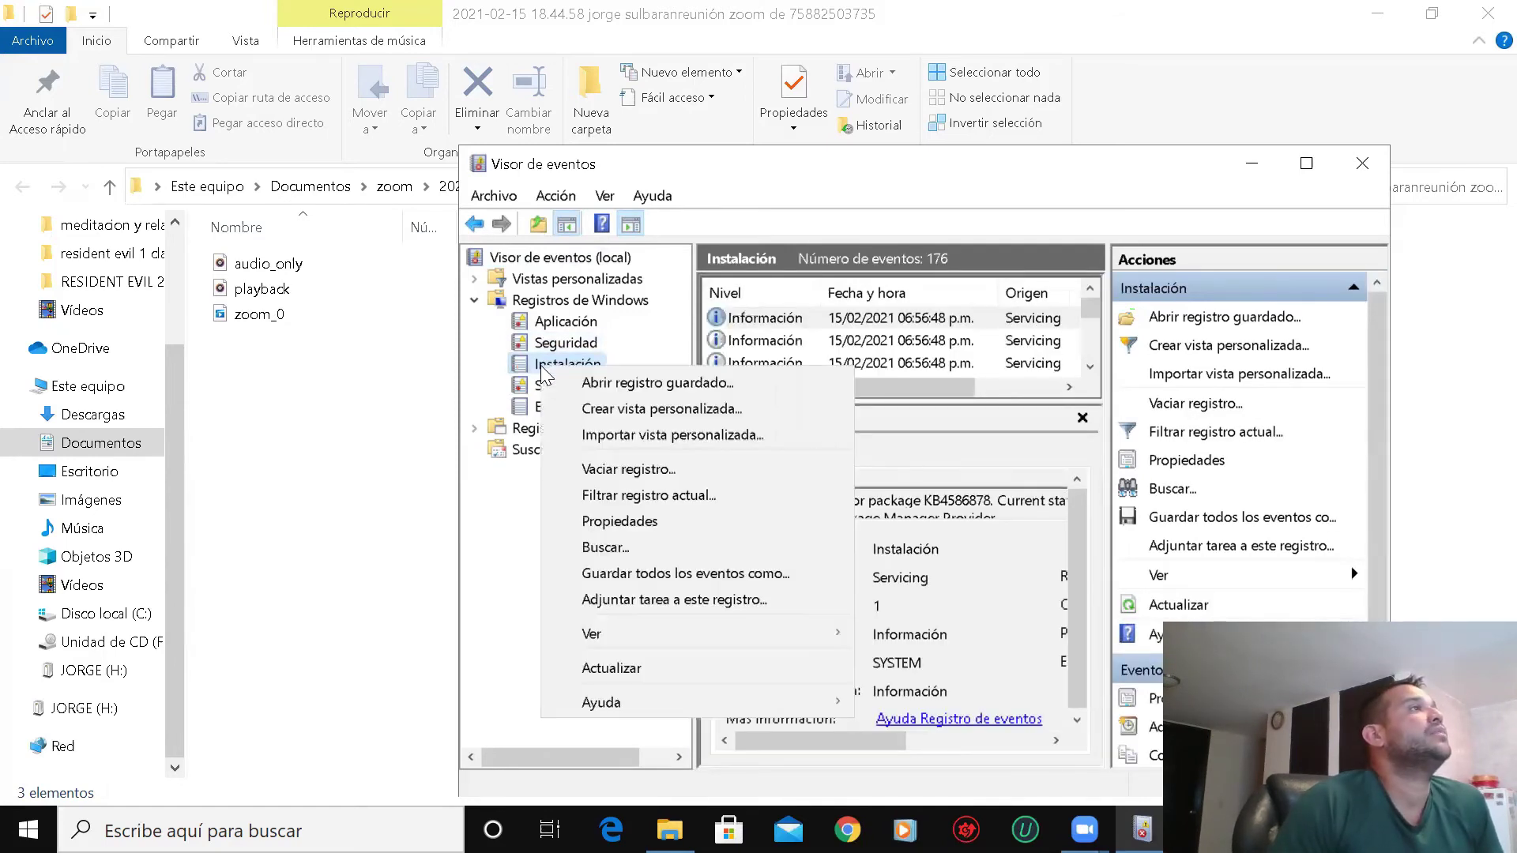
click(654, 471)
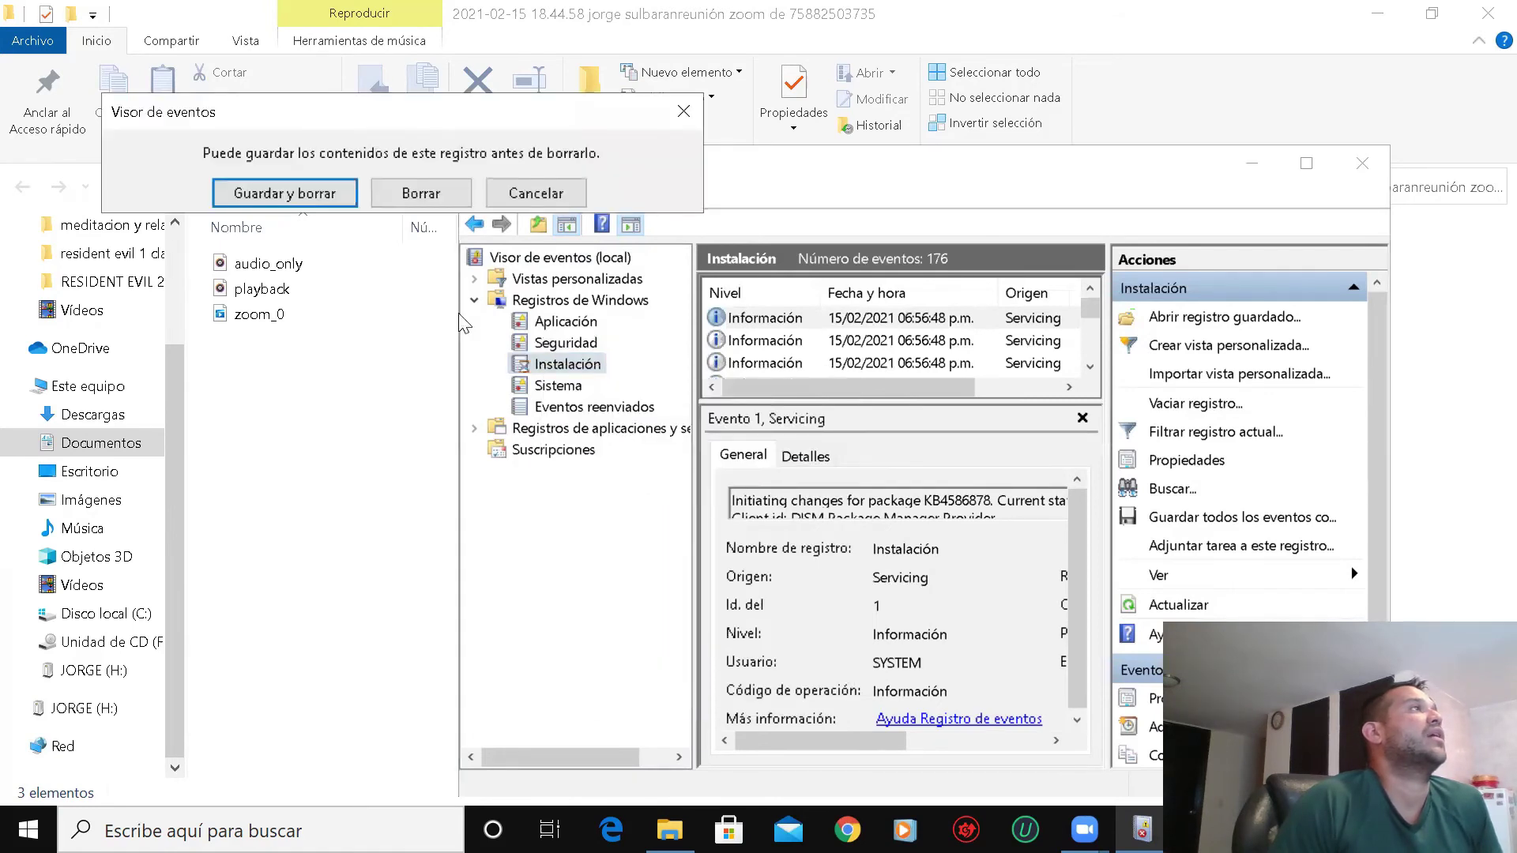
click(449, 194)
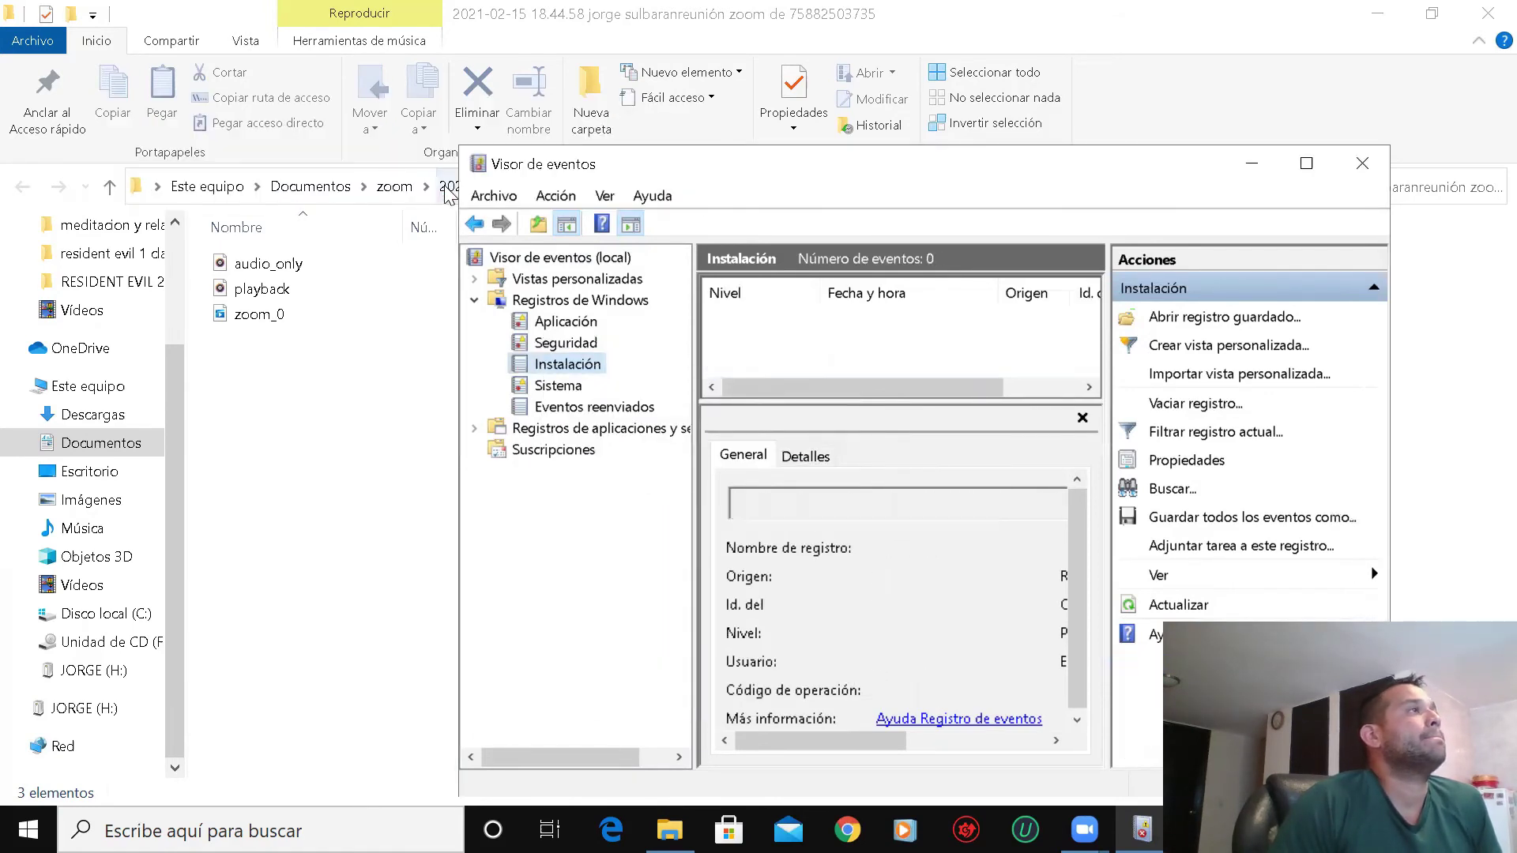
- Open the Sistema log and clear it without saving its contents
click(558, 388)
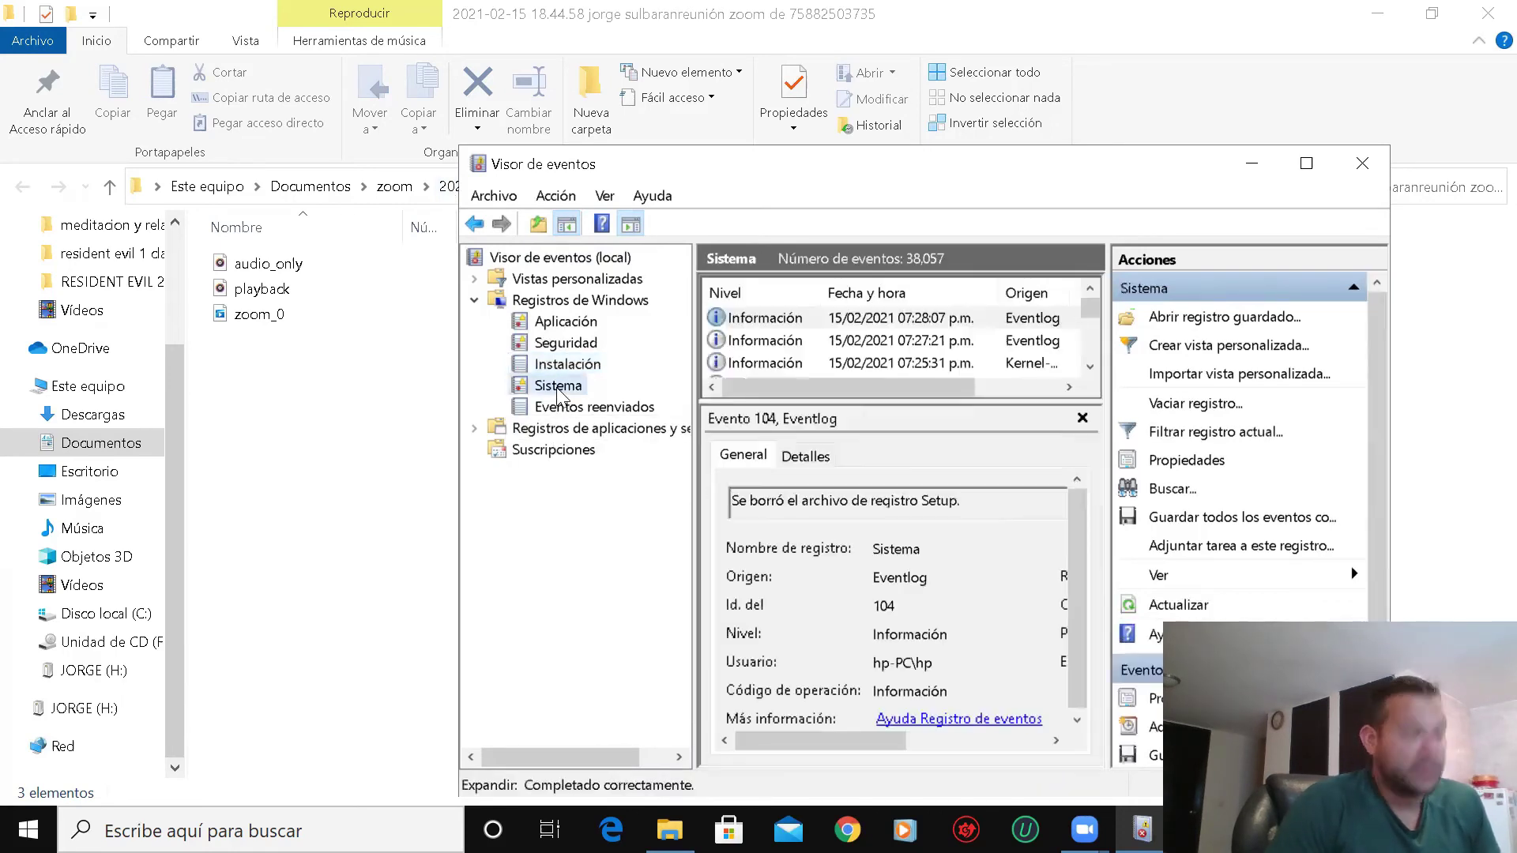
right_click(558, 388)
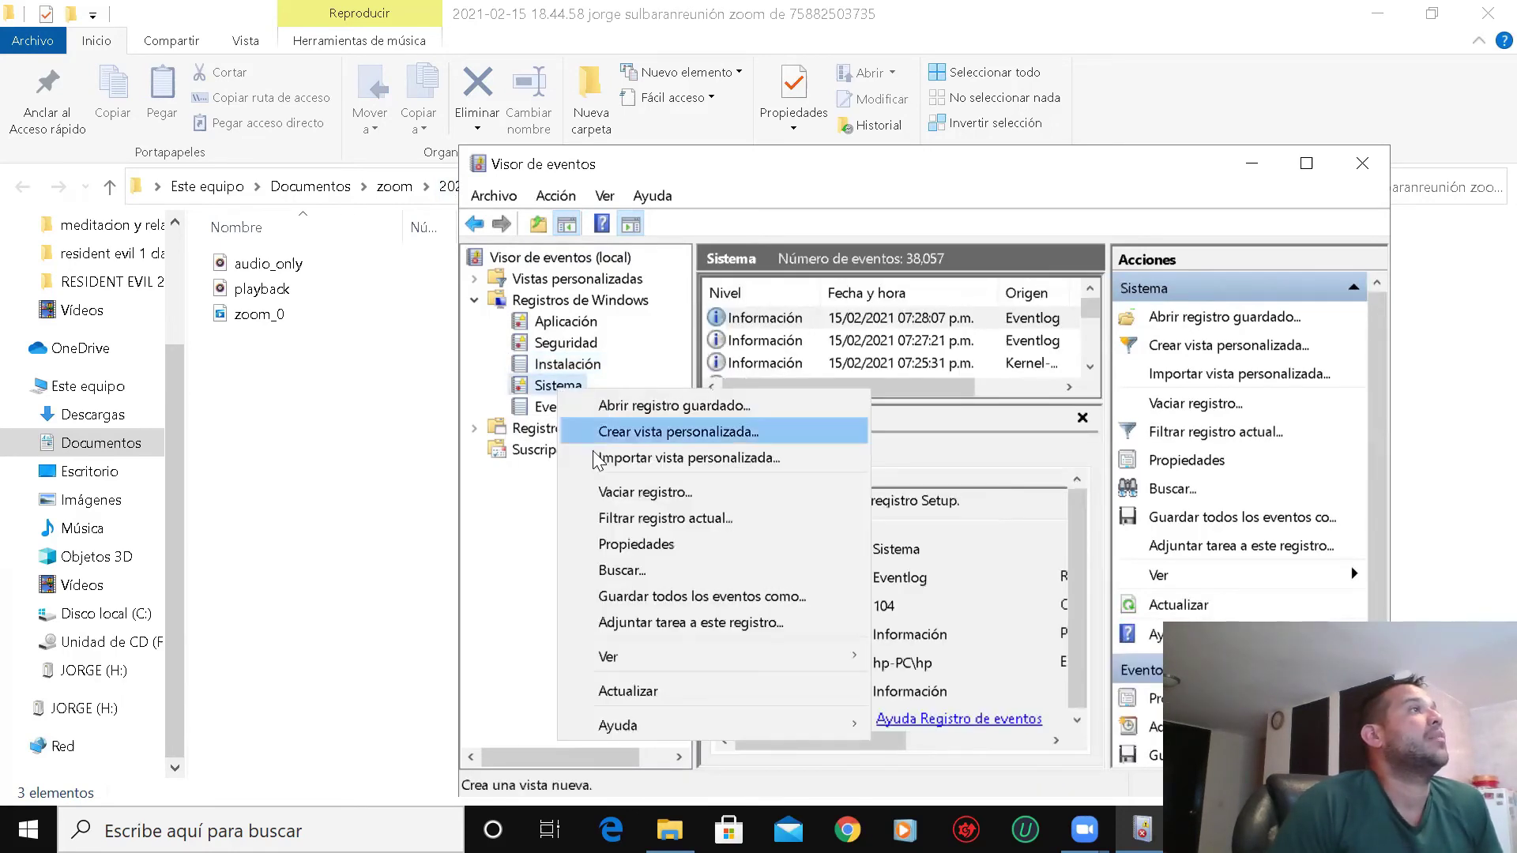
click(609, 494)
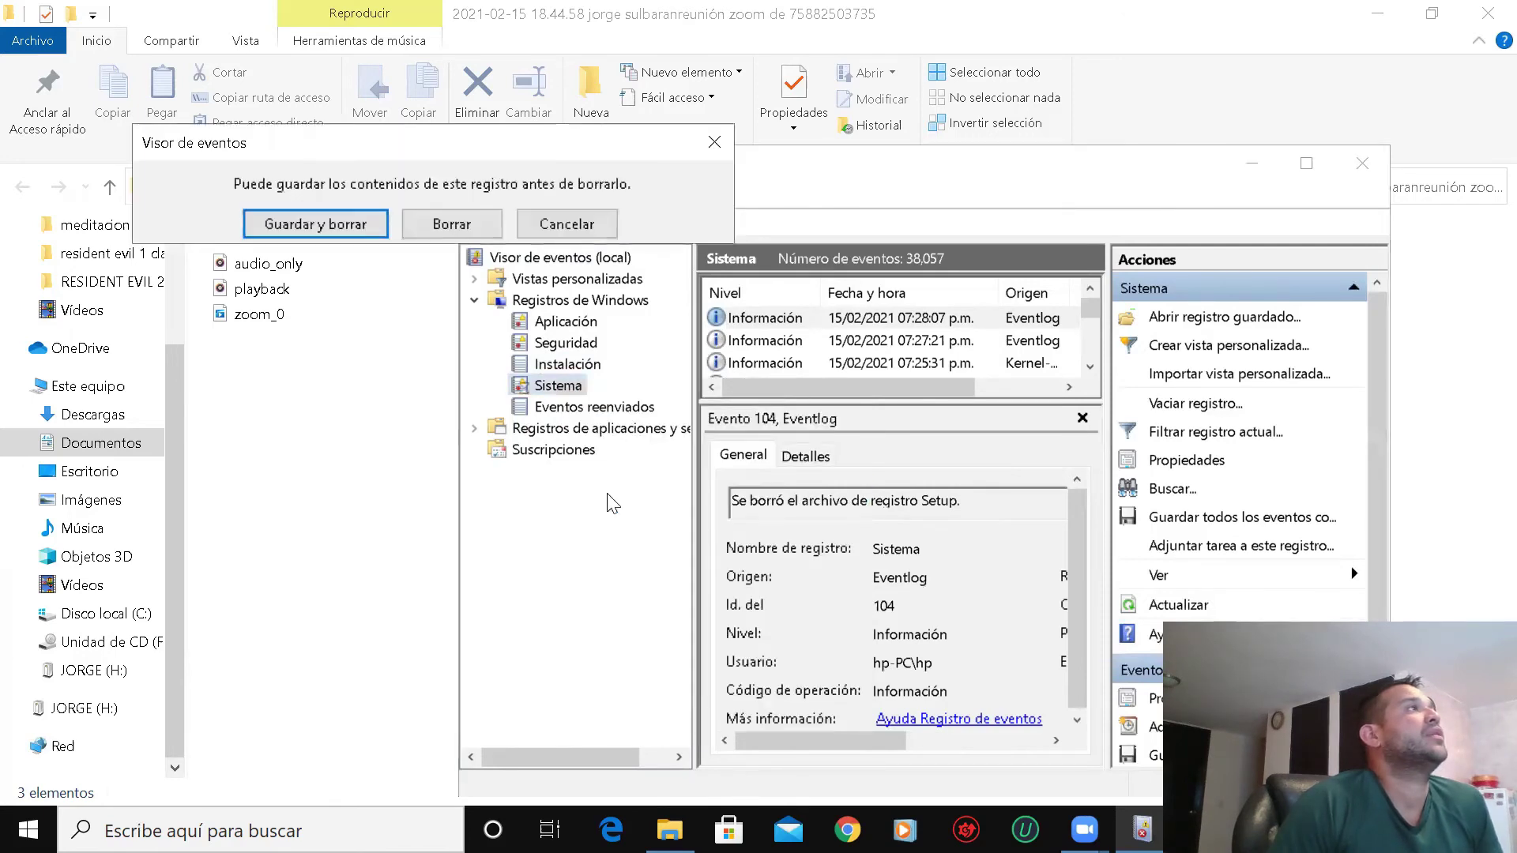
click(452, 225)
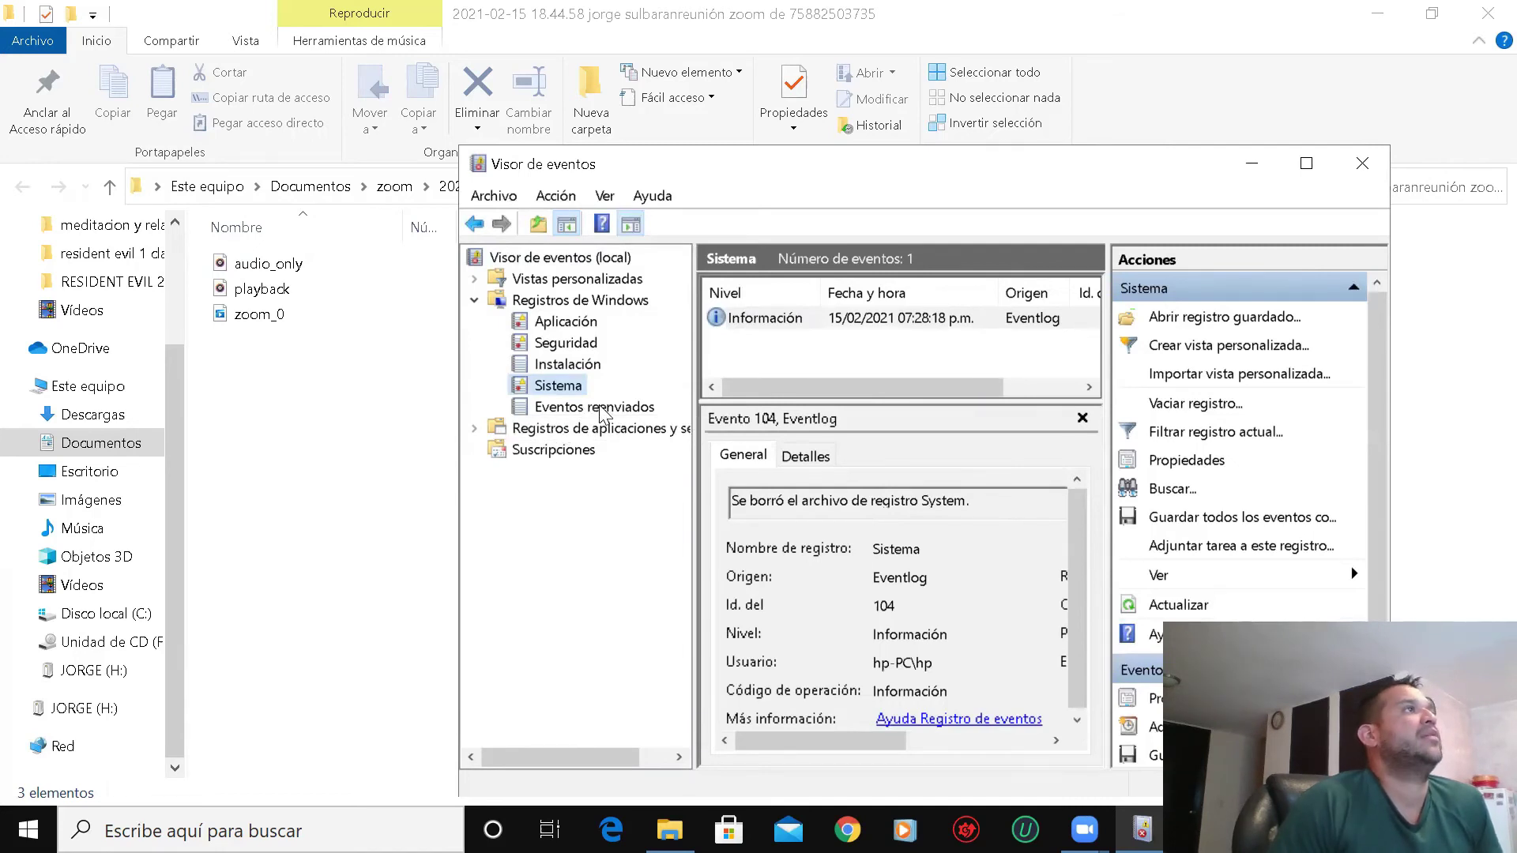
- Clear the Eventos reenviados log without saving its contents and close Visor de eventos
click(601, 409)
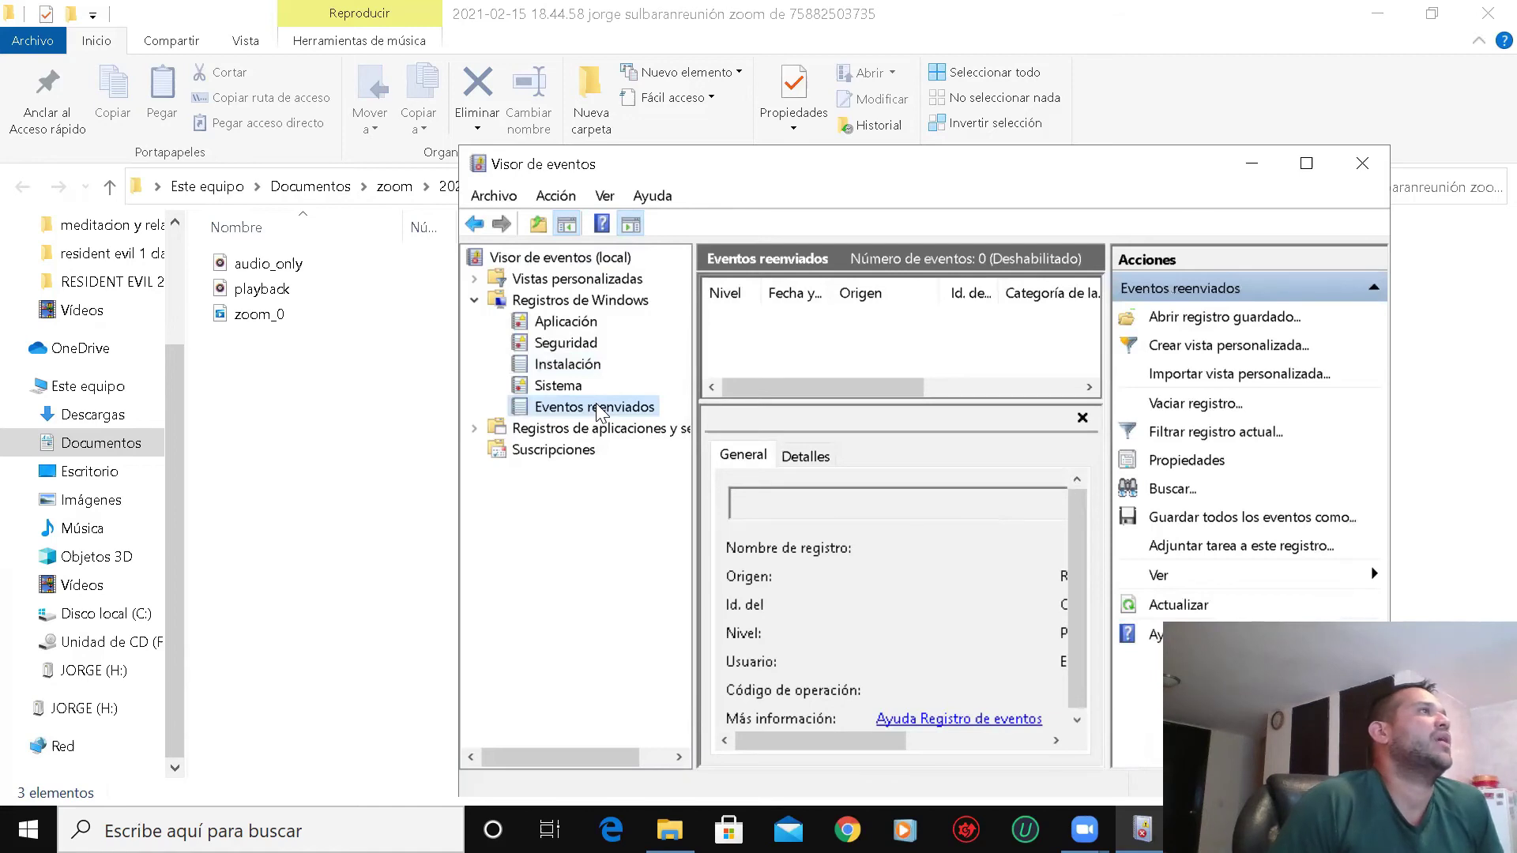
right_click(600, 412)
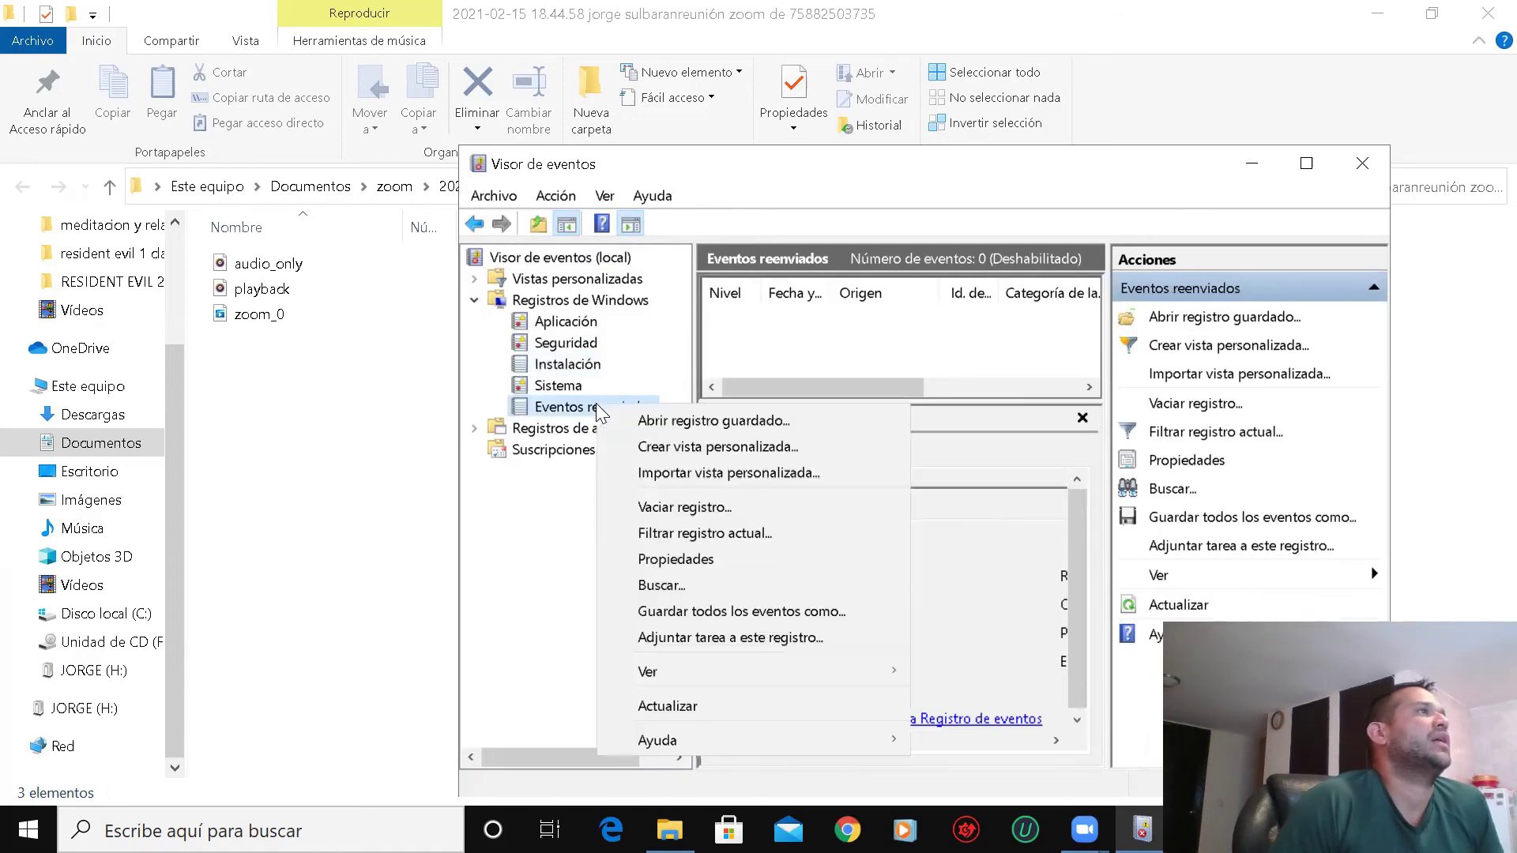
click(676, 506)
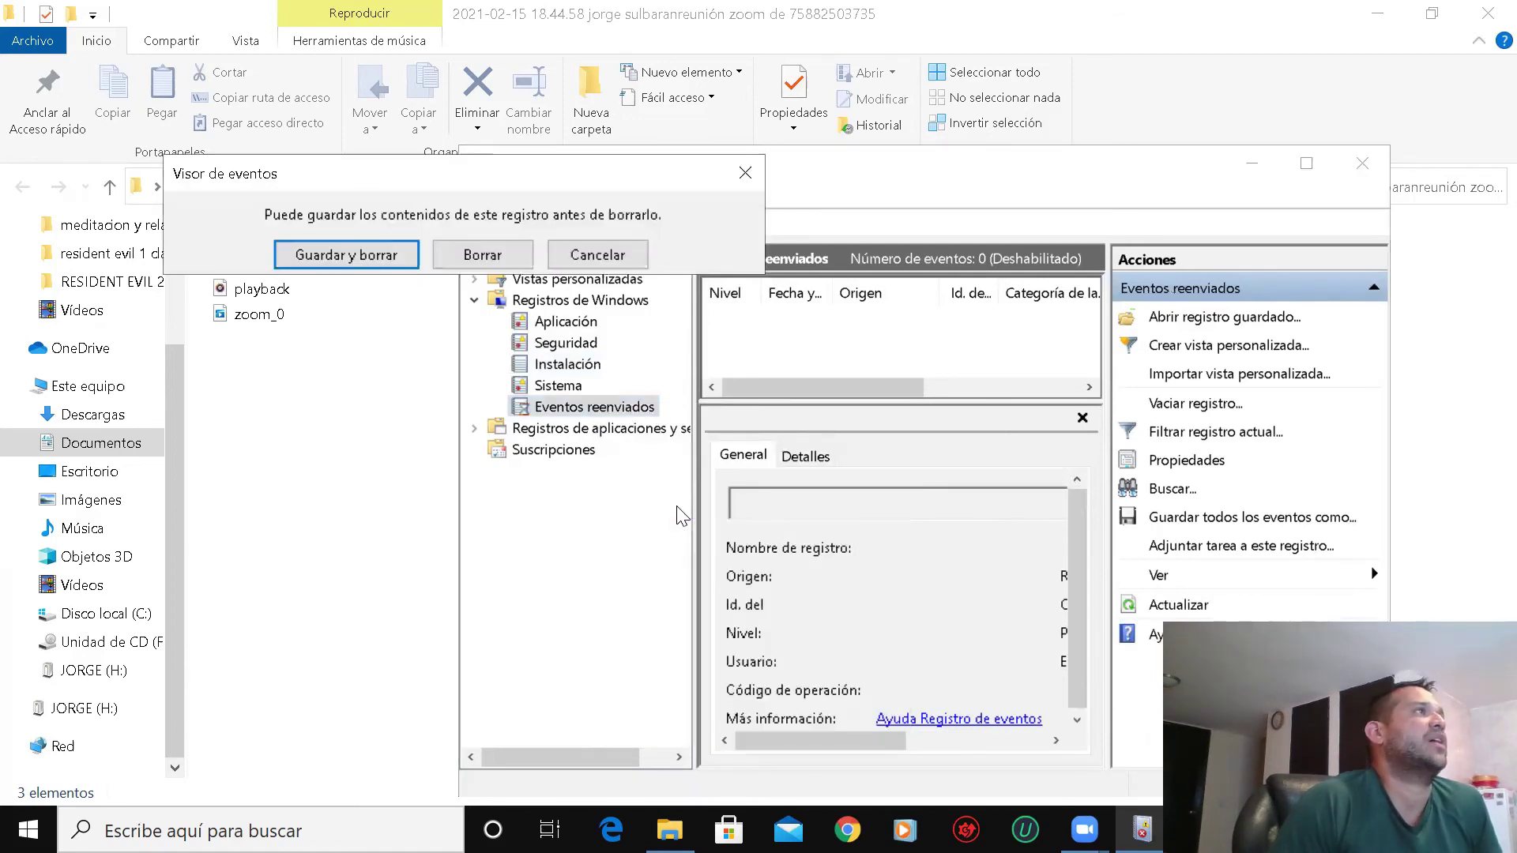
click(480, 253)
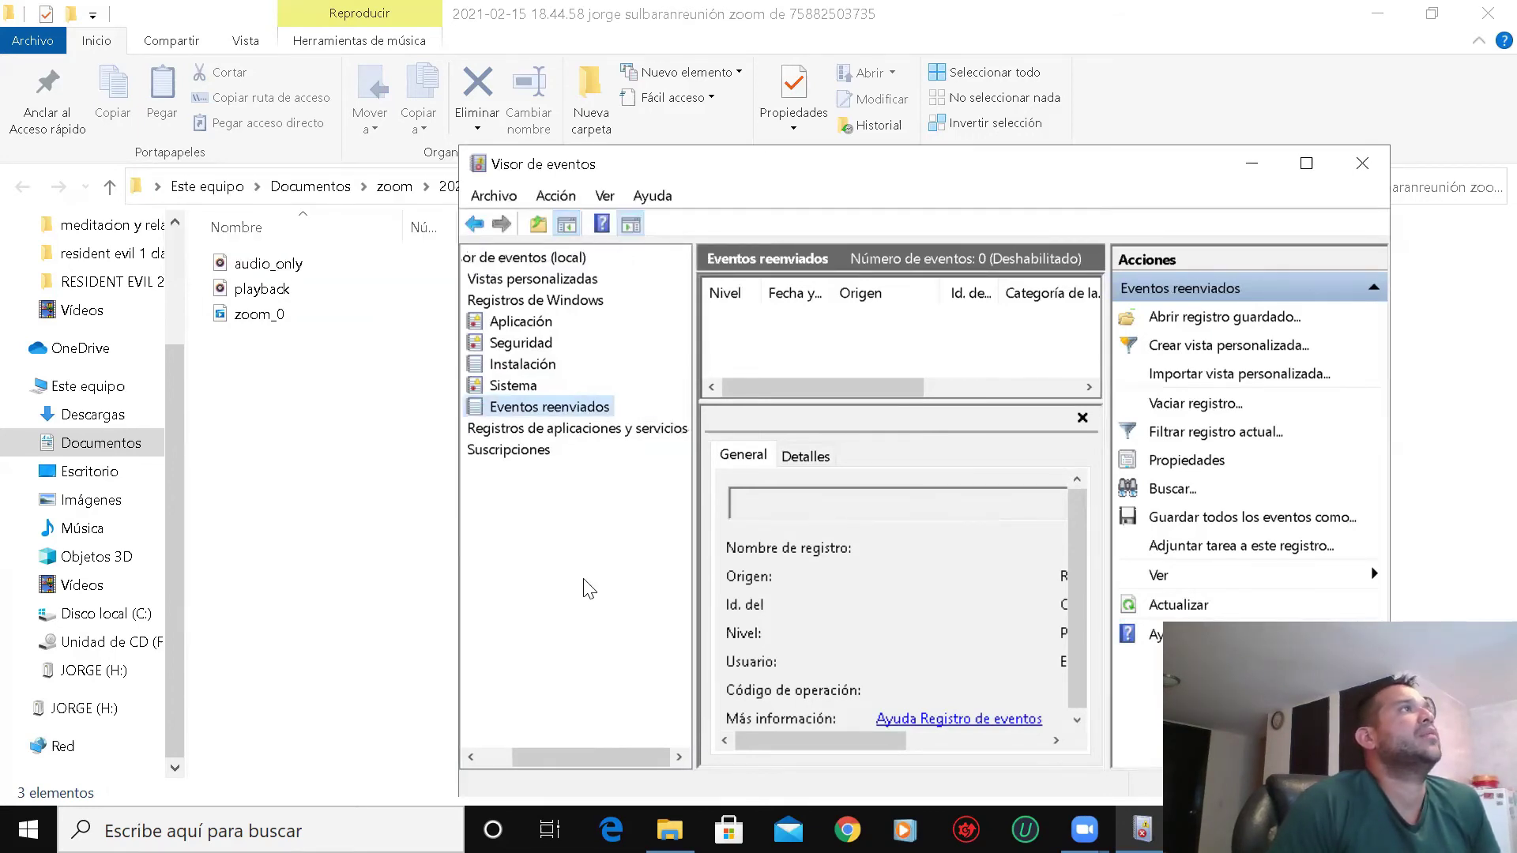
scroll(588, 589, right, 2)
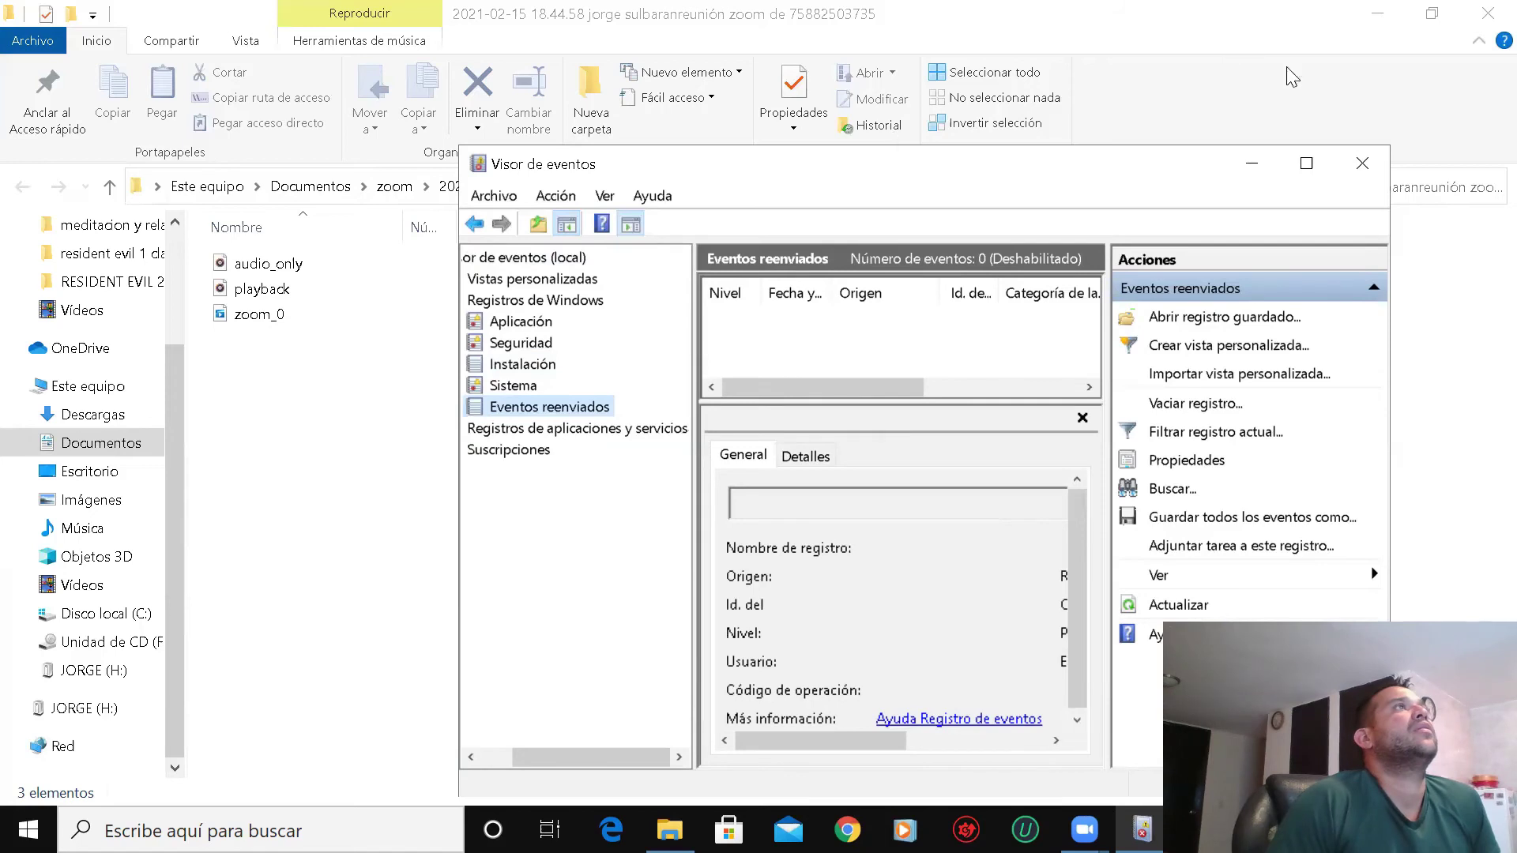
click(1366, 154)
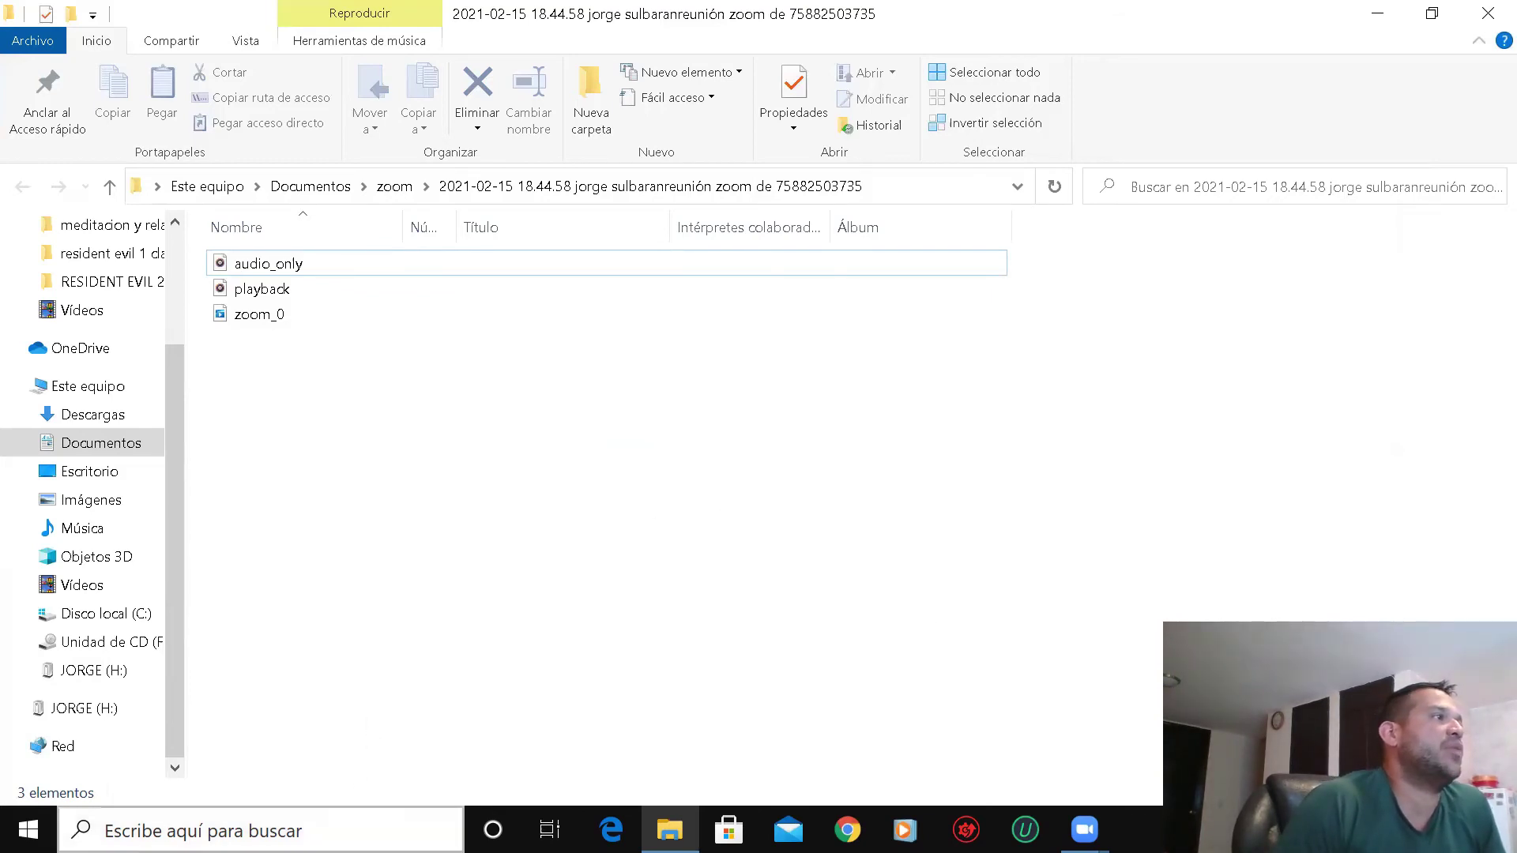
- Search Windows for "desf", open Desfragmentar y optimizar unidades and start optimizing drive C:
click(348, 825)
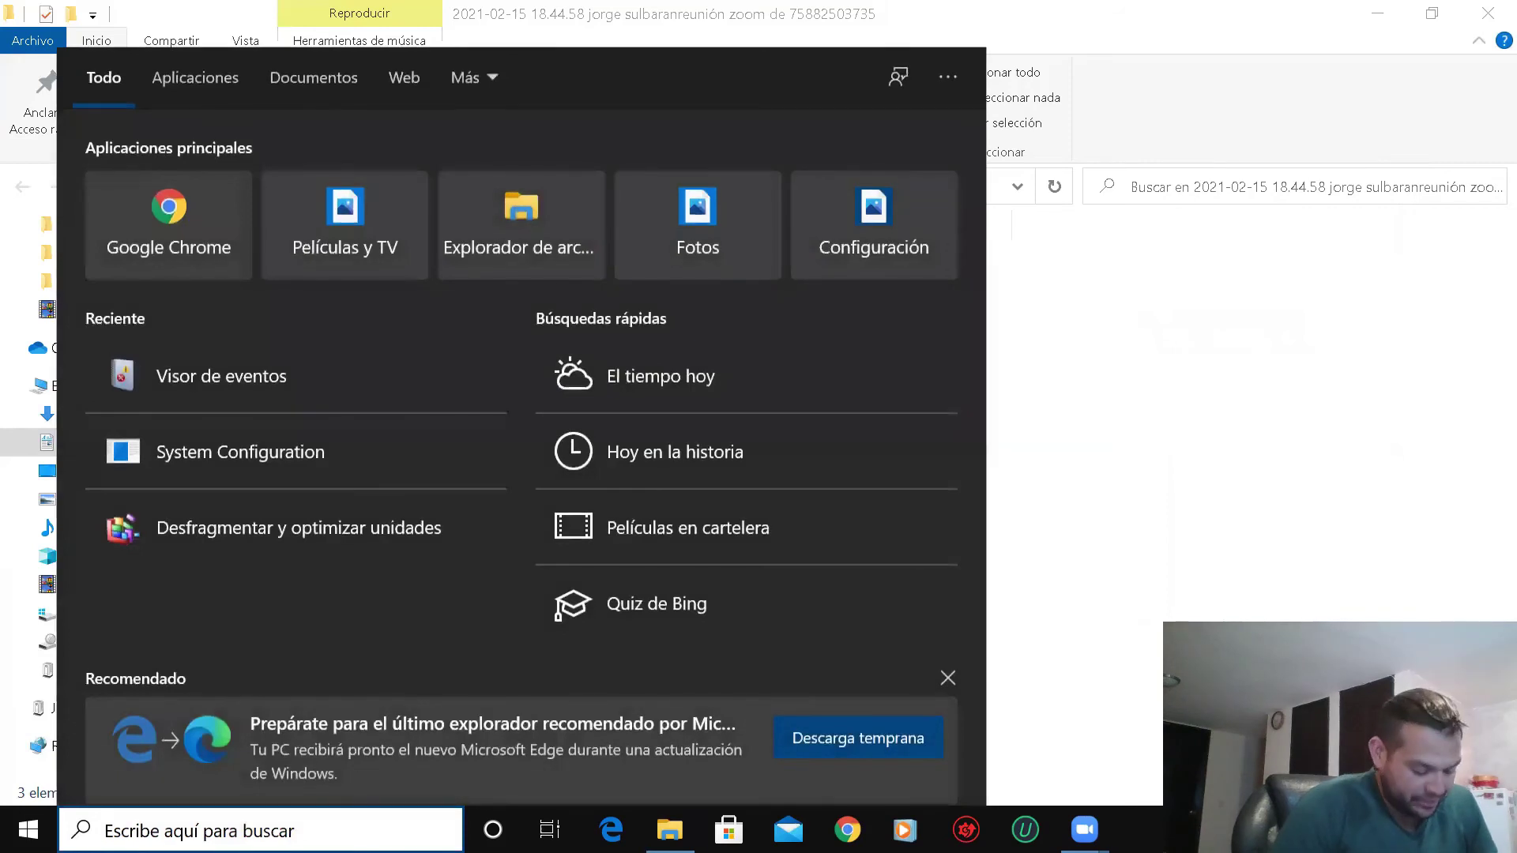
text(de)
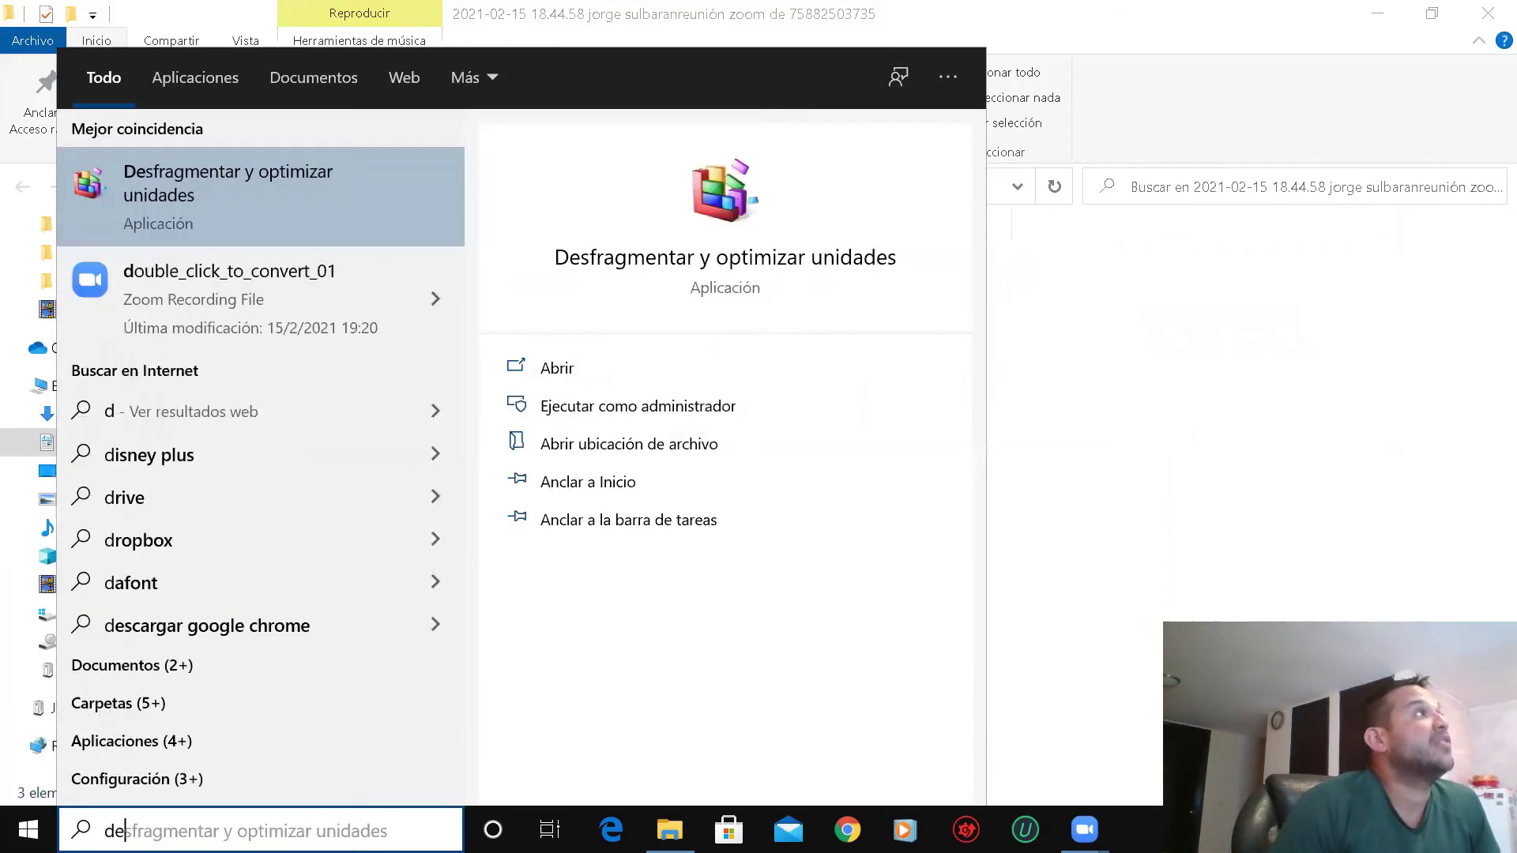
text(sf)
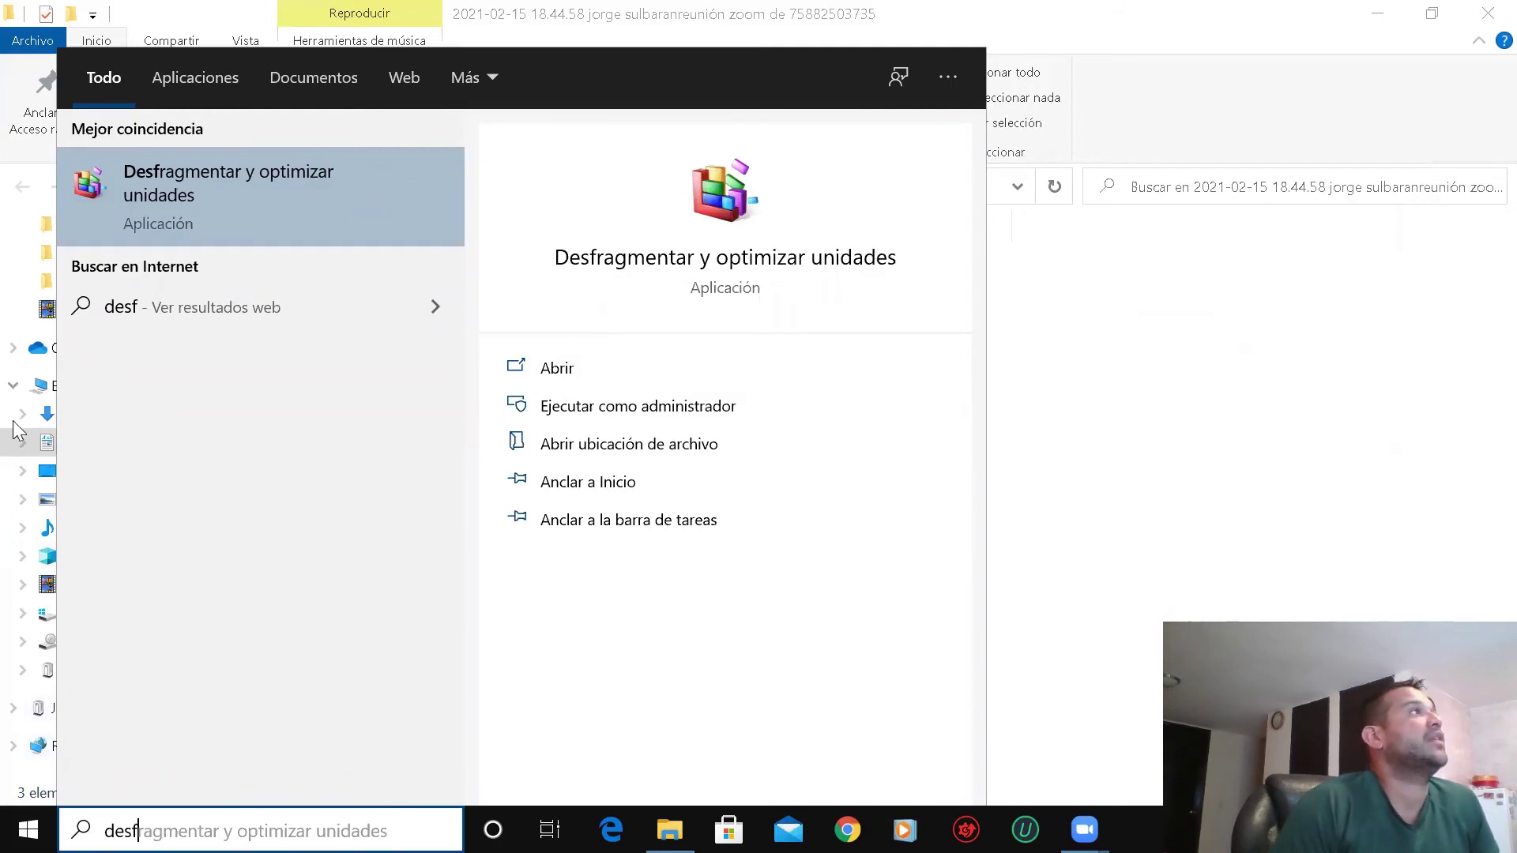
click(272, 214)
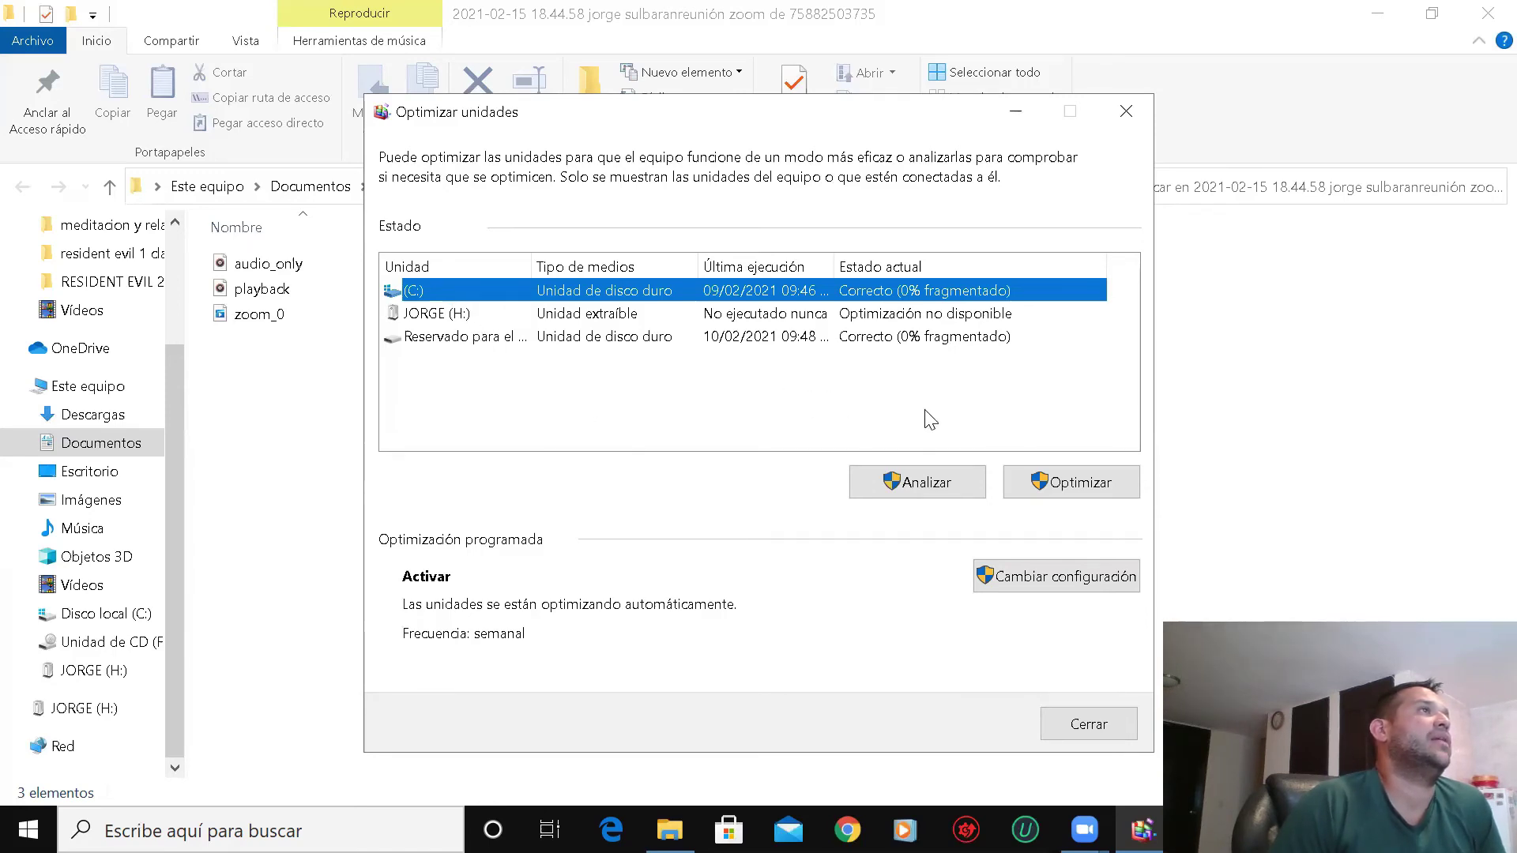
click(1106, 494)
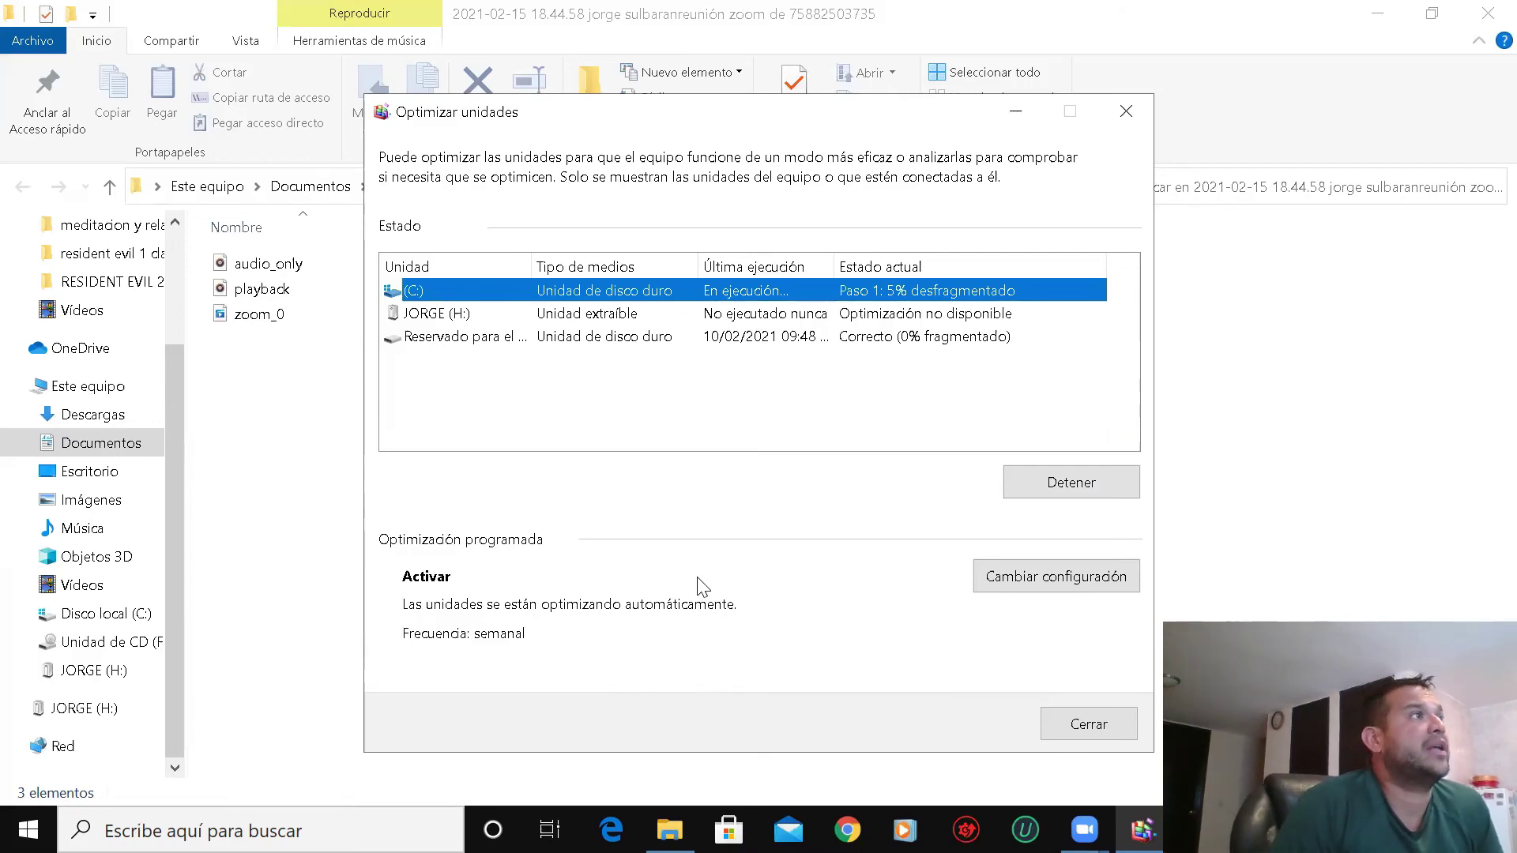
- Examine the scheduled optimization's frequency options and selected drives, keep Semanal, and cancel out of the settings
click(1047, 579)
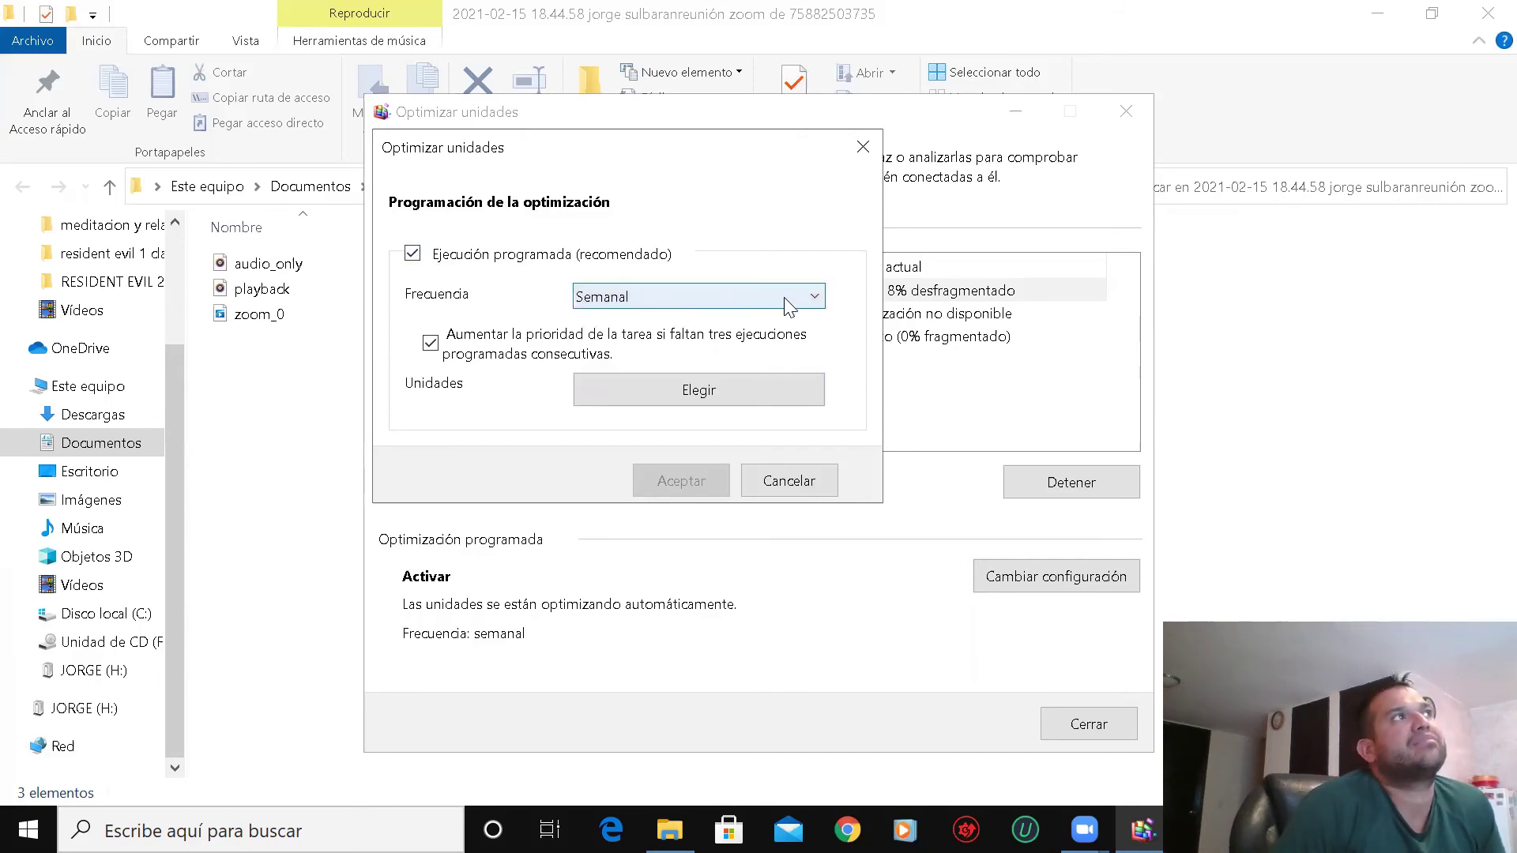
click(814, 305)
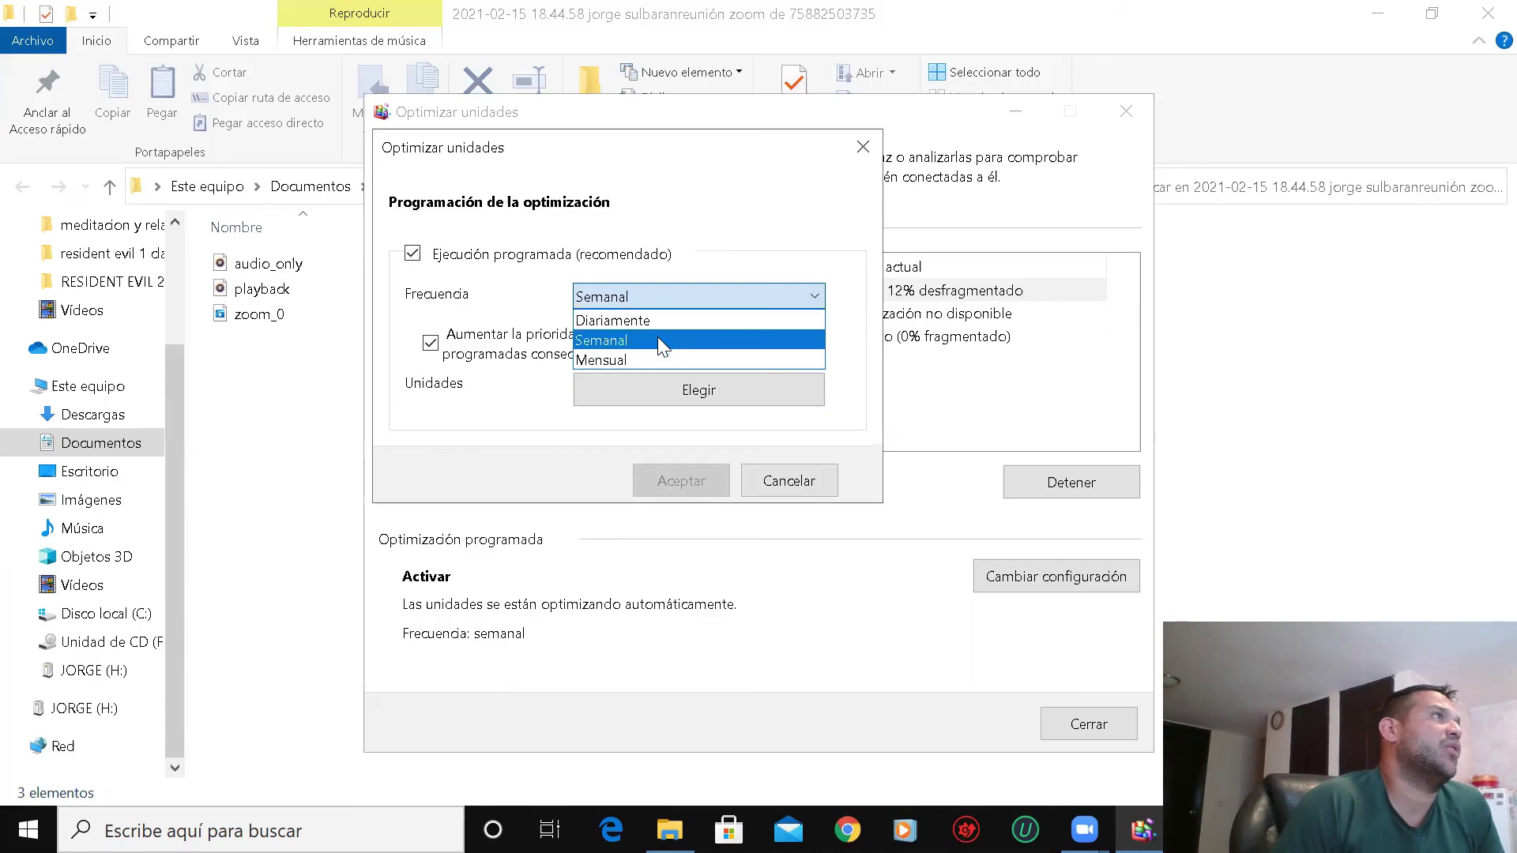
click(662, 341)
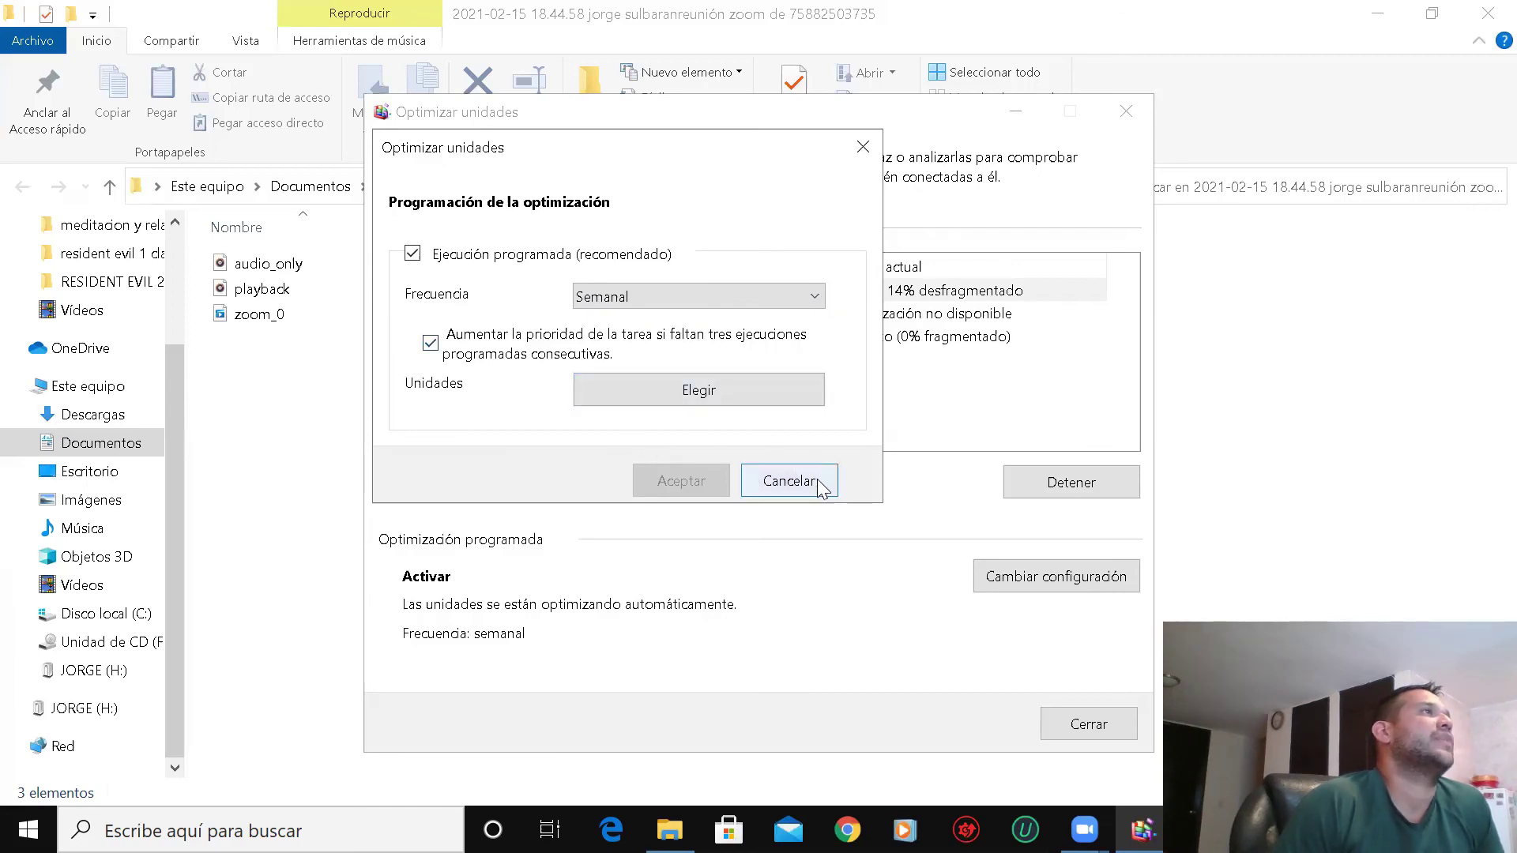
click(721, 400)
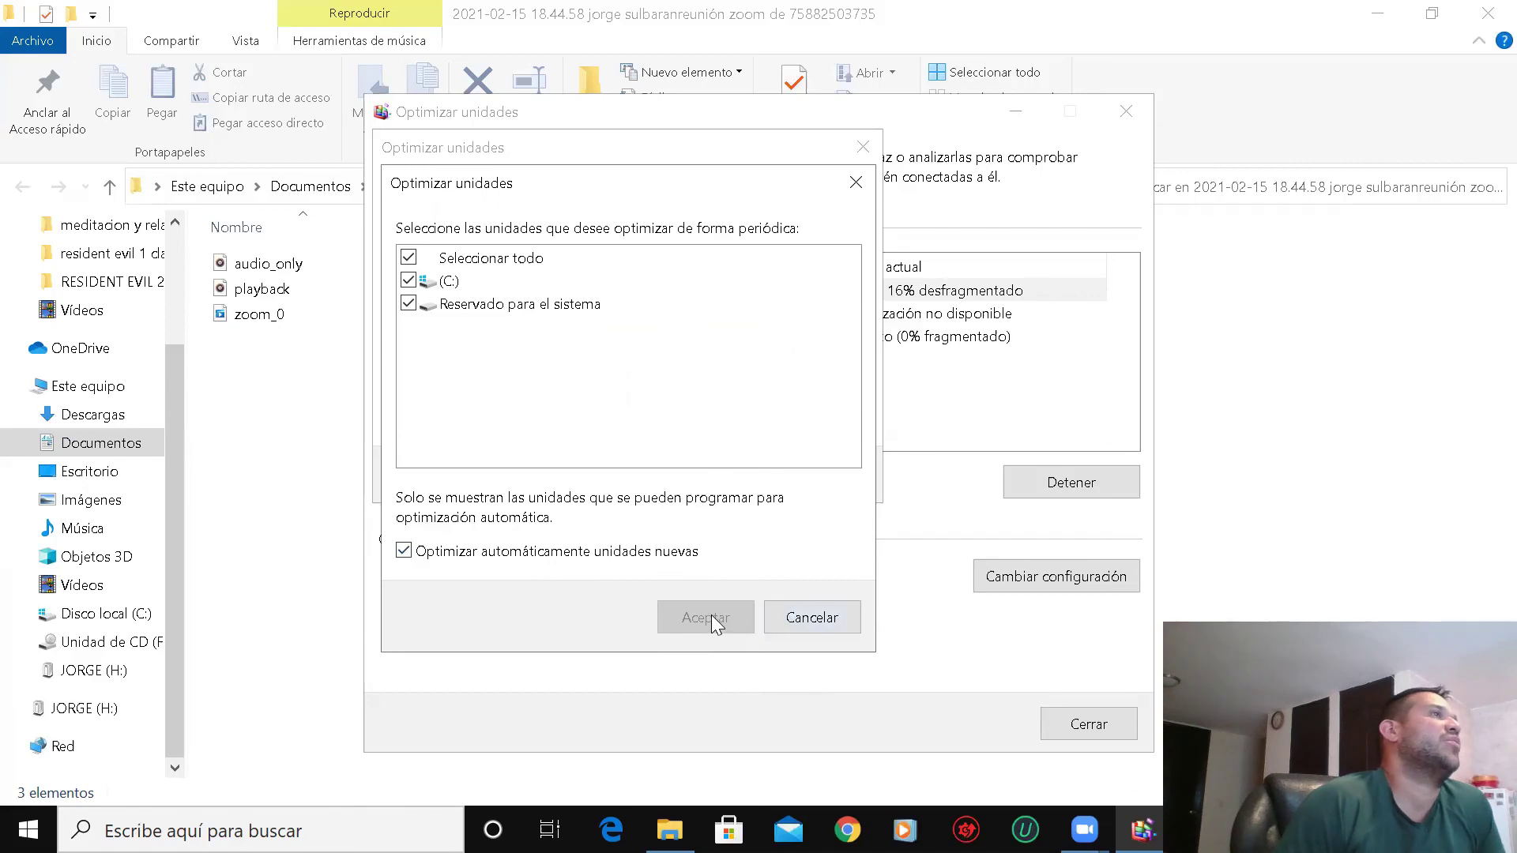
click(837, 620)
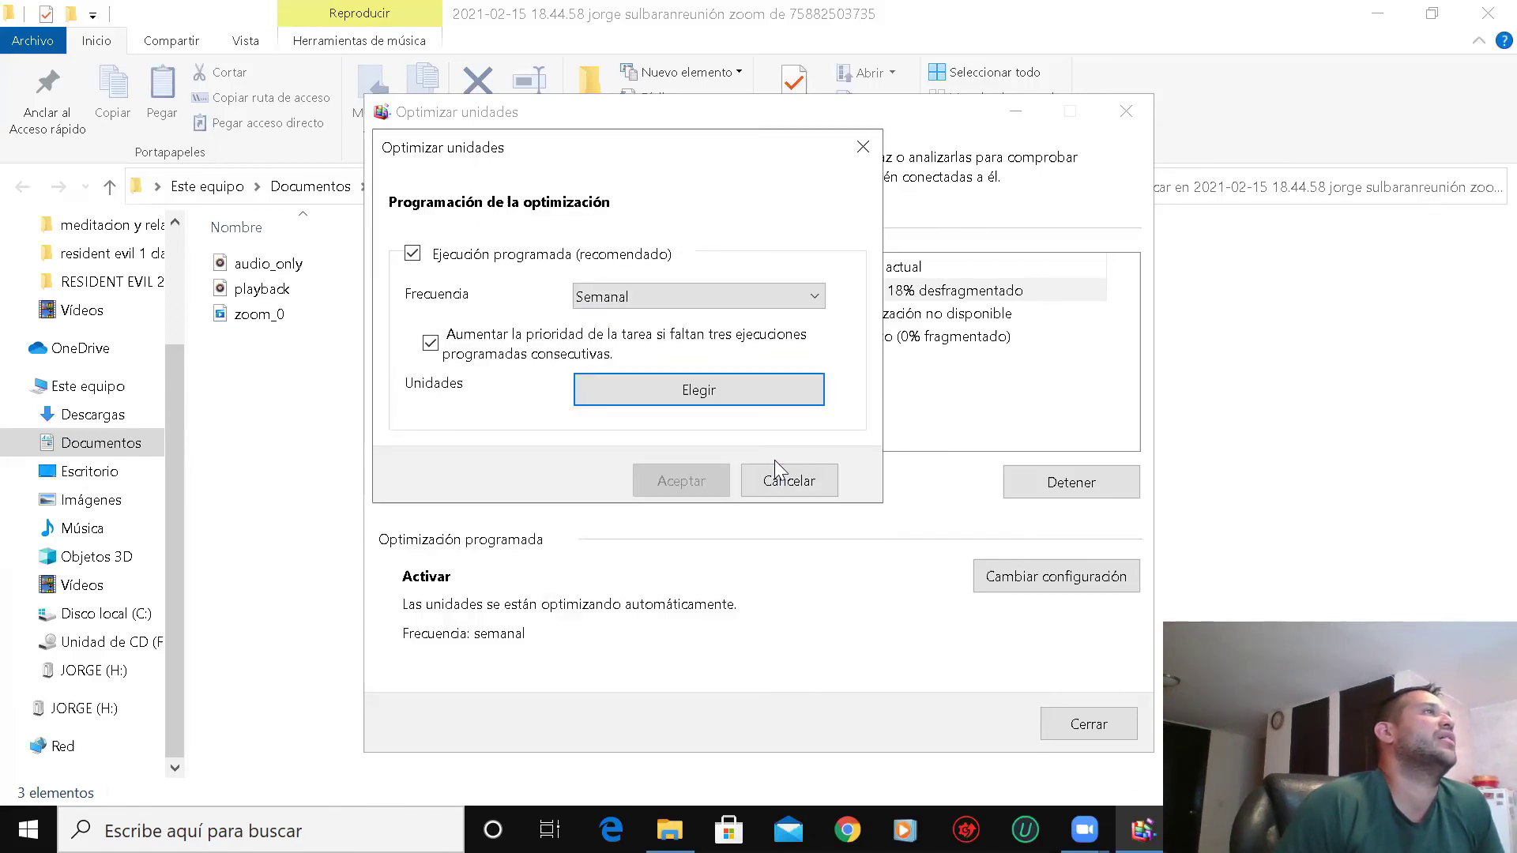
click(812, 487)
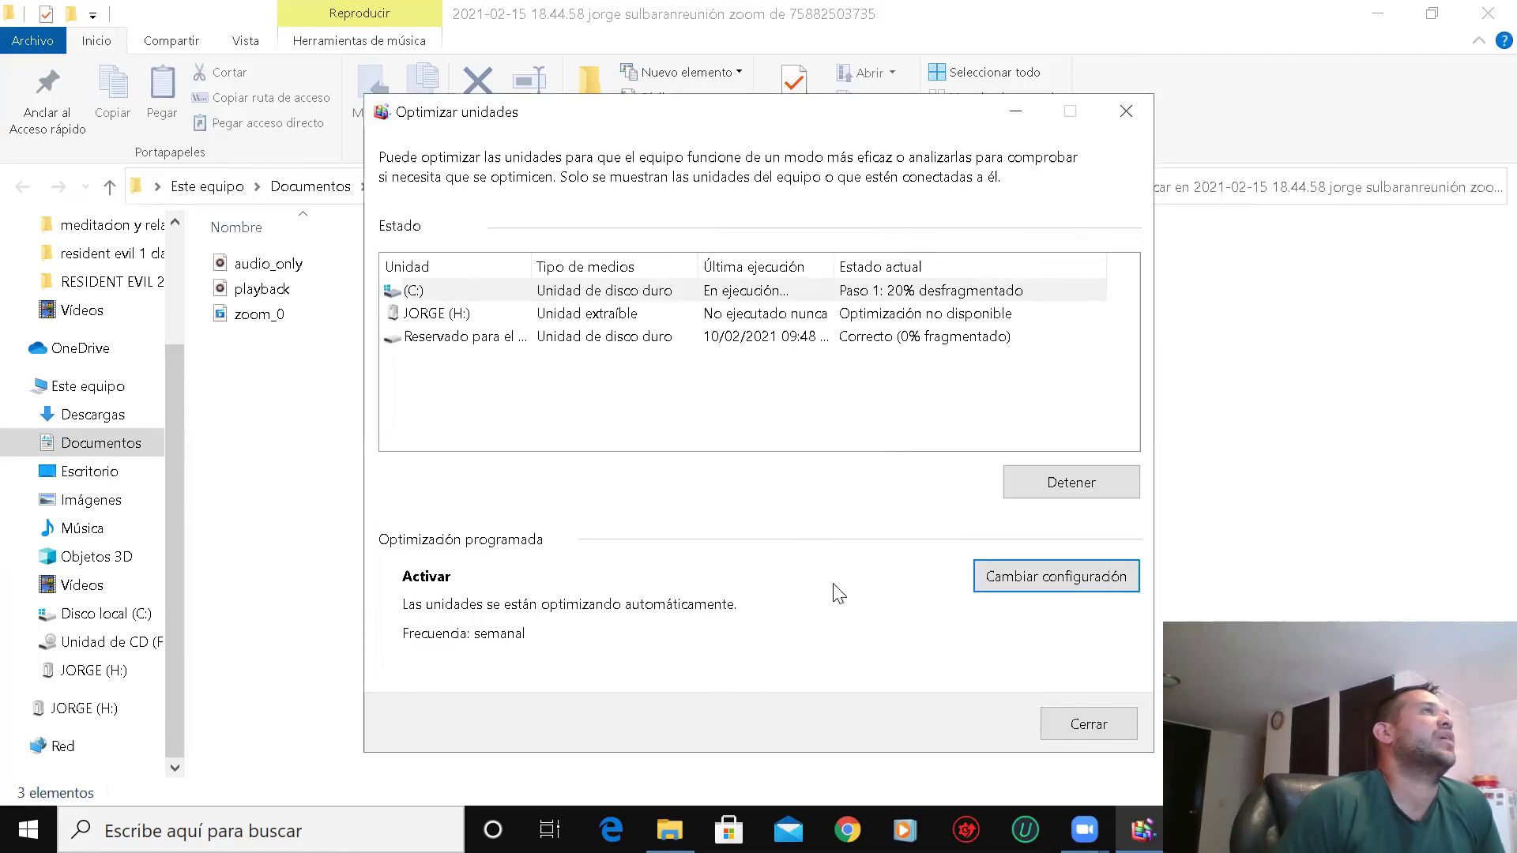